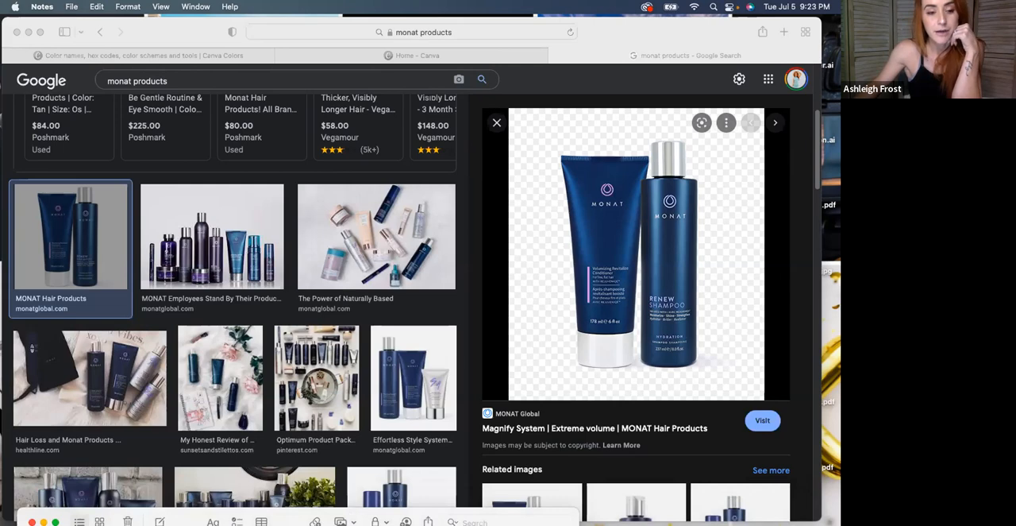
# Switch from the image search to Canva and show the Instagram Story templates in the Social Media category
pyautogui.click(198, 42)
pyautogui.click(352, 53)
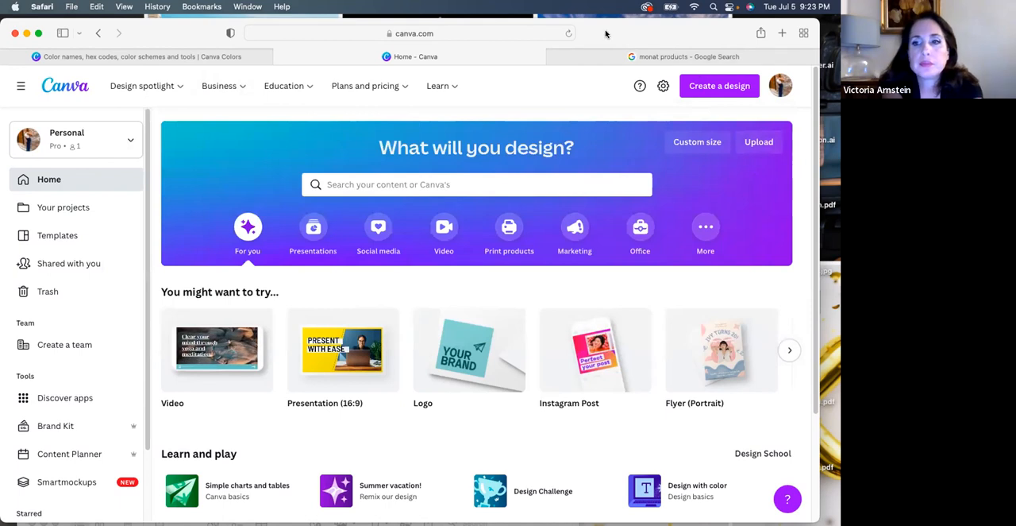
pyautogui.moveTo(606, 31); pyautogui.dragTo(606, 27)
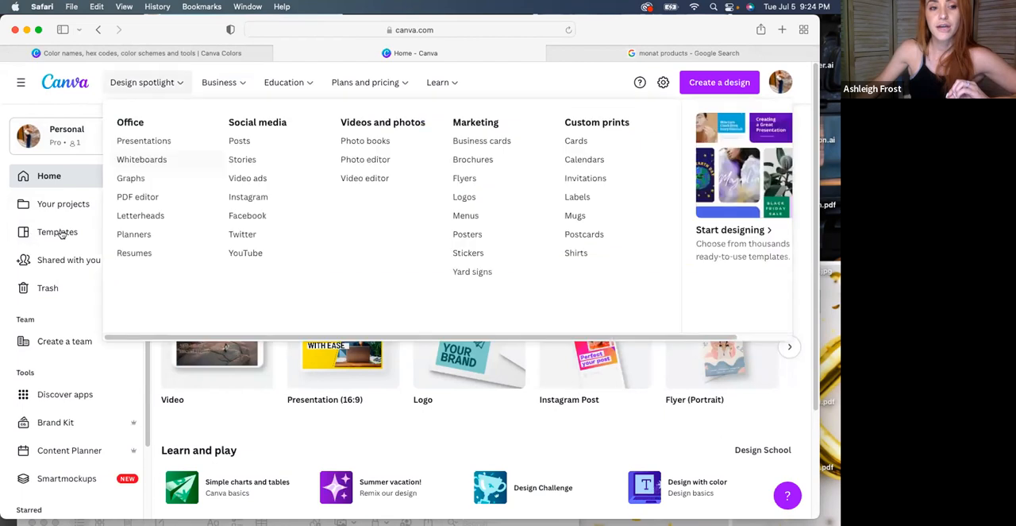
pyautogui.click(26, 232)
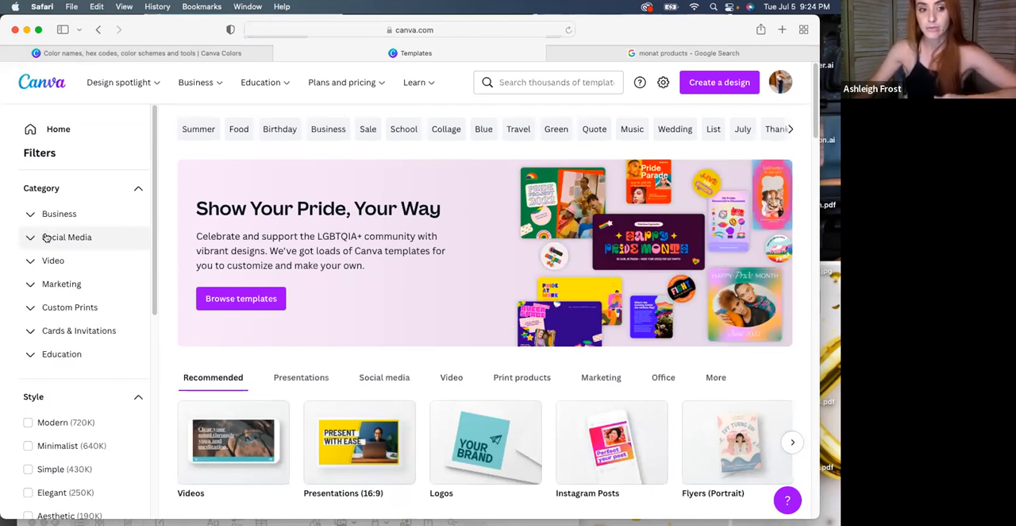
pyautogui.click(46, 238)
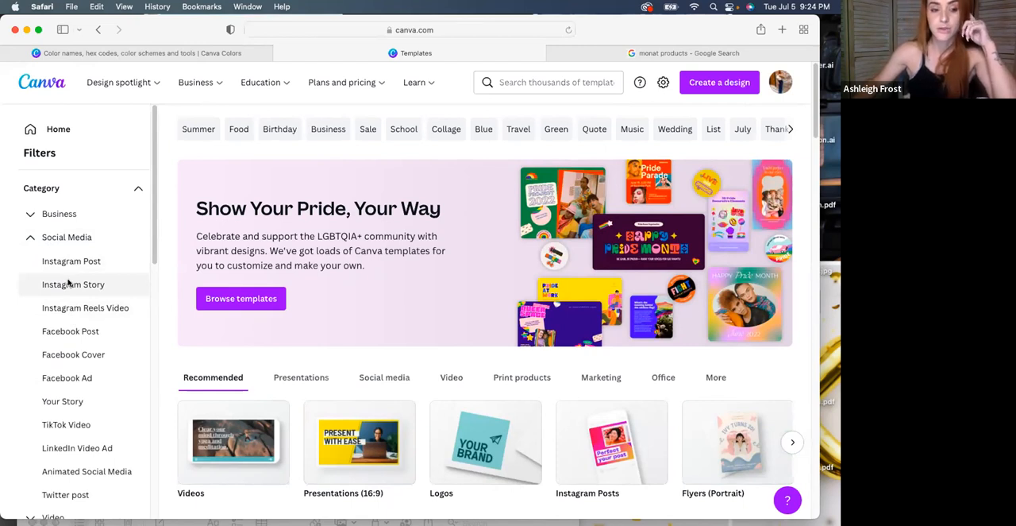
pyautogui.click(68, 284)
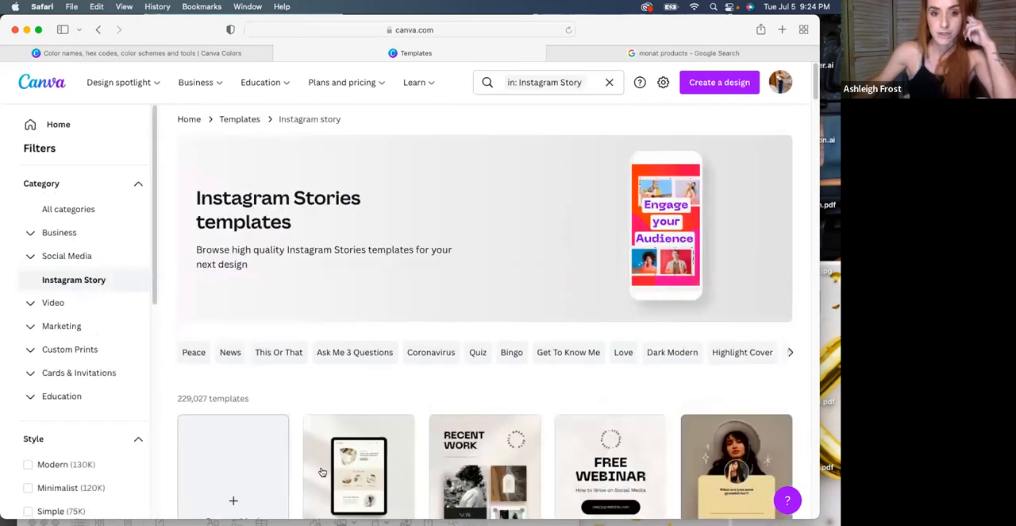
# Expand the list of template styles and filter the Instagram Story templates by the Minimalist style
pyautogui.scroll(-5, 504, 361)
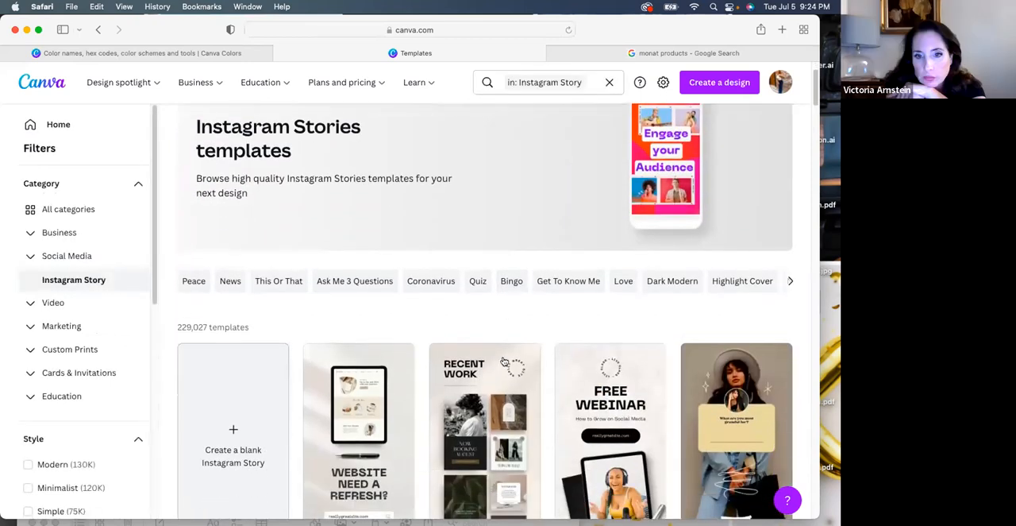
pyautogui.scroll(-3, 502, 357)
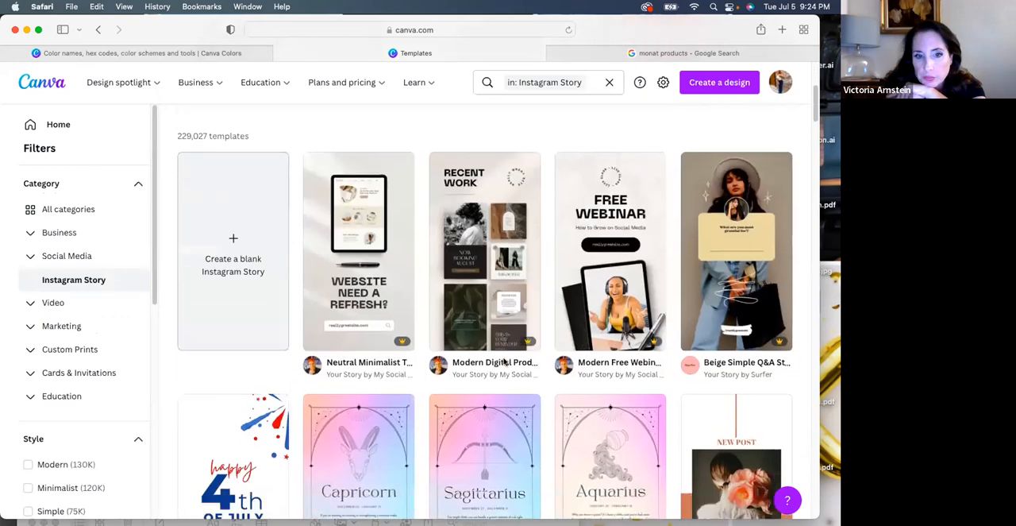
pyautogui.scroll(-10, 499, 351)
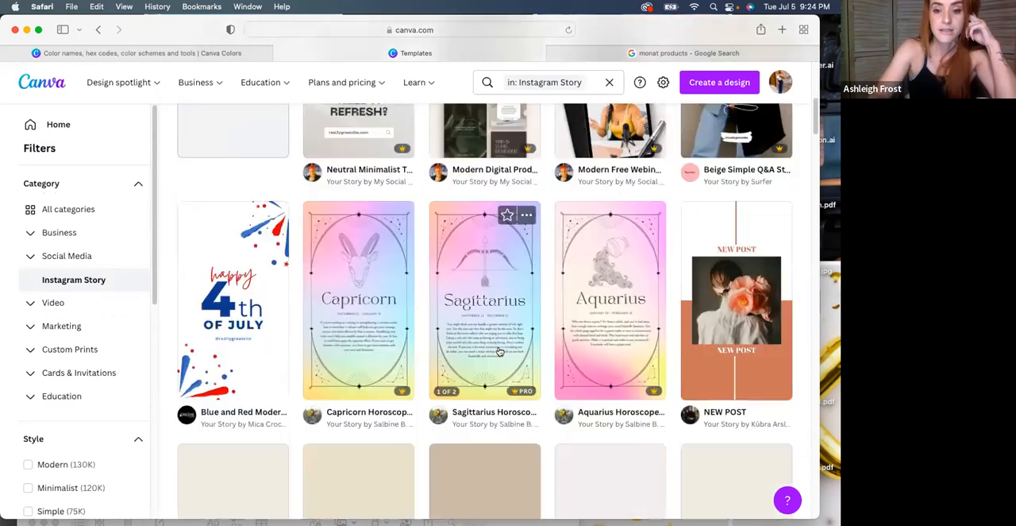
pyautogui.scroll(3, 499, 351)
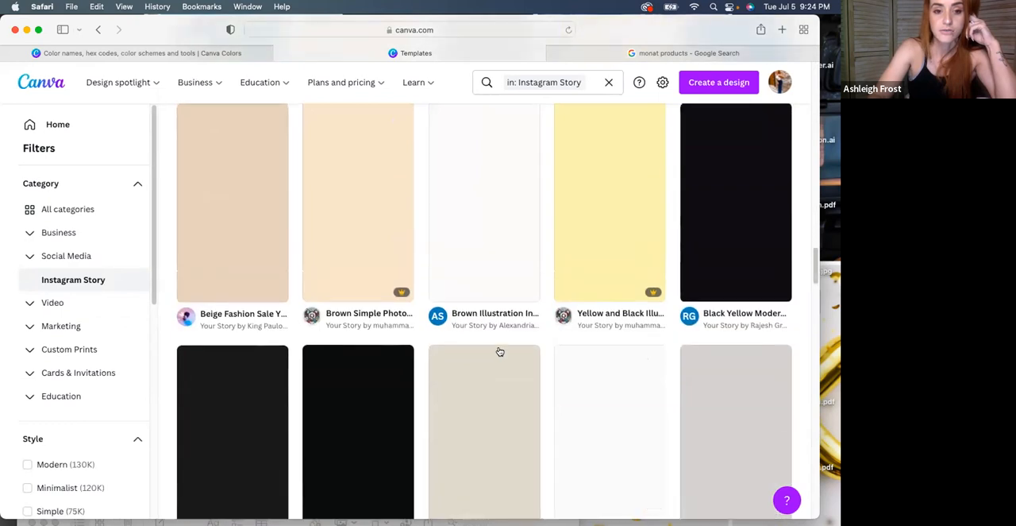
pyautogui.moveTo(153, 246); pyautogui.dragTo(154, 369)
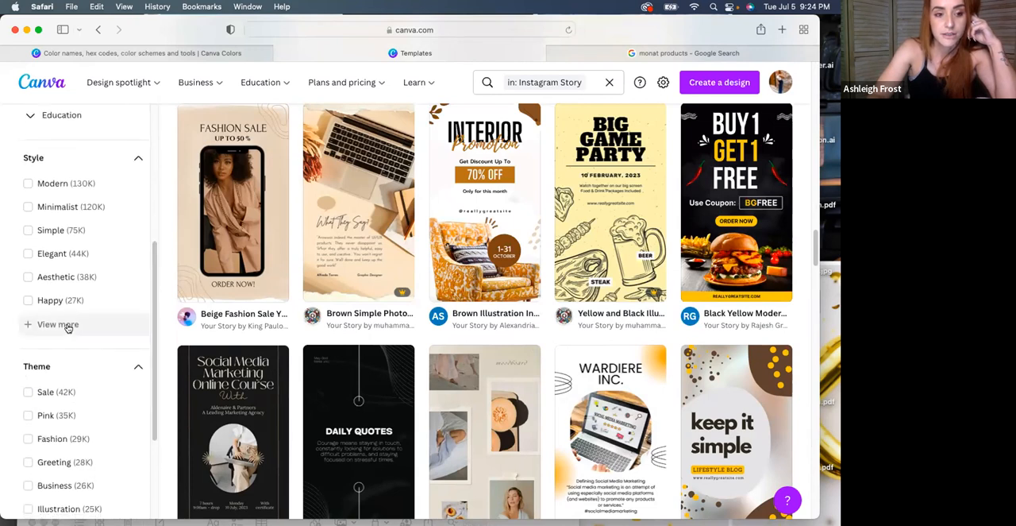
pyautogui.click(58, 324)
pyautogui.scroll(-10, 104, 313)
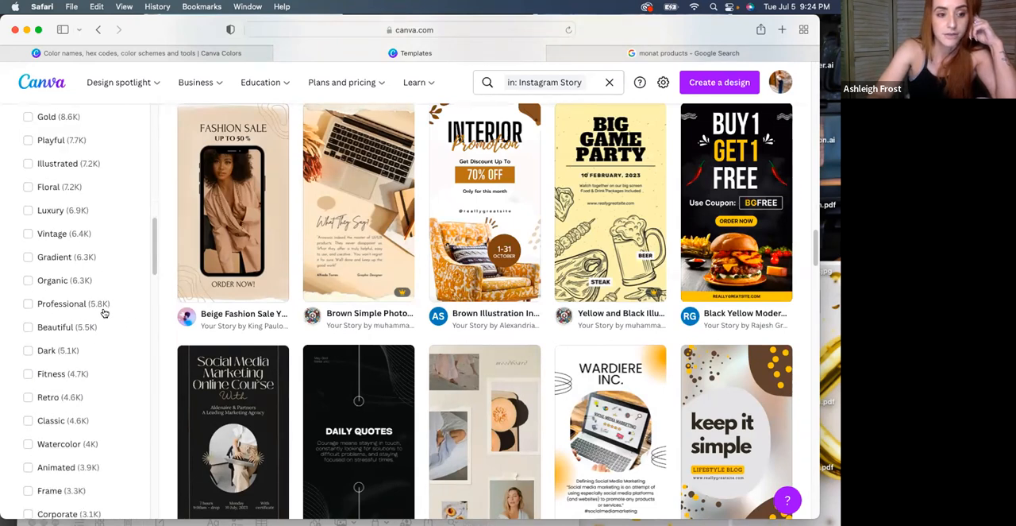
pyautogui.scroll(-8, 104, 313)
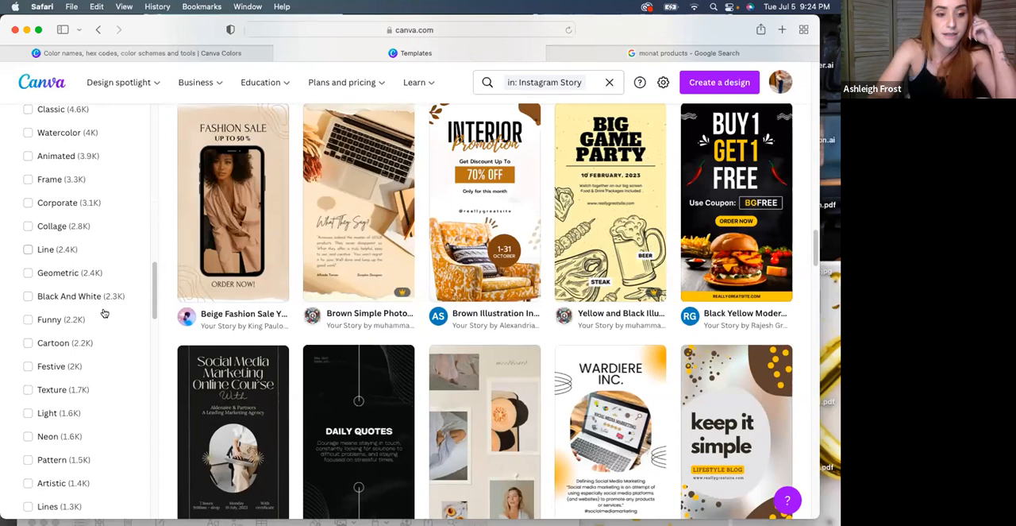
pyautogui.scroll(15, 104, 313)
pyautogui.scroll(3, 104, 313)
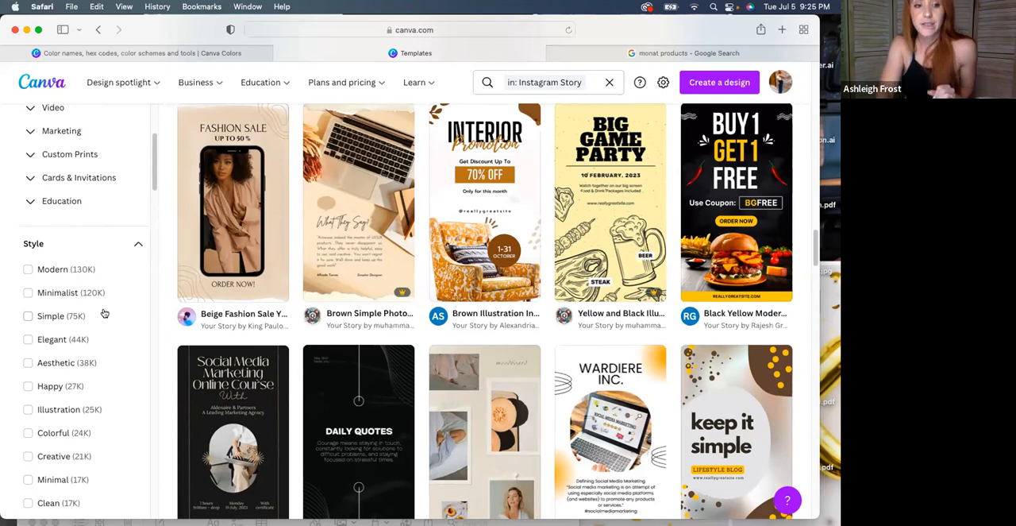
pyautogui.click(29, 292)
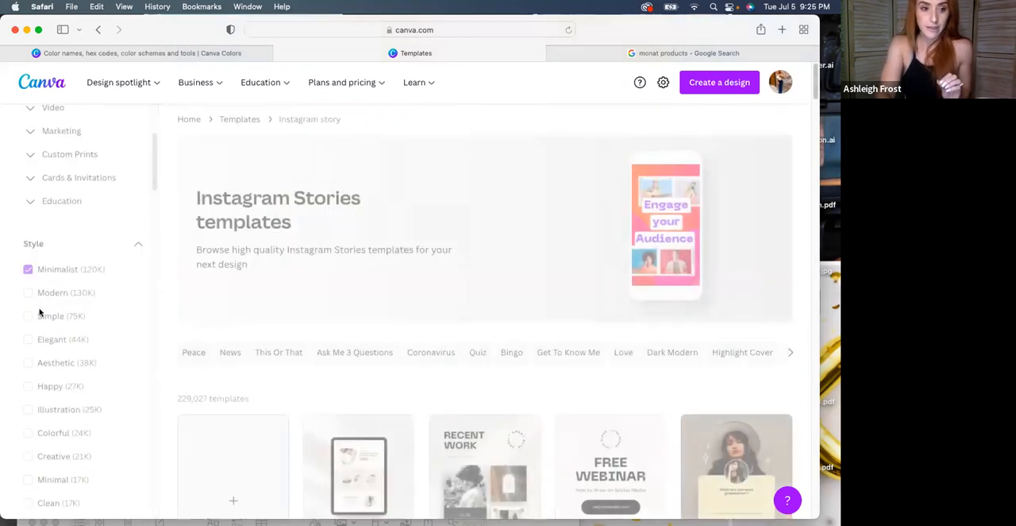
# Expand the list of template themes and filter the minimalist templates by the Beauty theme
pyautogui.scroll(-1, 140, 279)
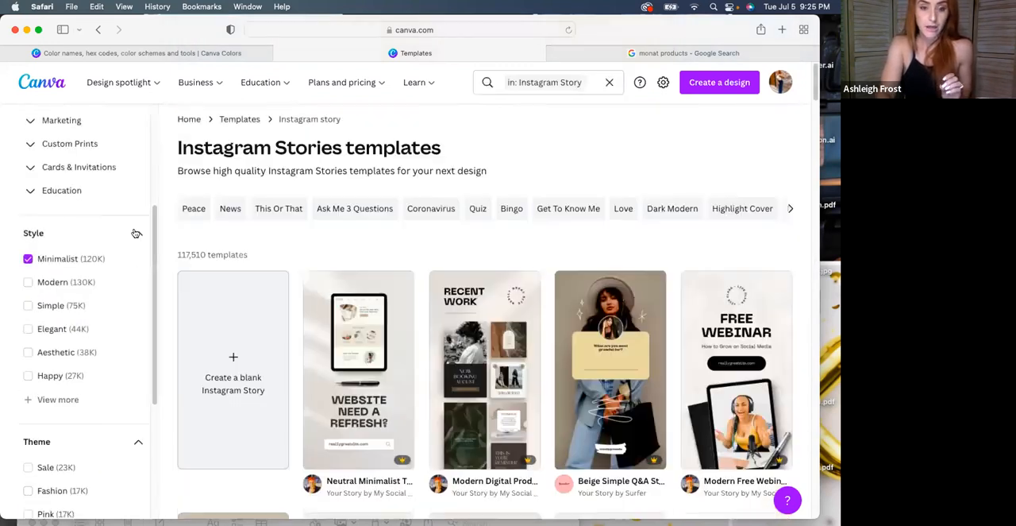
pyautogui.click(136, 233)
pyautogui.click(136, 233)
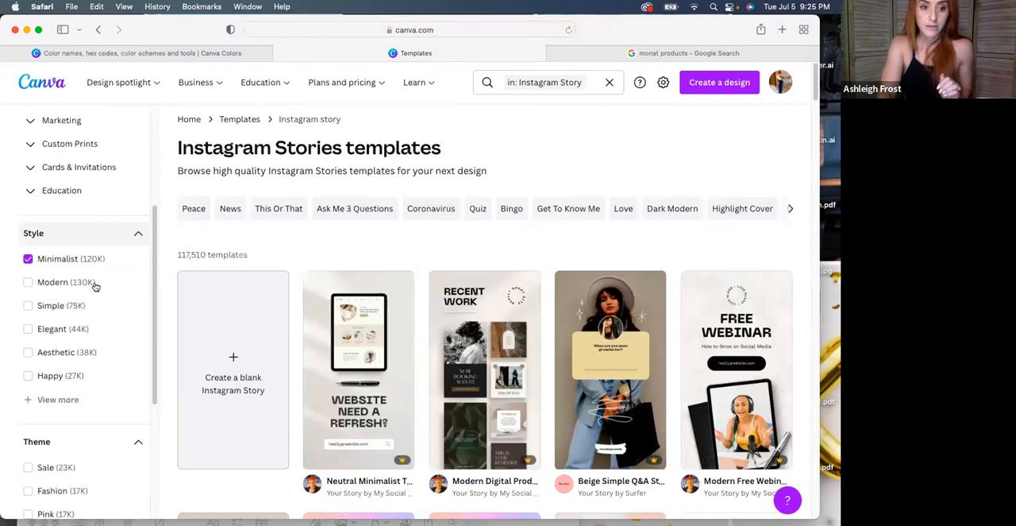
pyautogui.scroll(-5, 94, 286)
pyautogui.scroll(-1, 92, 301)
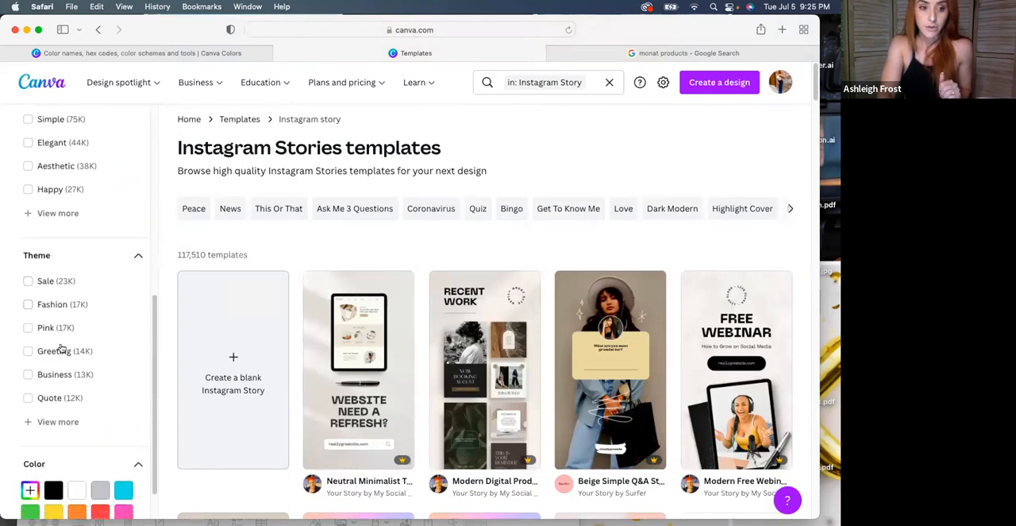
pyautogui.click(51, 421)
pyautogui.scroll(-4, 69, 379)
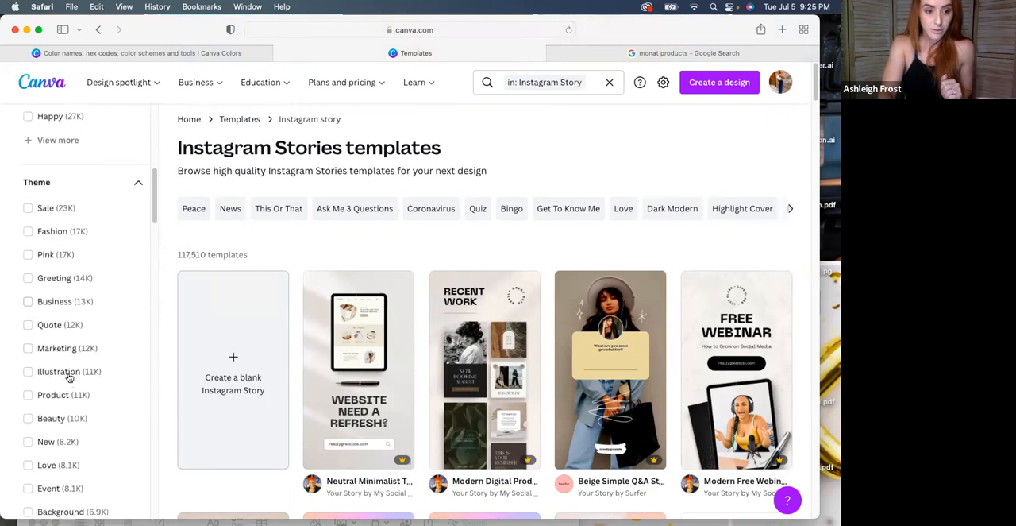
pyautogui.click(29, 401)
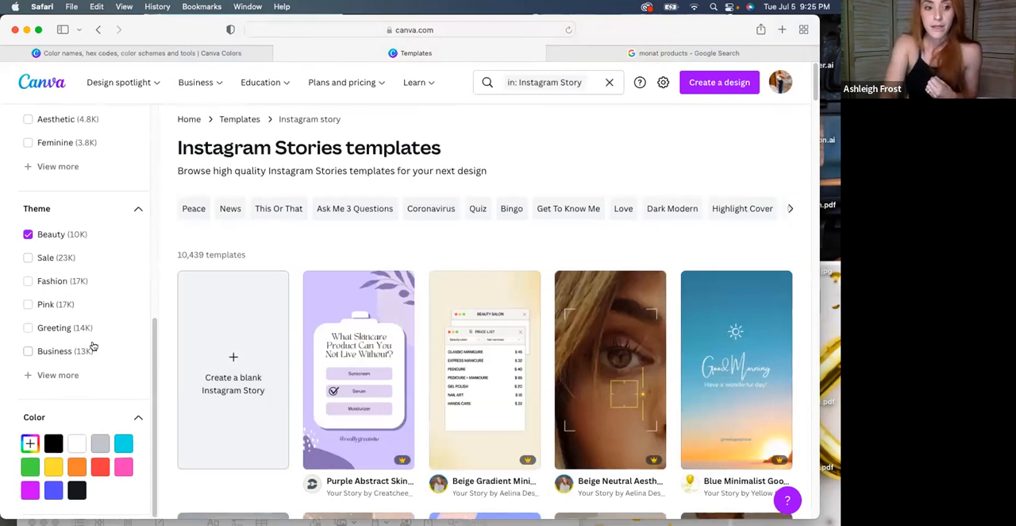
# Filter the beauty templates by the custom beige colour #CBBDAE
pyautogui.scroll(-1, 93, 346)
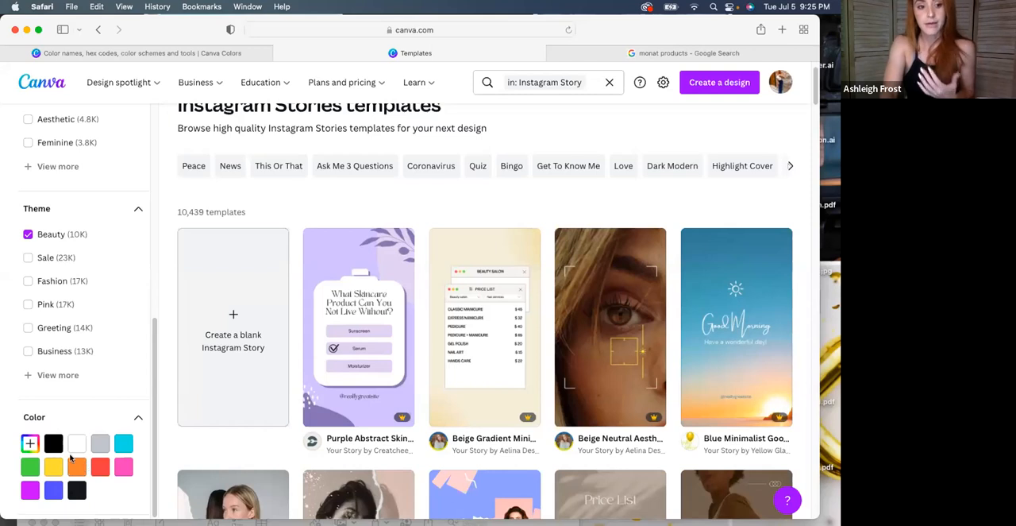
pyautogui.click(29, 443)
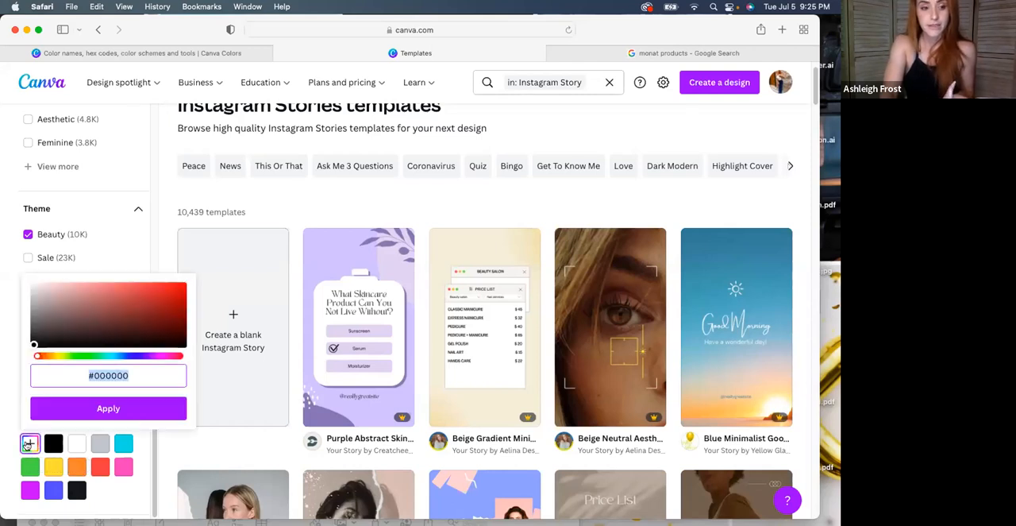
pyautogui.moveTo(40, 357); pyautogui.dragTo(48, 358)
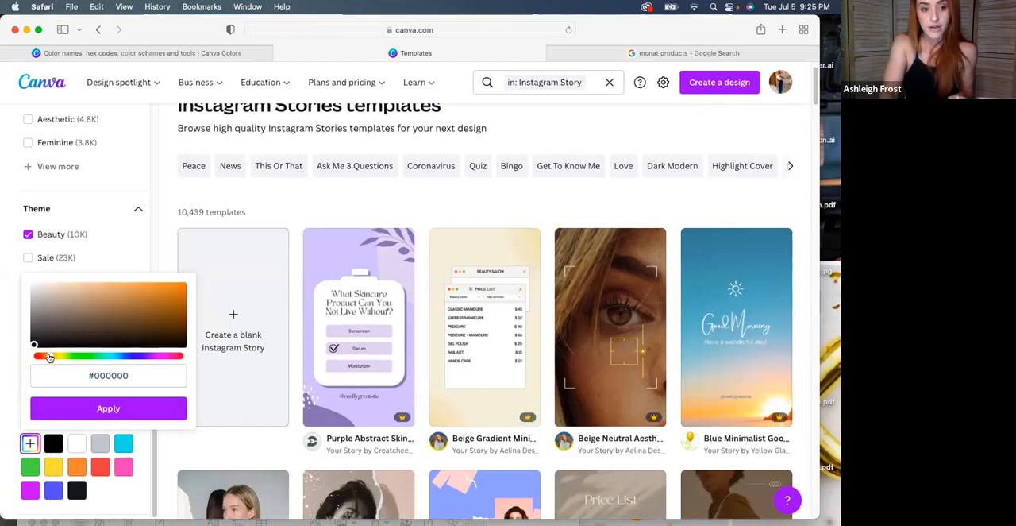
pyautogui.click(52, 299)
pyautogui.click(52, 295)
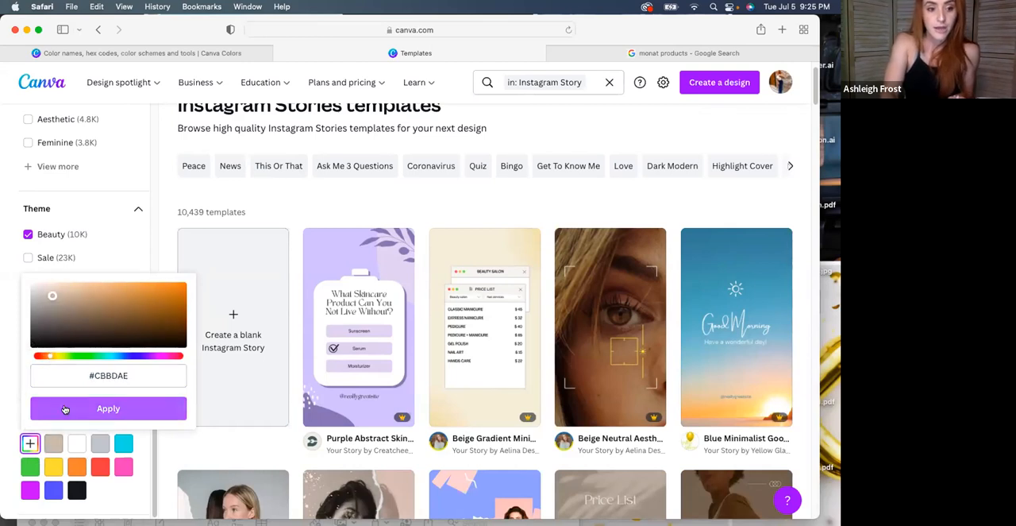
pyautogui.click(54, 442)
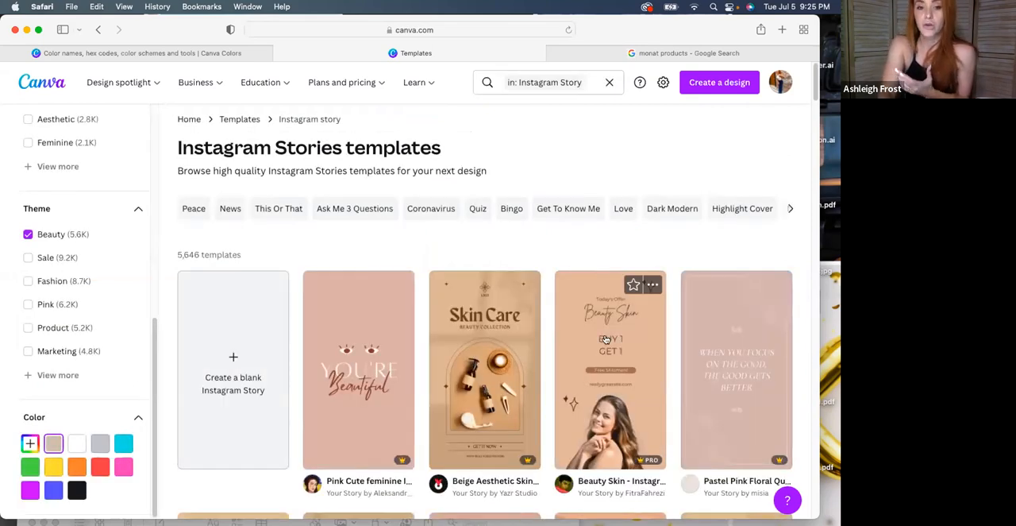
# Look through the beige beauty templates and star the Beauty Skin "Buy 1 Get 1" story template
pyautogui.scroll(-5, 605, 340)
pyautogui.scroll(-5, 605, 339)
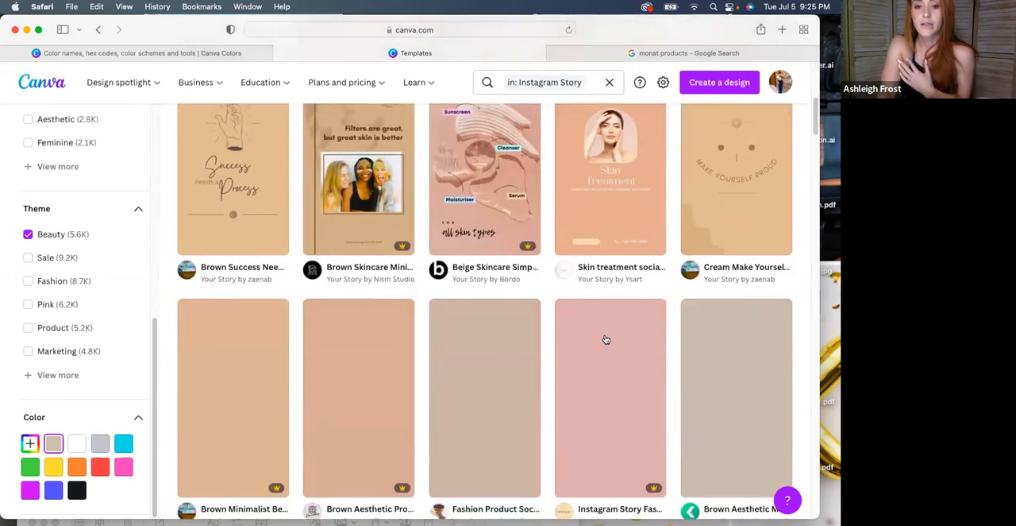
pyautogui.scroll(1, 477, 278)
pyautogui.scroll(3, 444, 266)
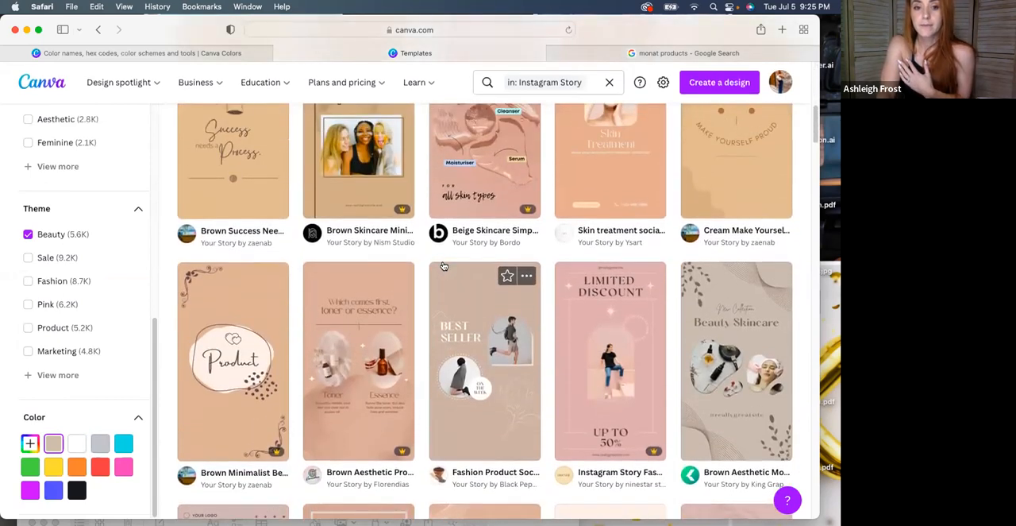
pyautogui.scroll(-3, 444, 262)
pyautogui.scroll(-3, 443, 261)
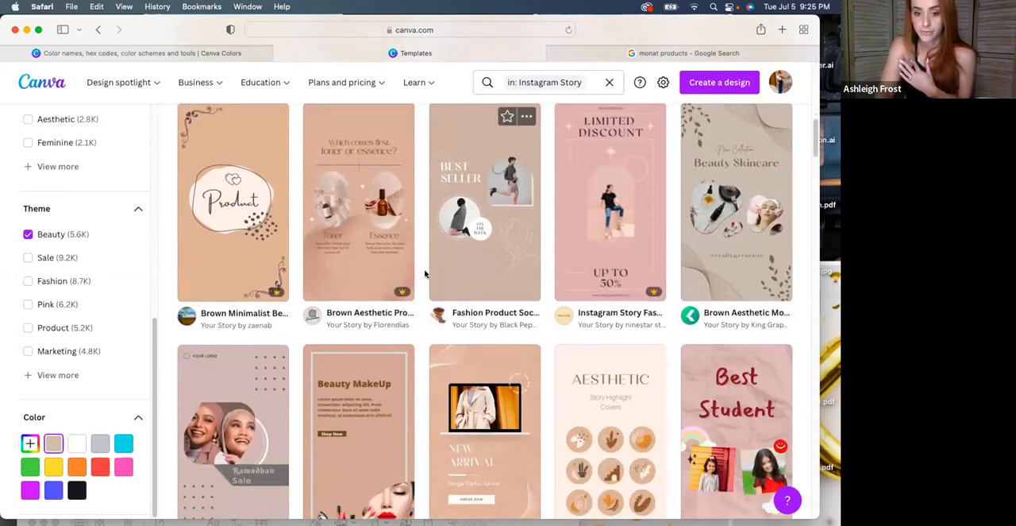
pyautogui.scroll(10, 425, 274)
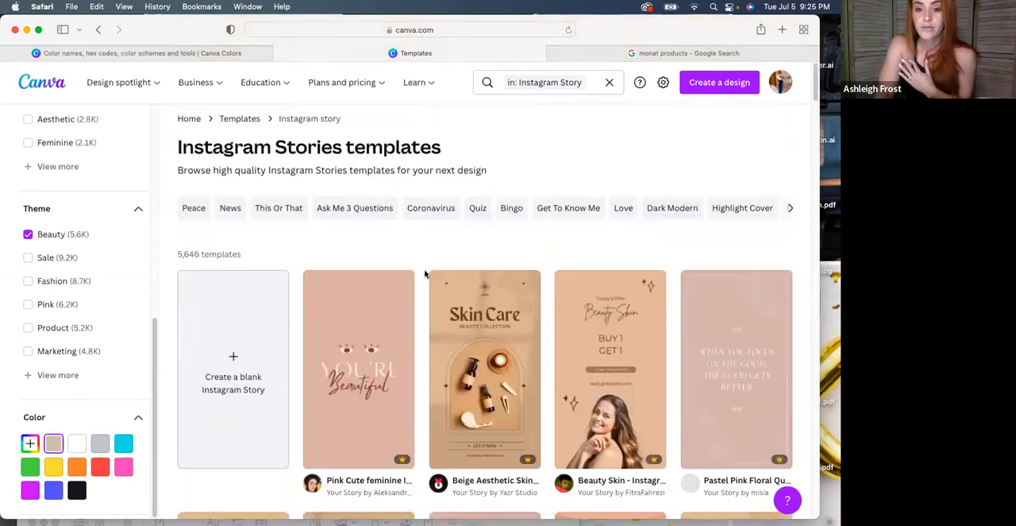
pyautogui.moveTo(413, 283)
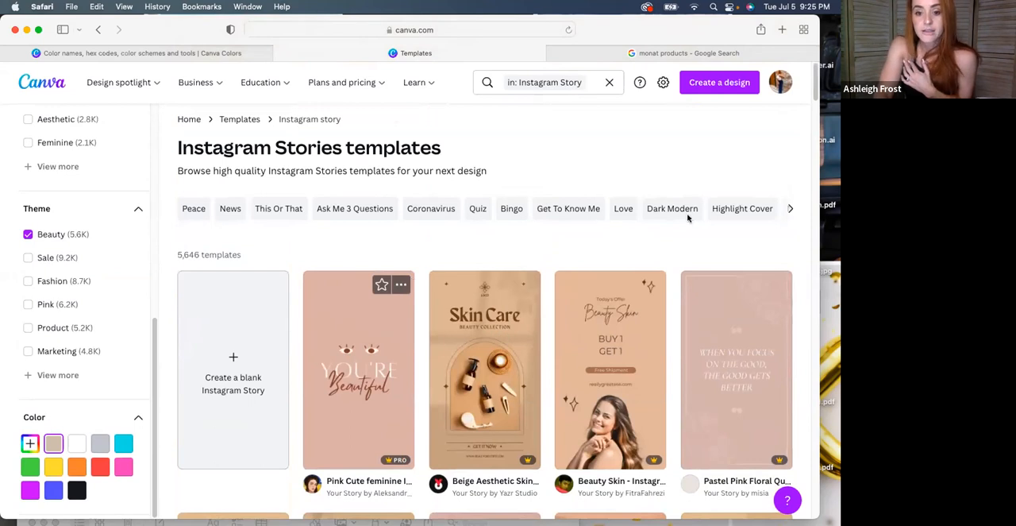
pyautogui.click(632, 285)
# Star the "Oat Natural Cosmetic" story template and the pink Q&A beauty template further down the results
pyautogui.scroll(-5, 601, 326)
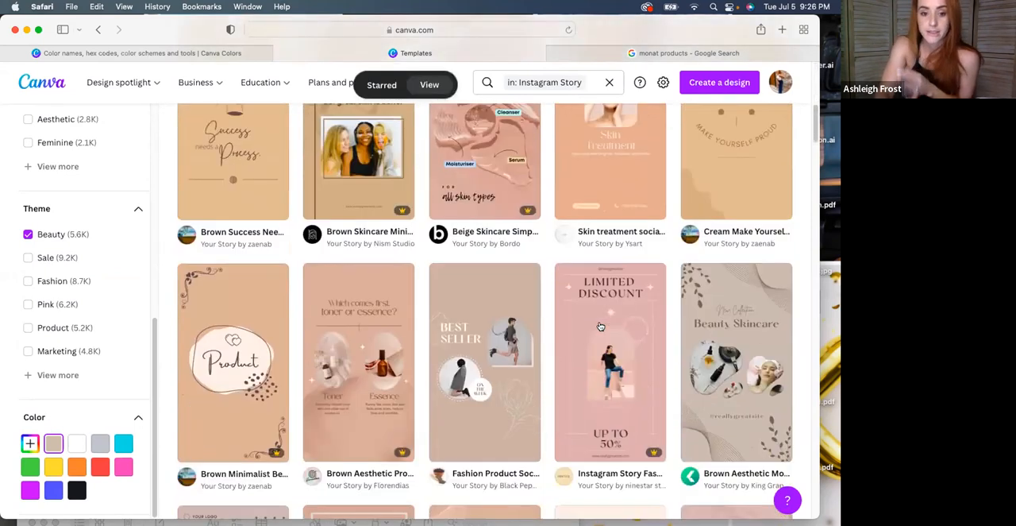
pyautogui.scroll(-5, 601, 327)
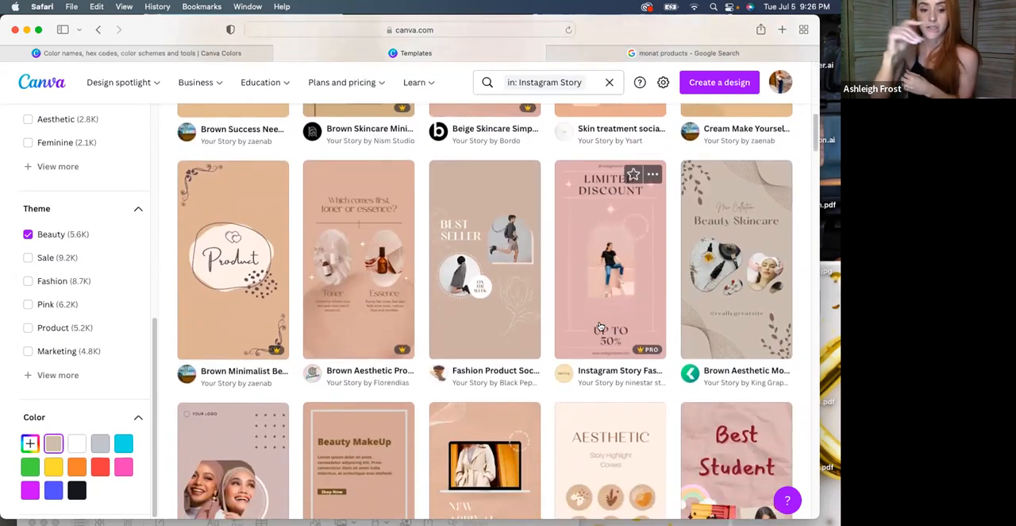
pyautogui.scroll(-8, 601, 326)
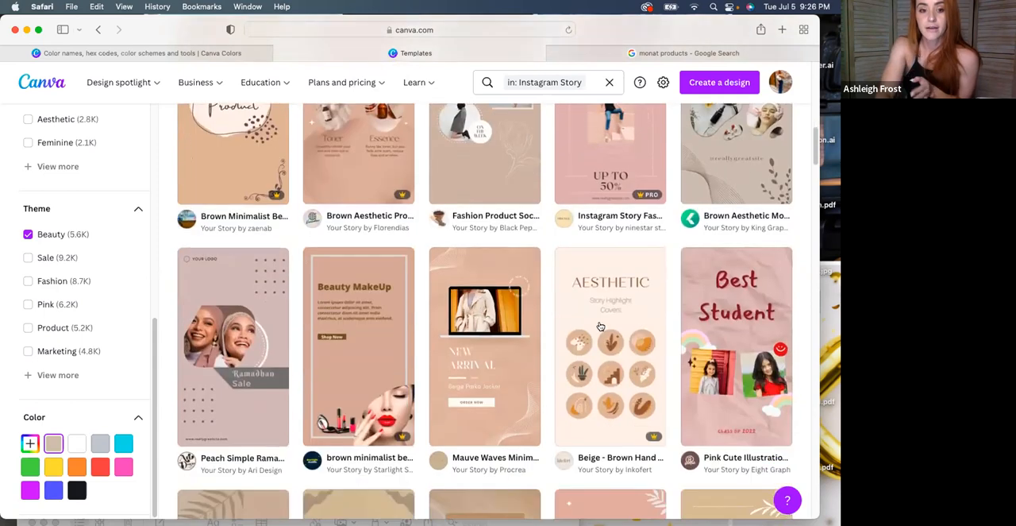
pyautogui.scroll(-3, 601, 326)
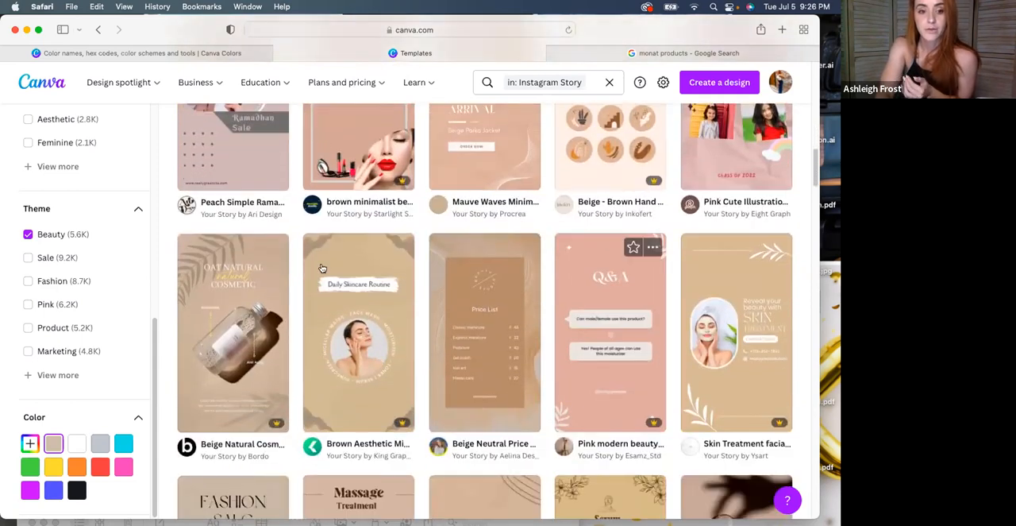
pyautogui.click(255, 248)
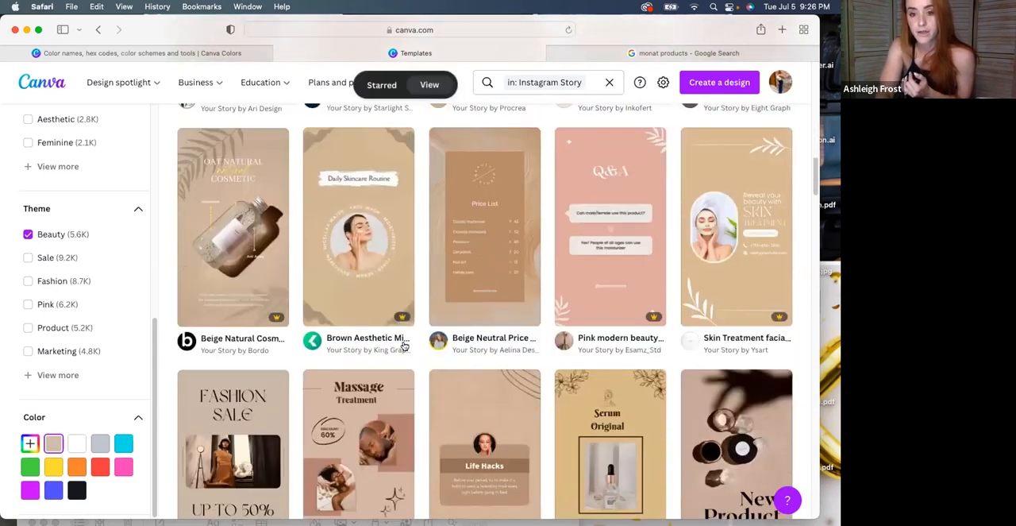
pyautogui.click(633, 256)
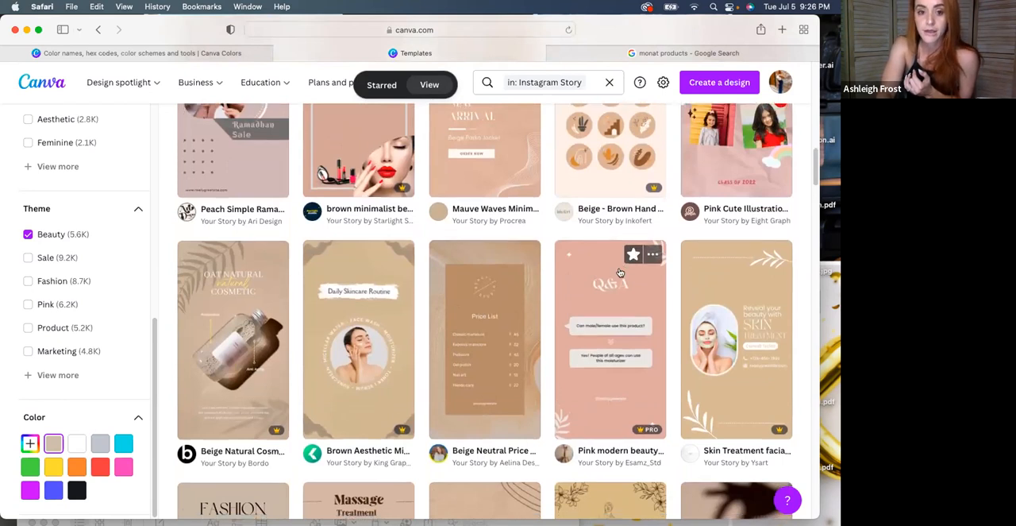
# Look through more of the beige beauty Instagram Story templates for designs suited to hair and beauty products
pyautogui.scroll(-3, 620, 273)
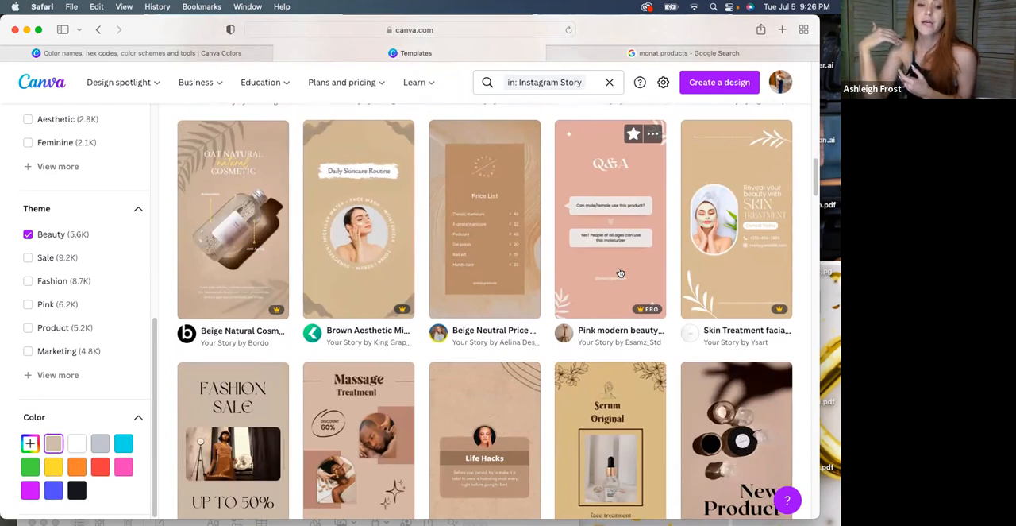
pyautogui.scroll(-5, 494, 316)
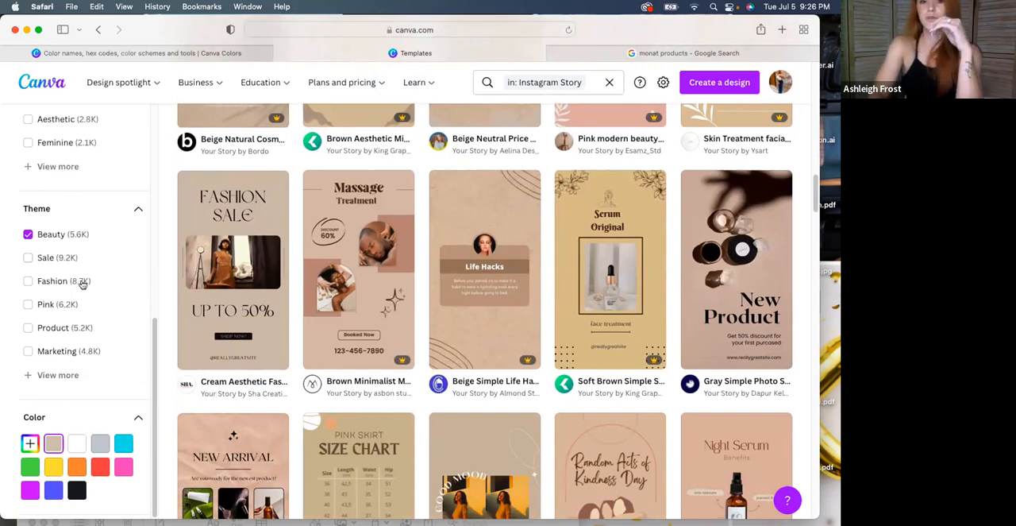
pyautogui.scroll(-5, 169, 380)
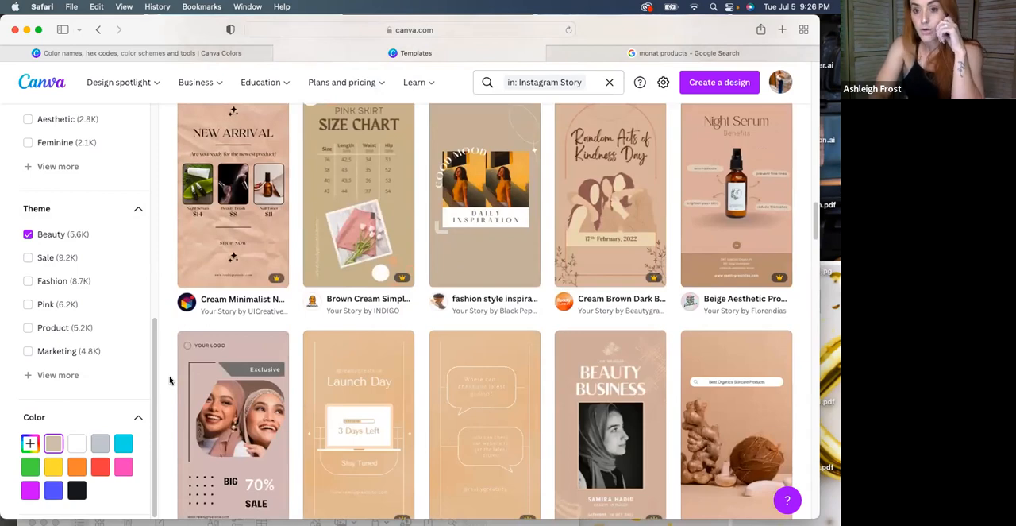
pyautogui.scroll(-5, 169, 381)
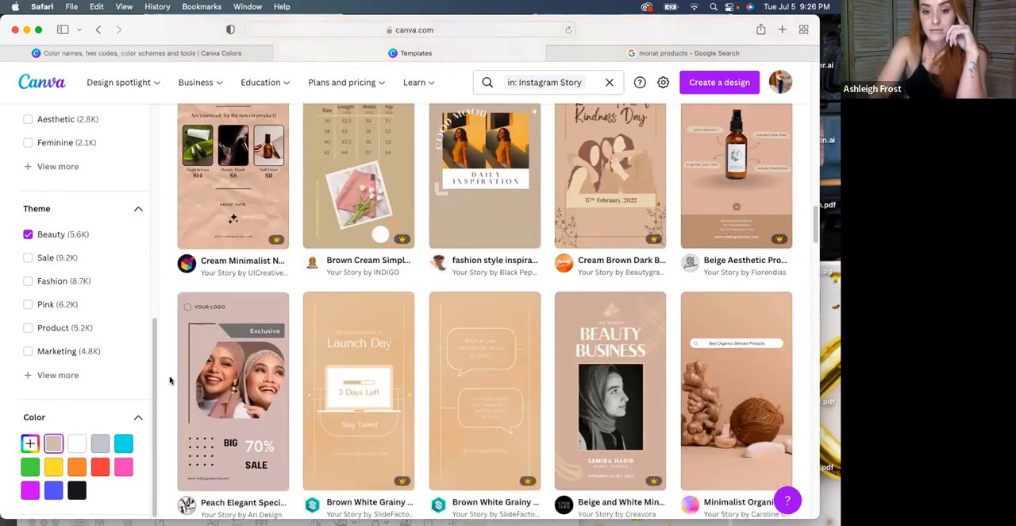
pyautogui.scroll(-3, 169, 381)
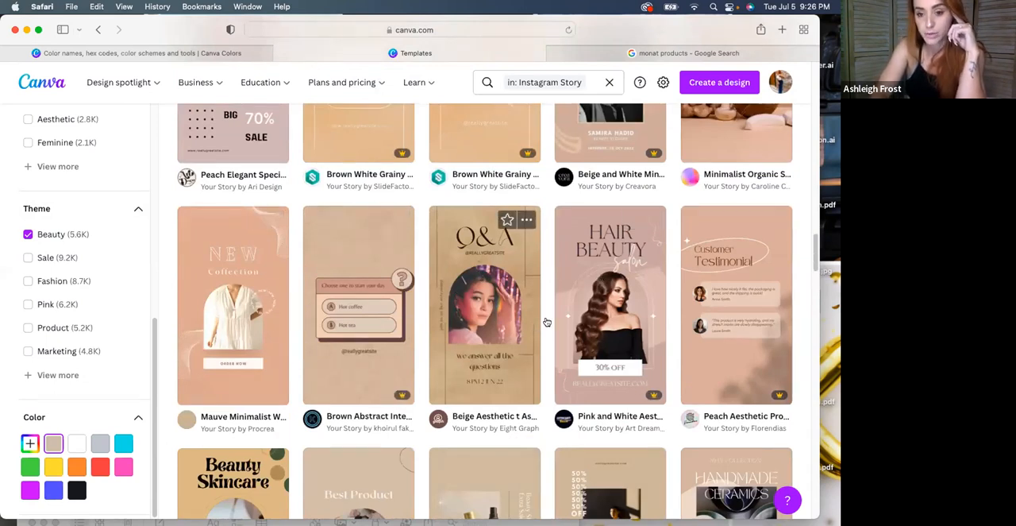
pyautogui.scroll(-2, 476, 270)
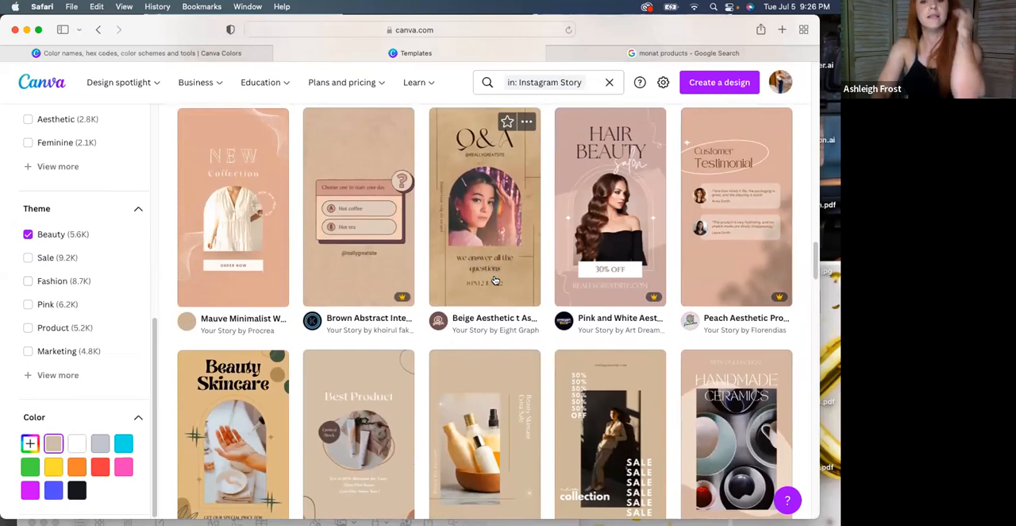
pyautogui.scroll(-3, 495, 280)
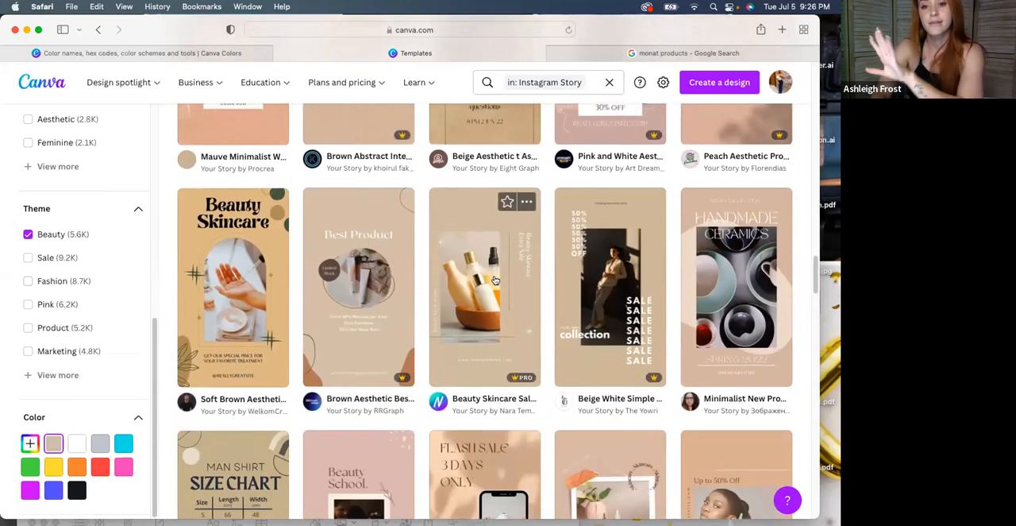
pyautogui.scroll(-4, 495, 279)
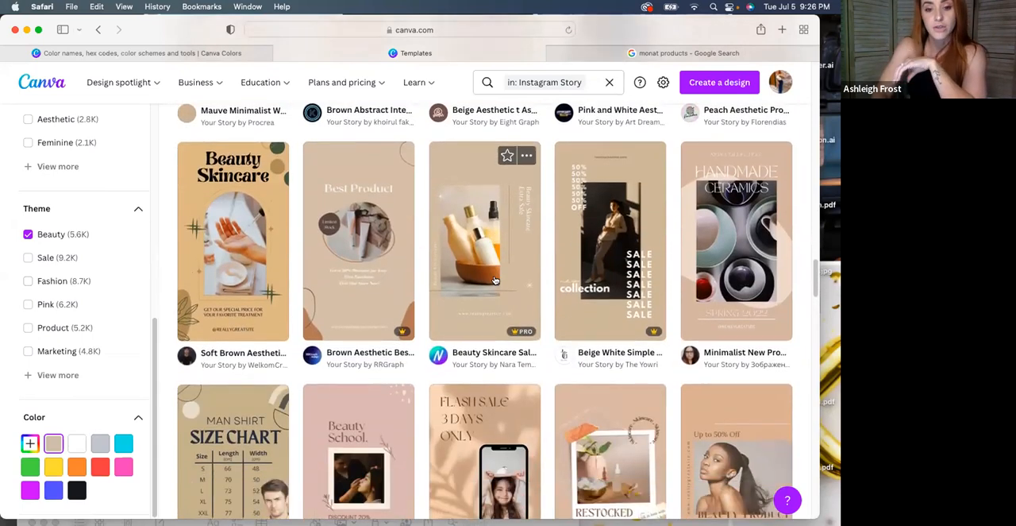
pyautogui.scroll(-3, 495, 280)
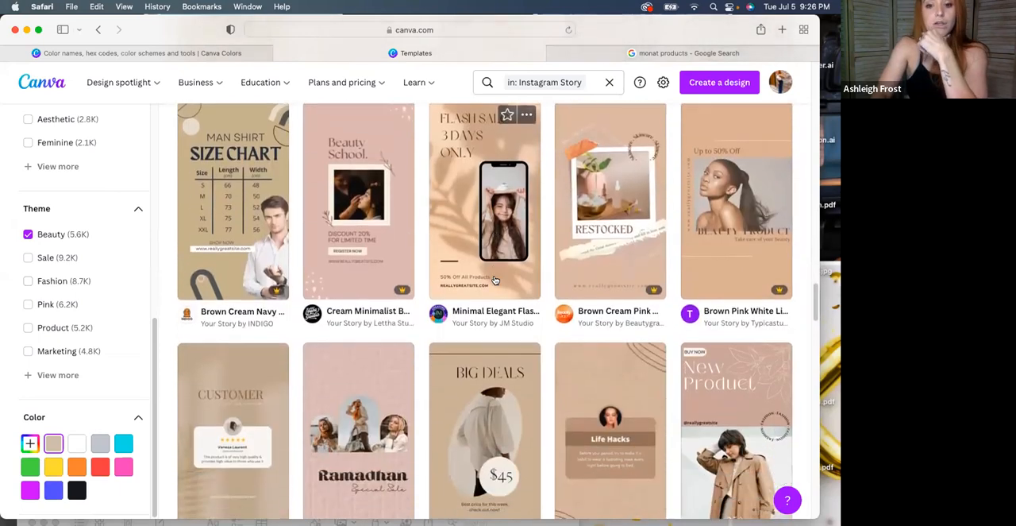
pyautogui.scroll(-5, 495, 279)
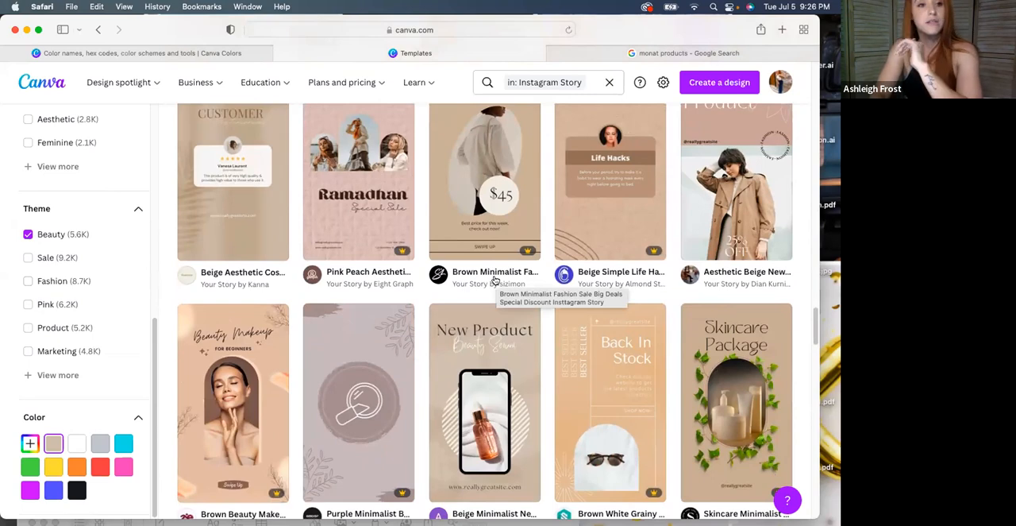
pyautogui.scroll(10, 372, 215)
pyautogui.scroll(10, 372, 215)
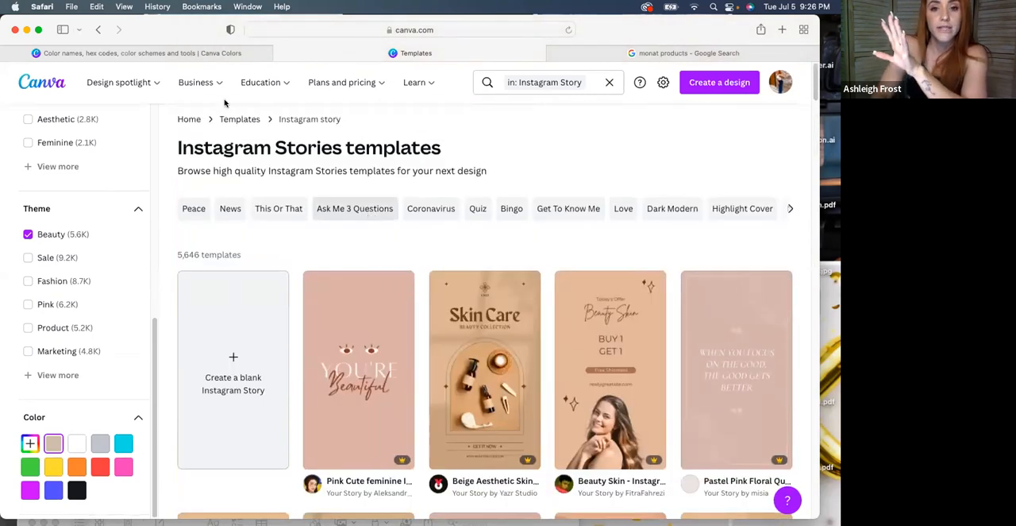
# Return to the home page and create a new blank custom-size design of 1080 × 1920 px
pyautogui.click(42, 84)
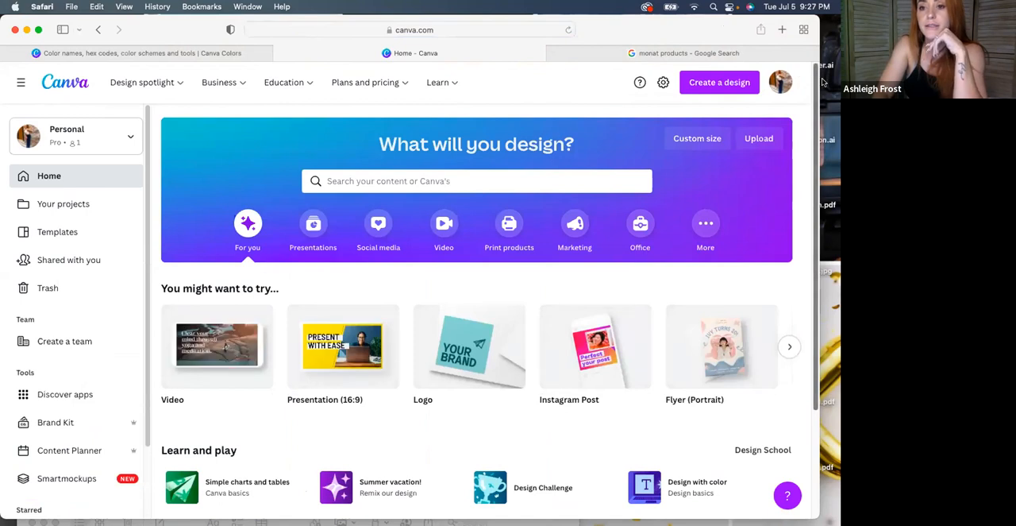
pyautogui.moveTo(821, 79); pyautogui.dragTo(830, 78)
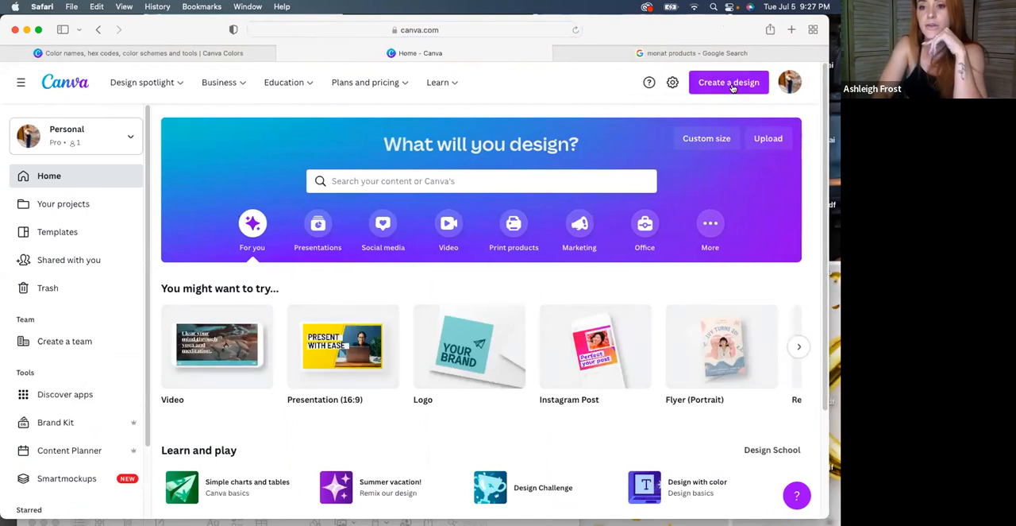
pyautogui.click(732, 84)
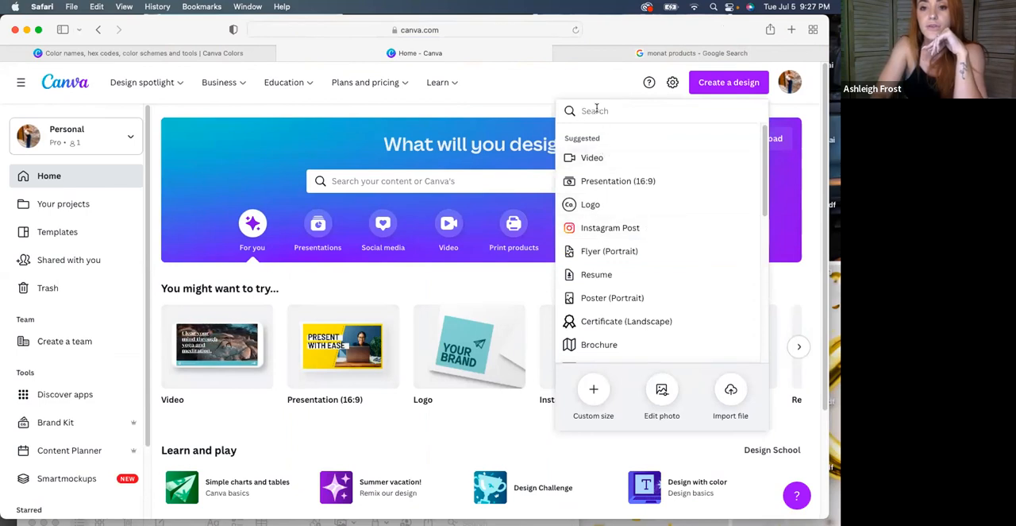
pyautogui.click(593, 389)
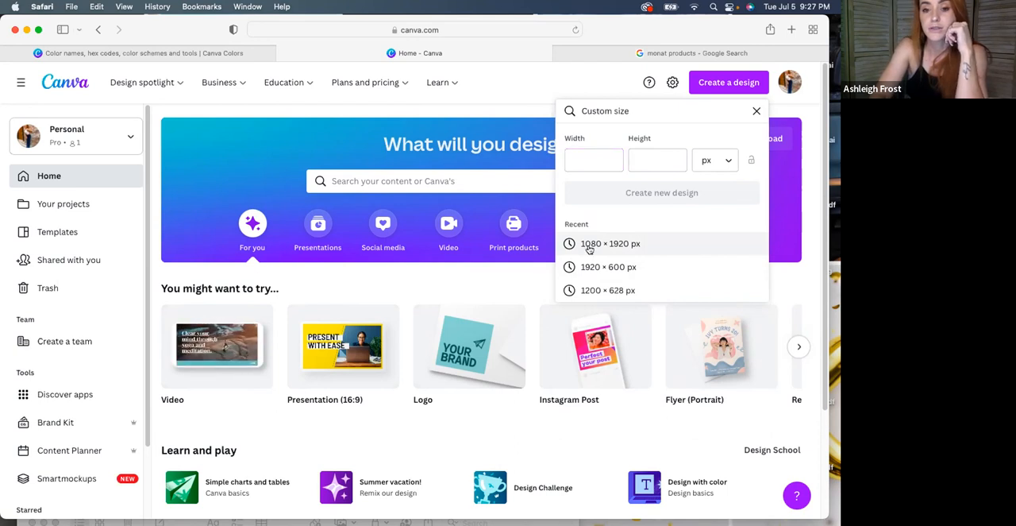
pyautogui.click(588, 250)
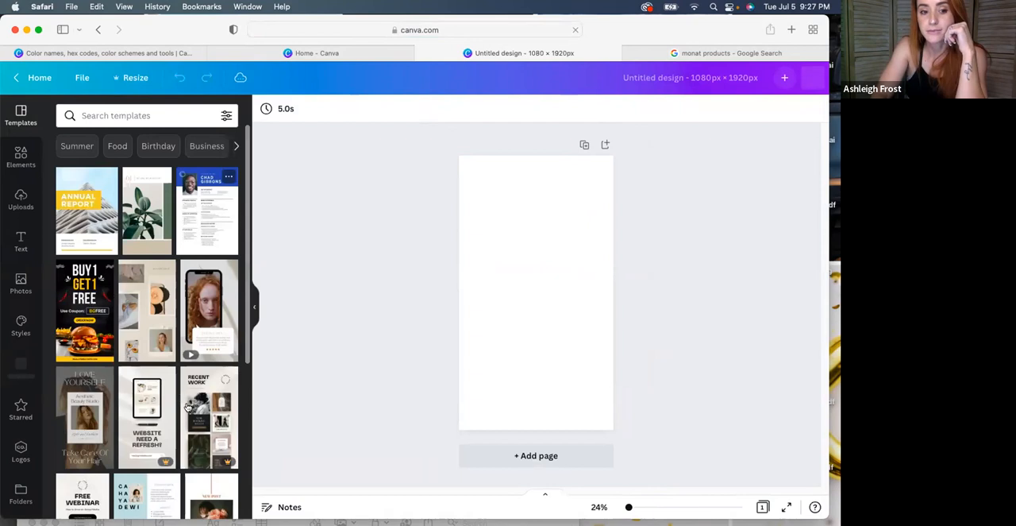
# Apply the starred white "New Collection" sale template to the blank page and select its vase photo frame
pyautogui.scroll(-1, 12, 379)
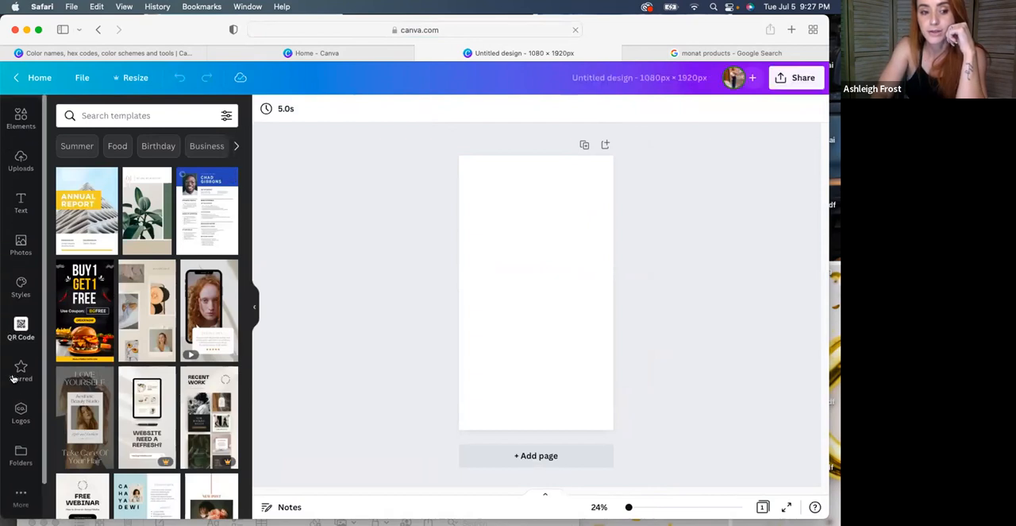
pyautogui.click(22, 369)
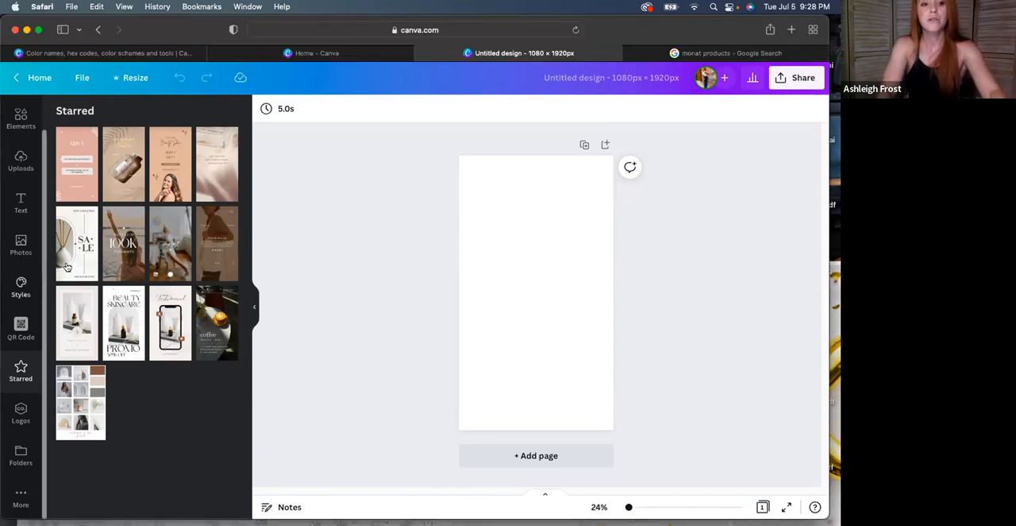
pyautogui.click(69, 258)
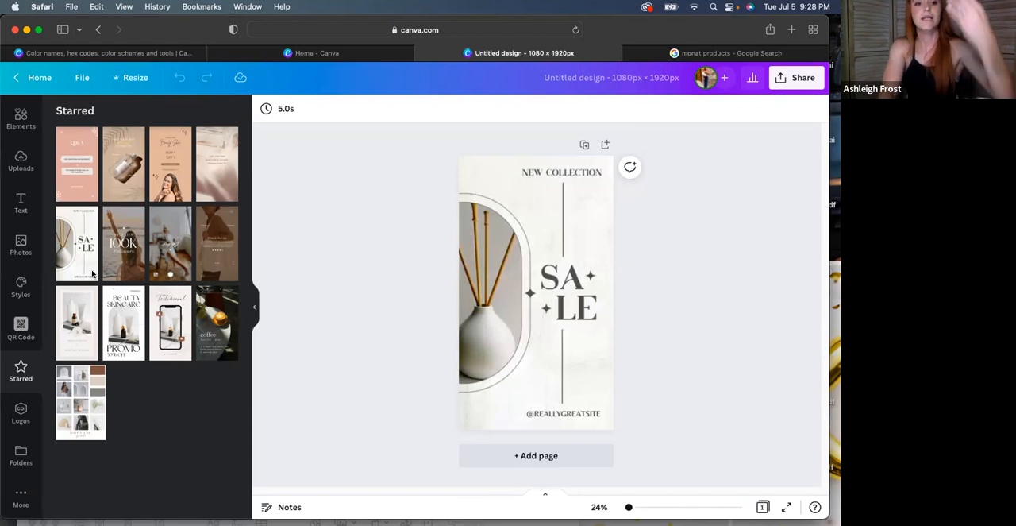
pyautogui.click(535, 273)
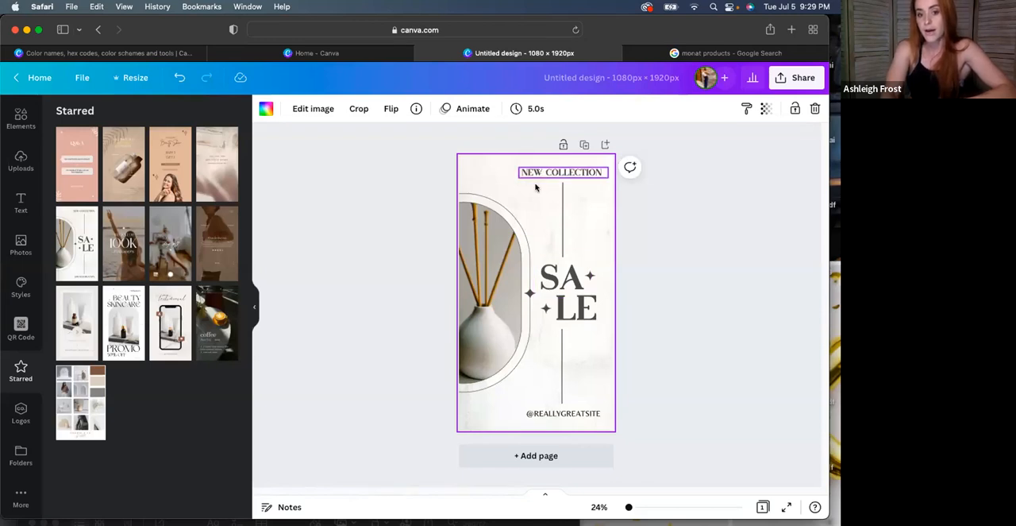
pyautogui.click(488, 278)
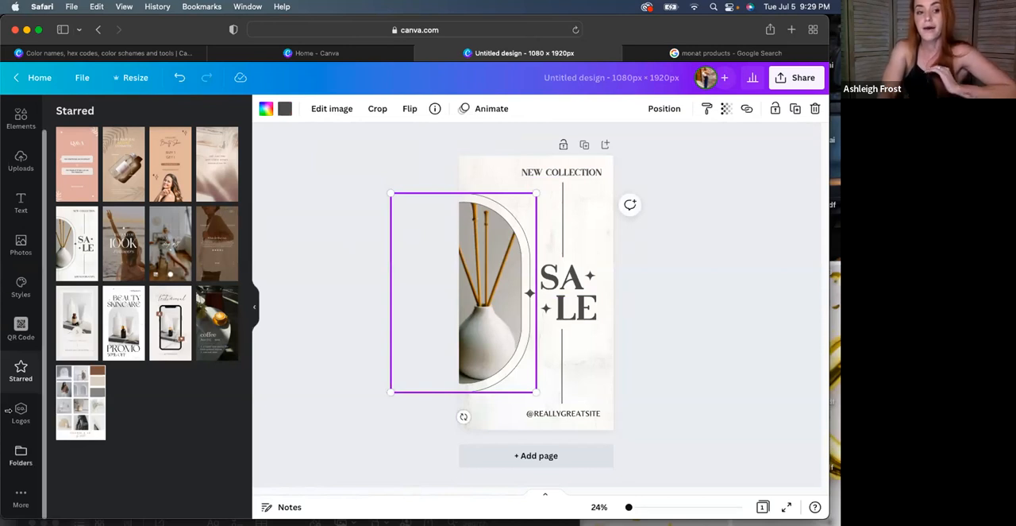
# Search the photo library for "beauty", look through the results, and open the uploaded images instead
pyautogui.click(19, 246)
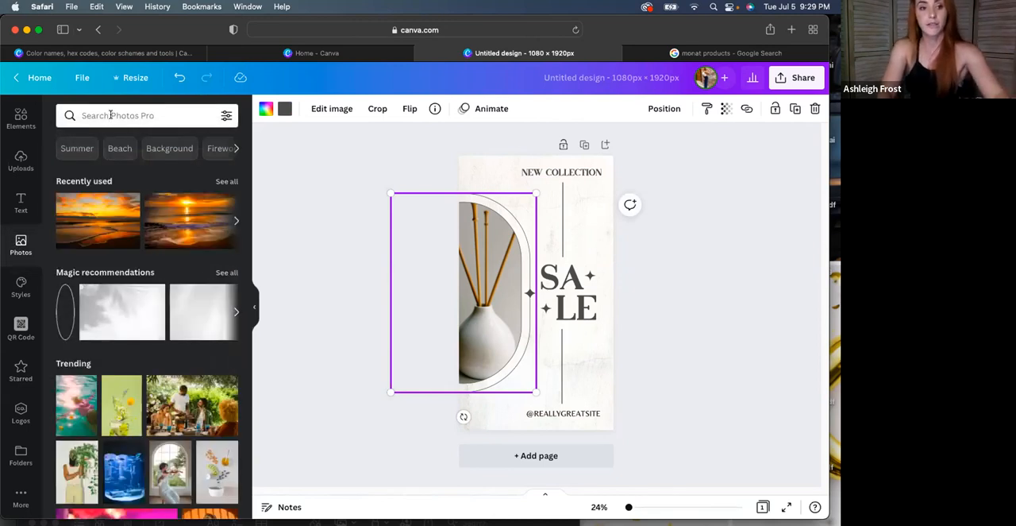
pyautogui.click(110, 115)
pyautogui.write('beauty')
pyautogui.press('Return')
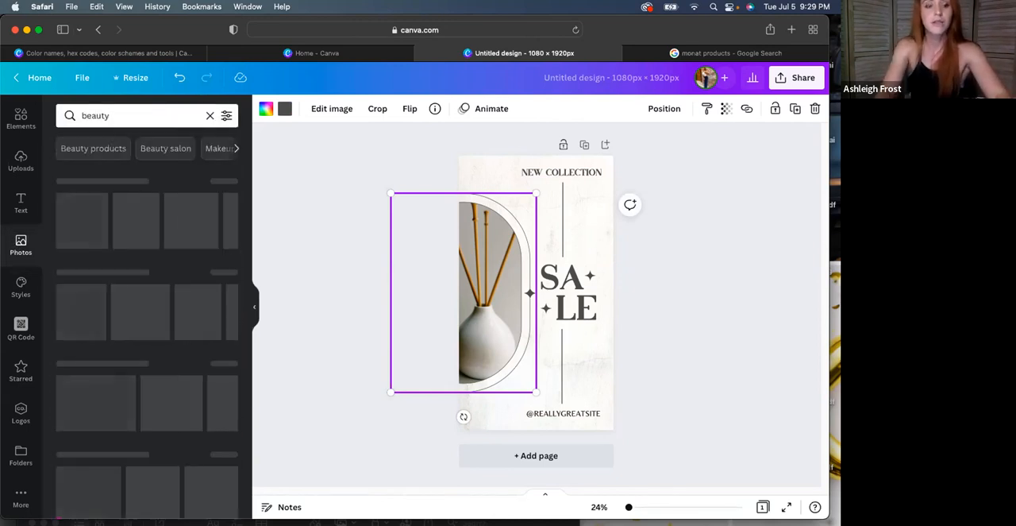
pyautogui.scroll(-1, 213, 321)
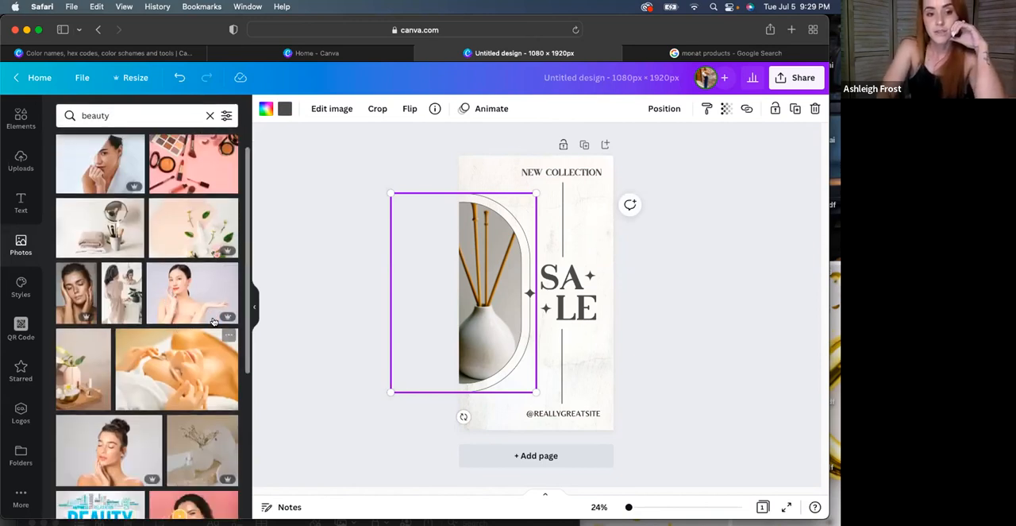
pyautogui.scroll(-1, 130, 323)
pyautogui.scroll(-6, 130, 324)
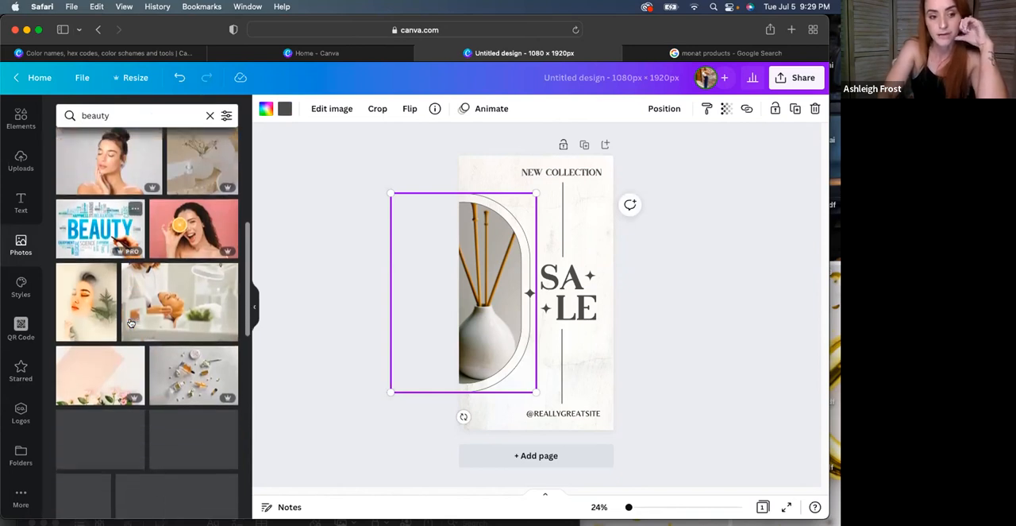
pyautogui.scroll(-5, 130, 323)
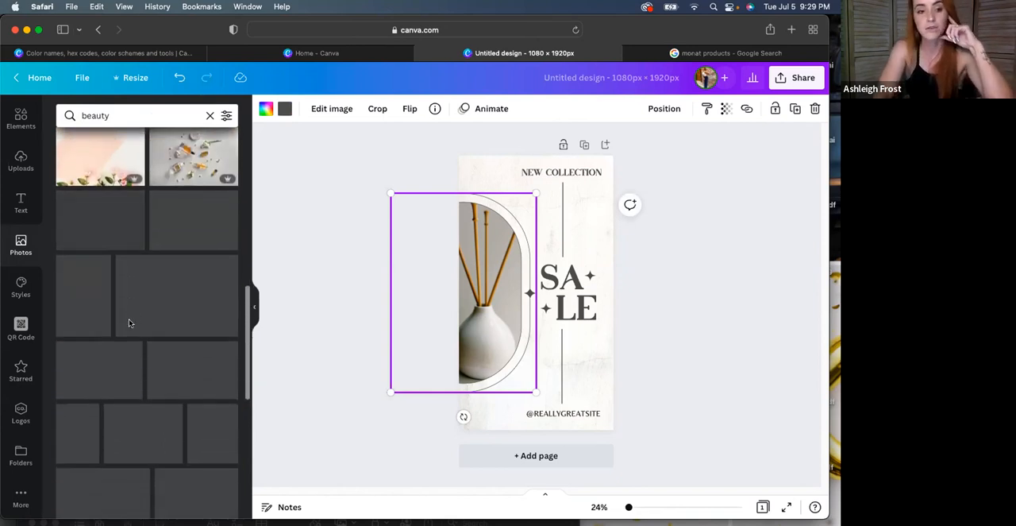
pyautogui.scroll(-6, 131, 323)
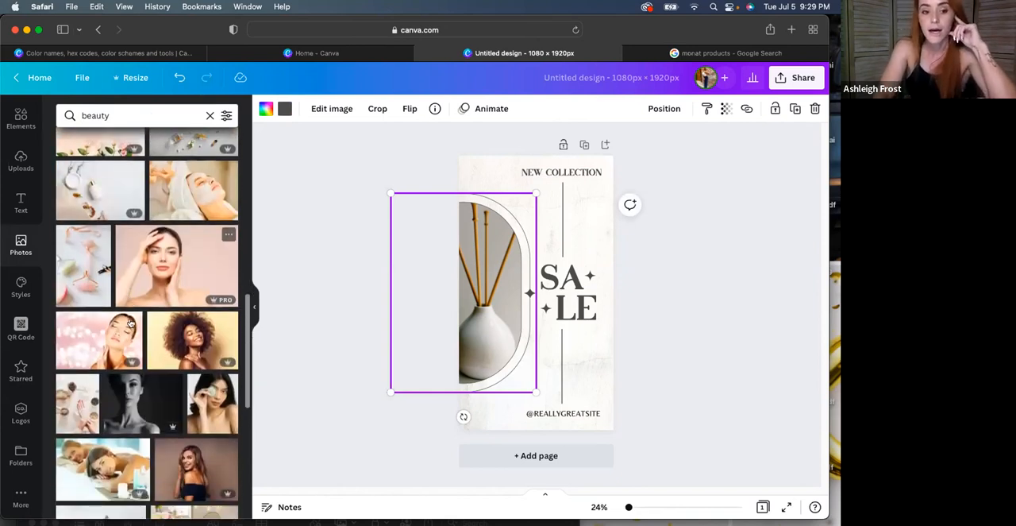
pyautogui.scroll(-4, 131, 323)
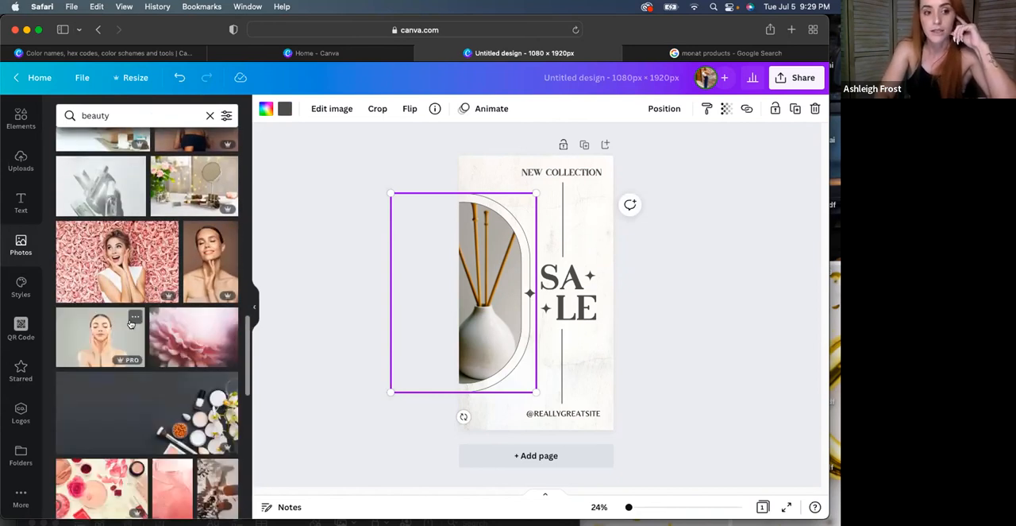
pyautogui.click(21, 162)
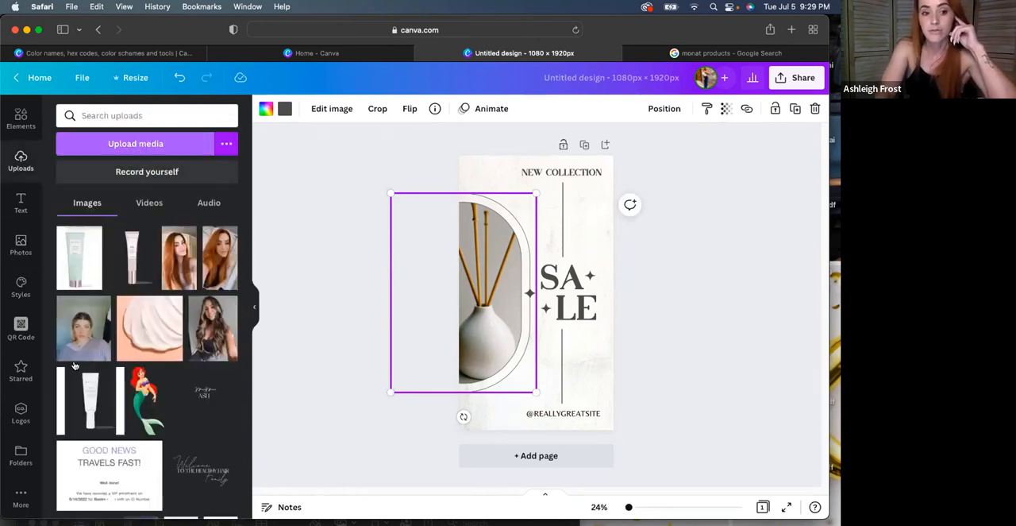
pyautogui.click(216, 343)
pyautogui.moveTo(533, 301); pyautogui.dragTo(440, 308)
pyautogui.press('Delete')
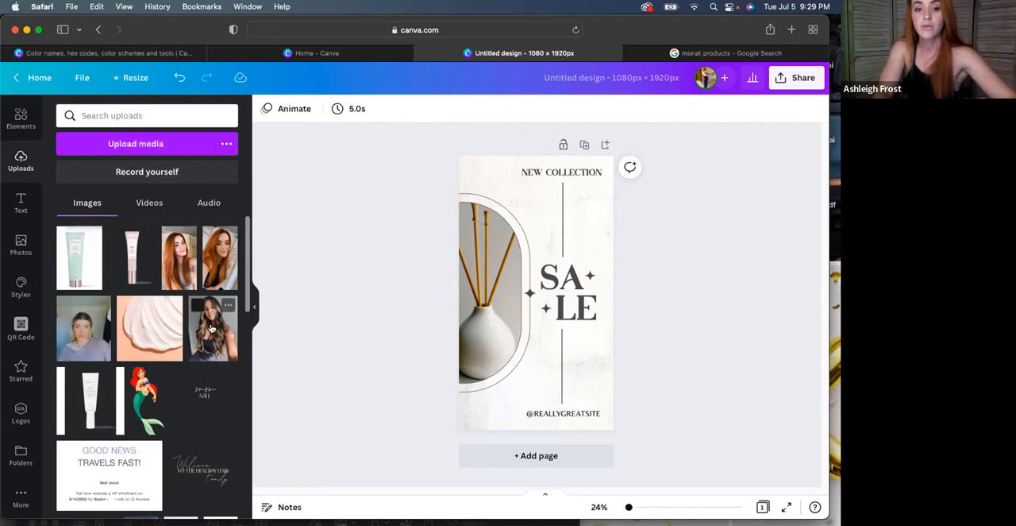
# Fill the rounded frame with the uploaded photo of the long-haired woman and move the frame to the page's centre
pyautogui.moveTo(212, 328); pyautogui.dragTo(526, 273)
pyautogui.moveTo(384, 184); pyautogui.dragTo(517, 269)
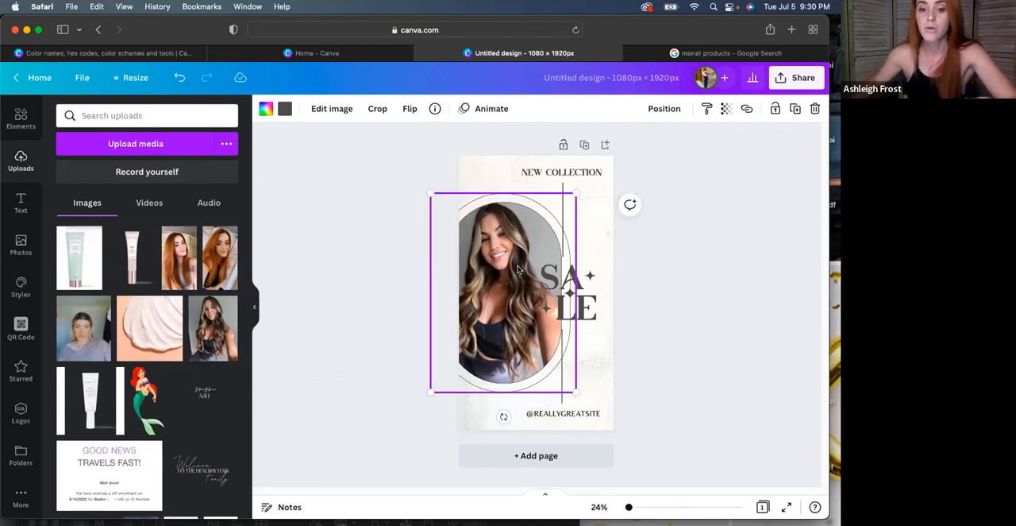
pyautogui.moveTo(521, 333); pyautogui.dragTo(553, 328)
pyautogui.click(444, 286)
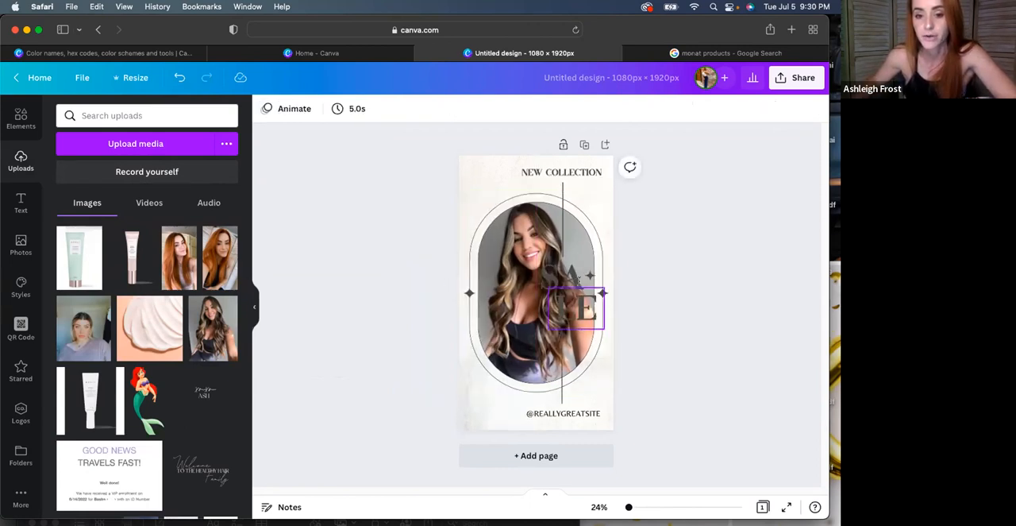
# Replace the "NEW COLLECTION" heading text with "FLASH SALE!"
pyautogui.click(549, 174)
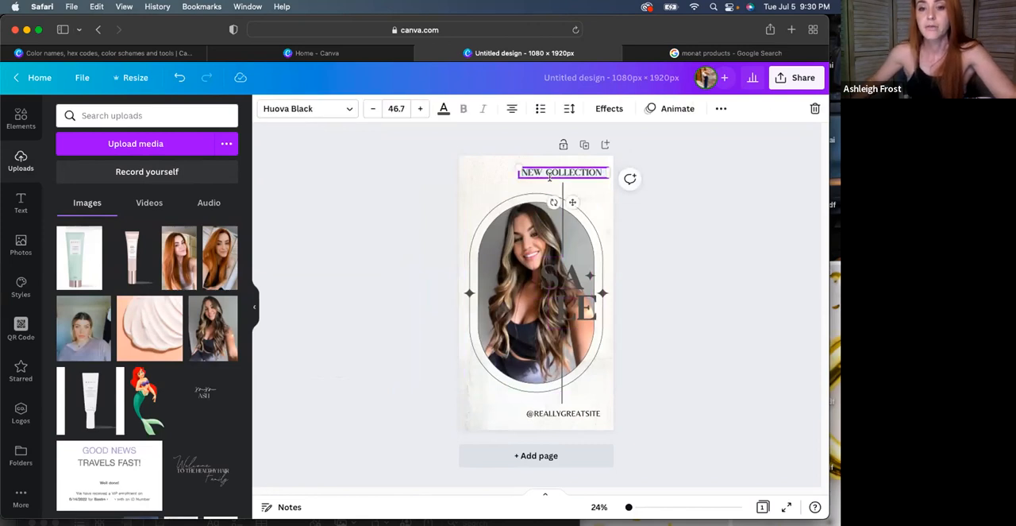
pyautogui.doubleClick(549, 173)
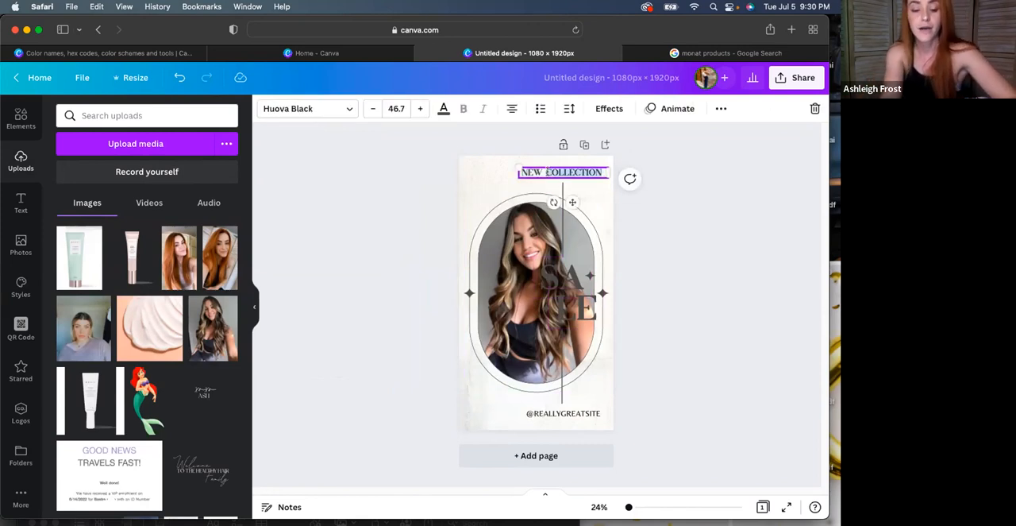
pyautogui.press('super+a')
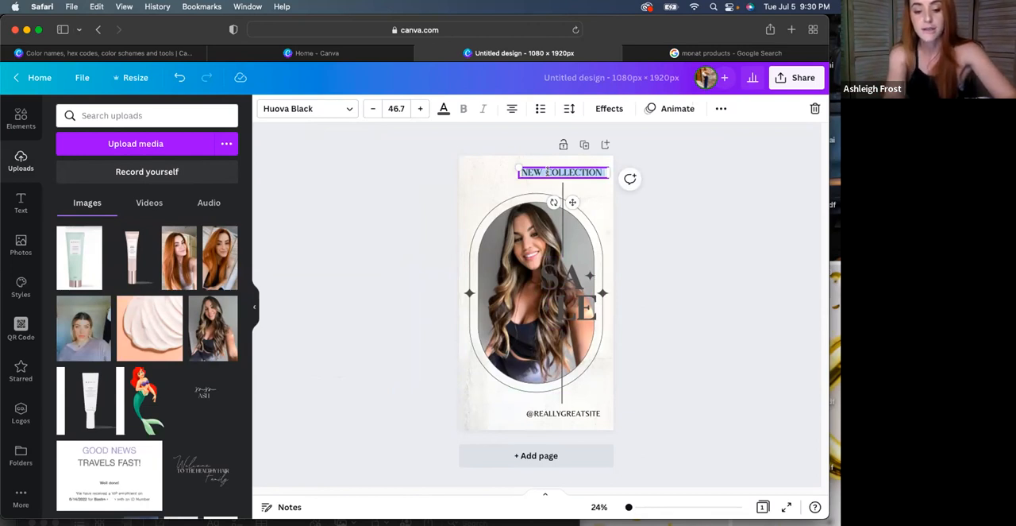
pyautogui.write('FLASH S')
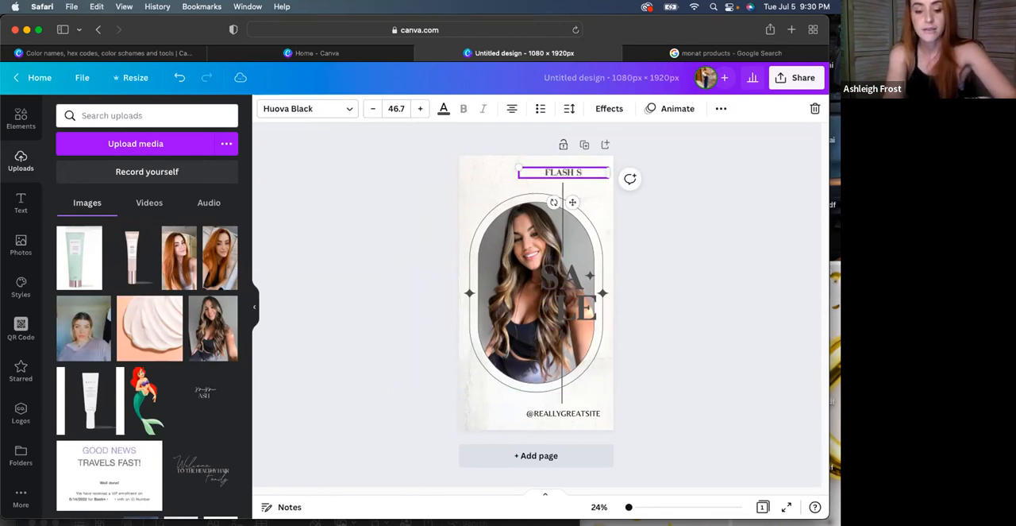
pyautogui.write('ALE!')
# Replace the large "SA" lettering with "30%" and widen its text box to about 594 px so it fits on one line
pyautogui.doubleClick(568, 277)
pyautogui.write('50%')
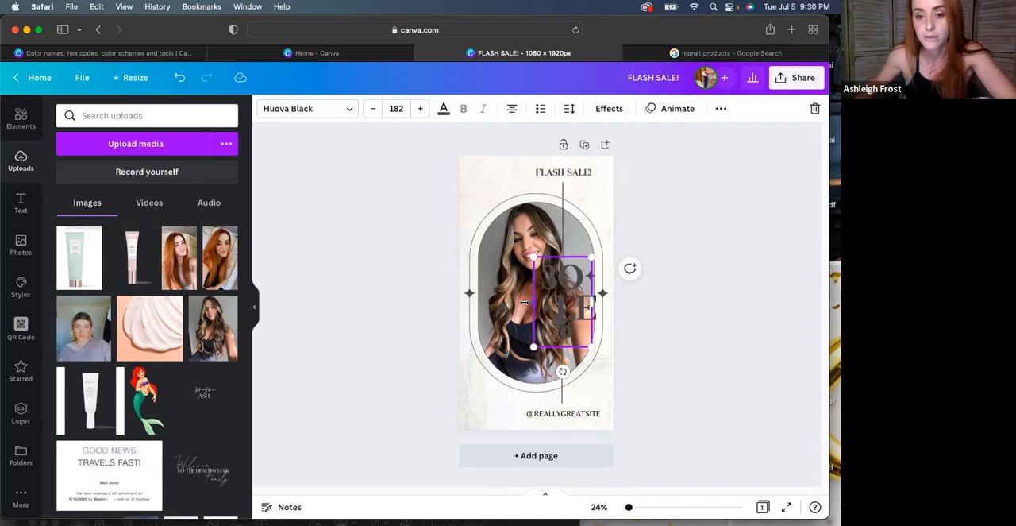
pyautogui.doubleClick(529, 302)
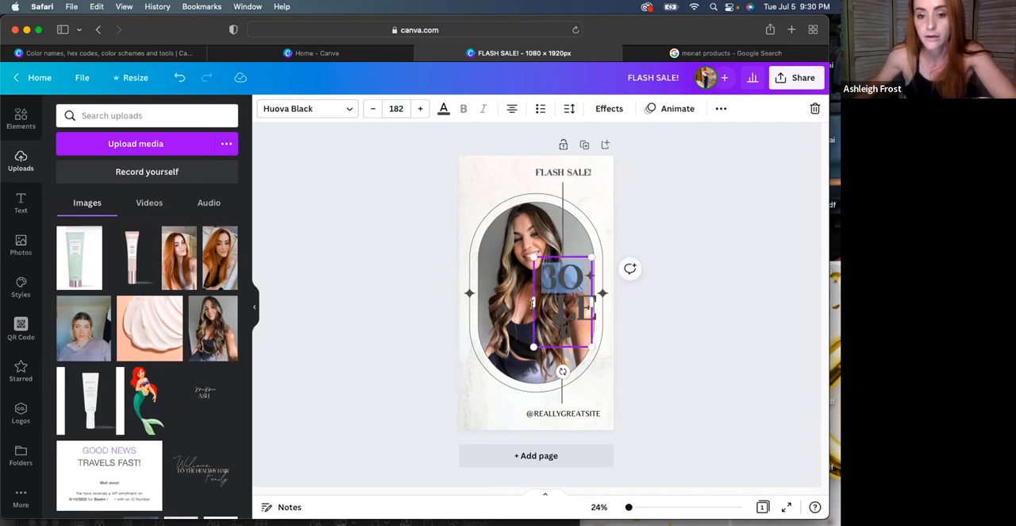
pyautogui.moveTo(529, 299); pyautogui.dragTo(515, 291)
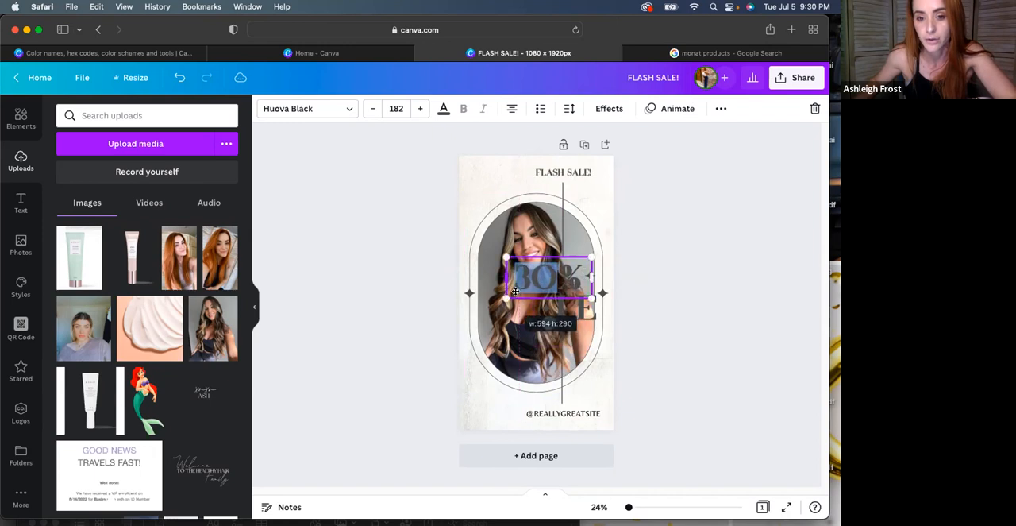
# Replace the large "LE" lettering with "OFF!" and widen its text box to about 685 px so it fits on one line
pyautogui.doubleClick(573, 308)
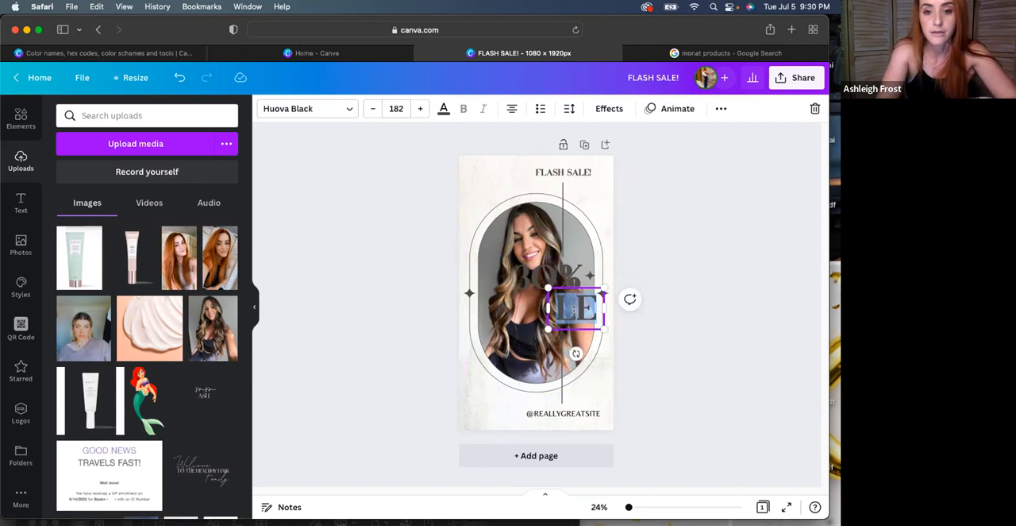
pyautogui.write('OFF!')
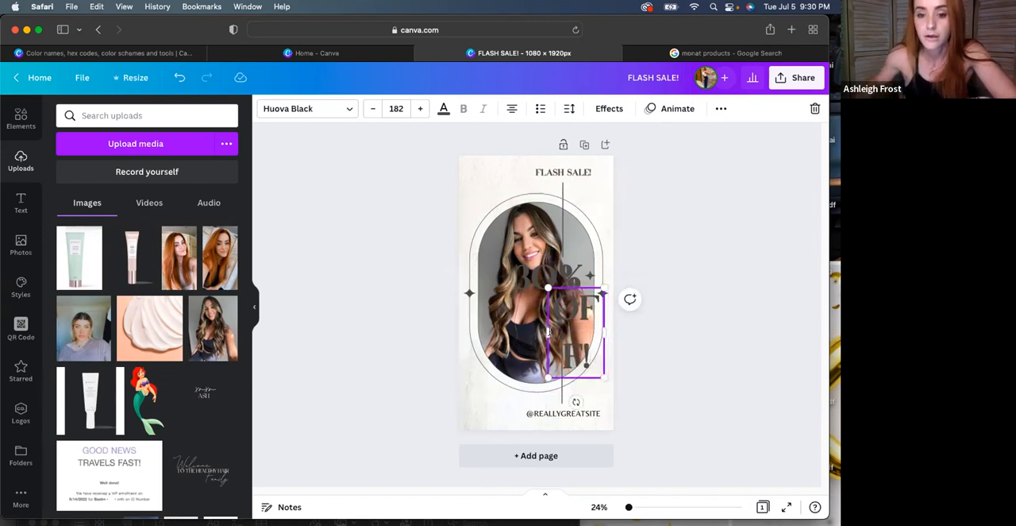
pyautogui.moveTo(540, 329); pyautogui.dragTo(506, 321)
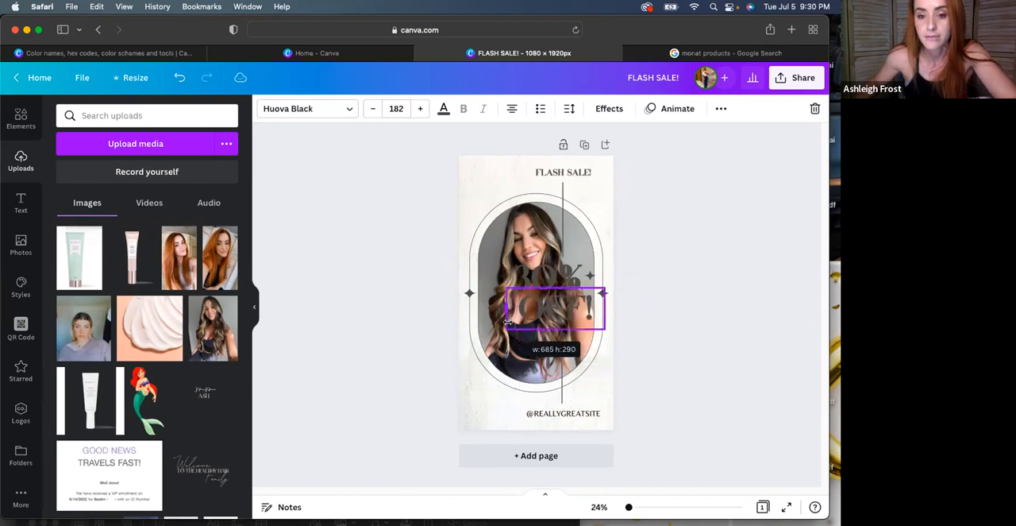
# Move the upper vertical line to the page's top-left corner, shorten it to end above the photo frame, and delete the lower line
pyautogui.moveTo(562, 225); pyautogui.dragTo(499, 200)
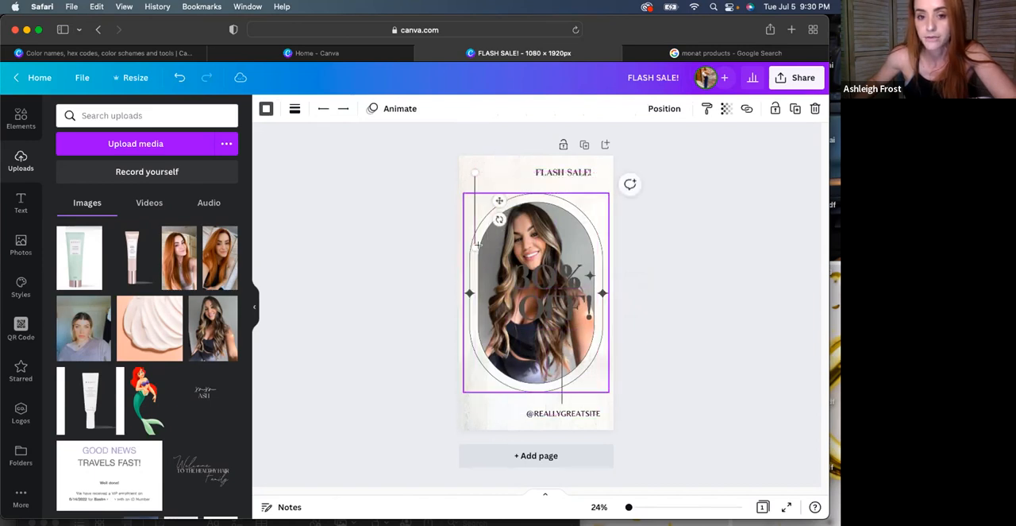
pyautogui.moveTo(475, 247); pyautogui.dragTo(477, 192)
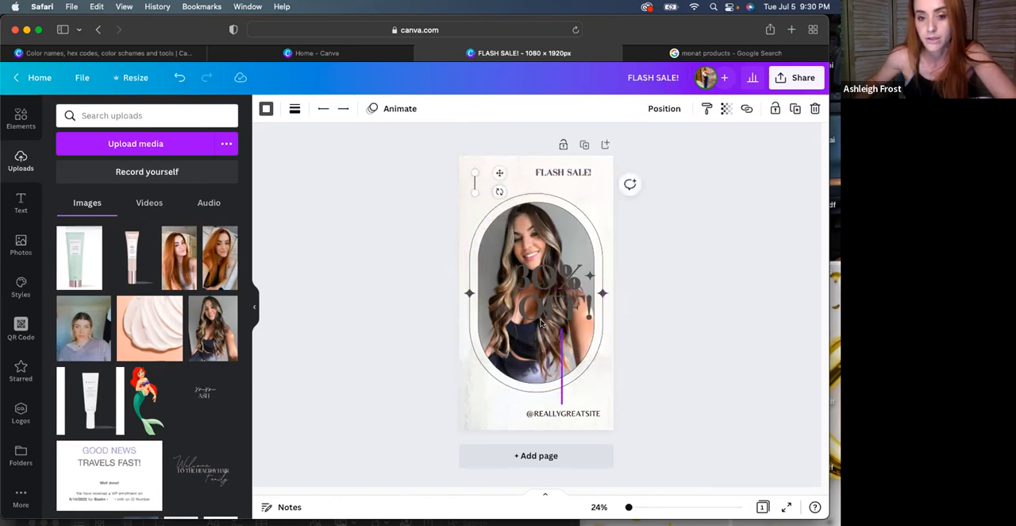
pyautogui.click(563, 365)
pyautogui.press('BackSpace')
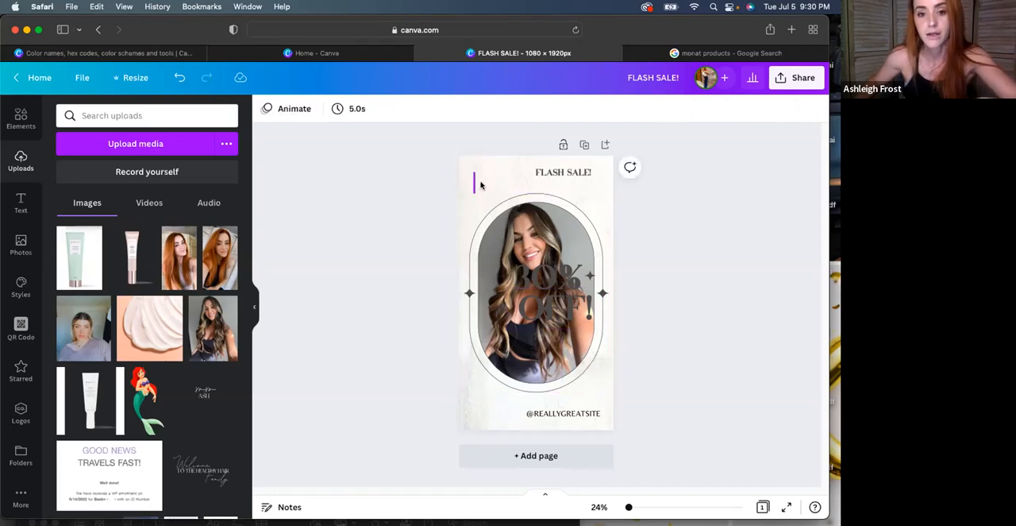
pyautogui.click(475, 187)
pyautogui.press('super+d')
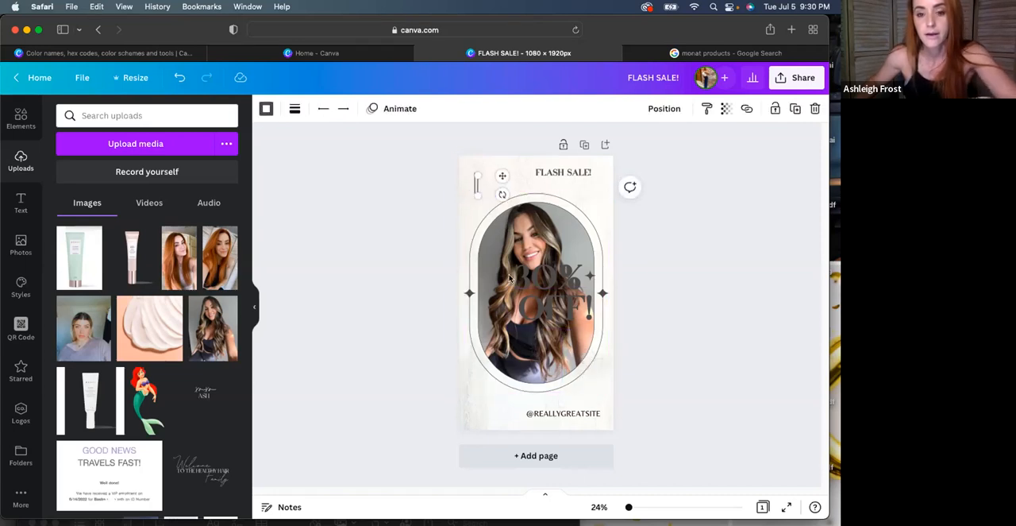
pyautogui.moveTo(477, 184); pyautogui.dragTo(600, 390)
pyautogui.click(476, 181)
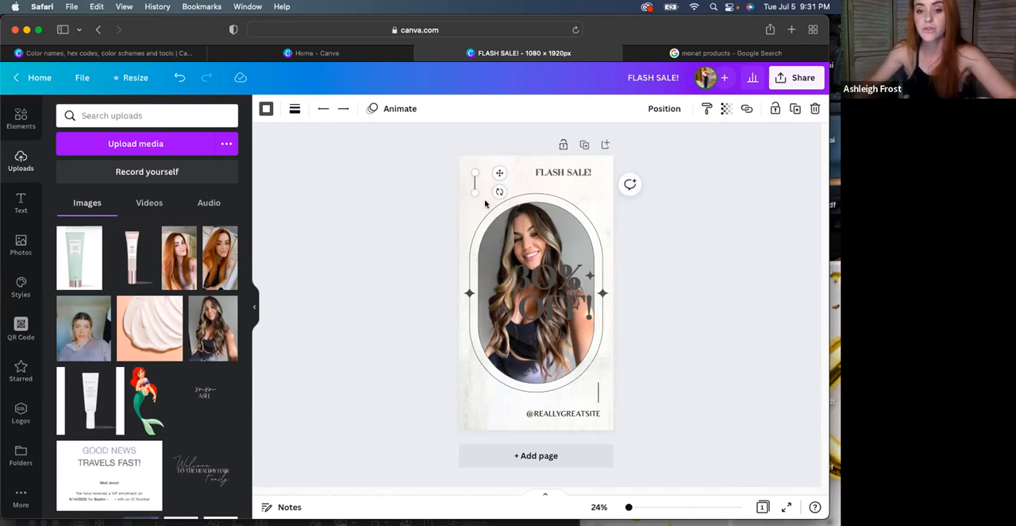
# Move the "30%" and "OFF!" texts together down into the lower part of the photo, centred below the woman's face
pyautogui.click(528, 314)
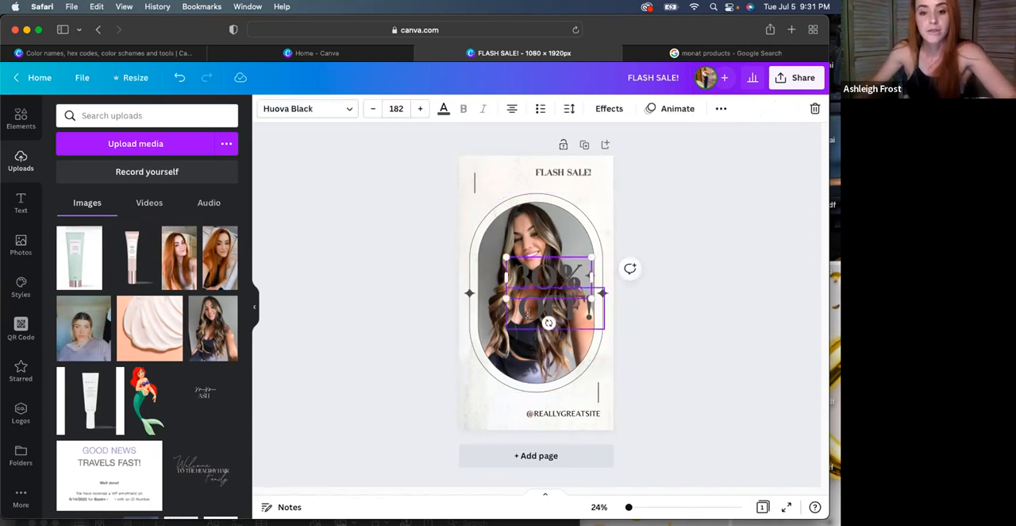
pyautogui.keyDown('shift'); pyautogui.click(527, 313); pyautogui.keyUp('shift')
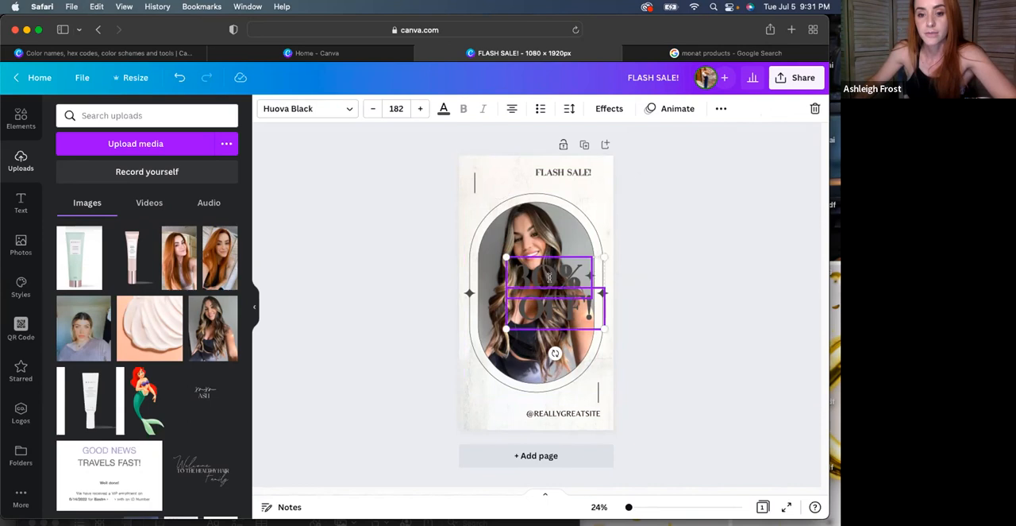
pyautogui.moveTo(547, 280); pyautogui.dragTo(528, 315)
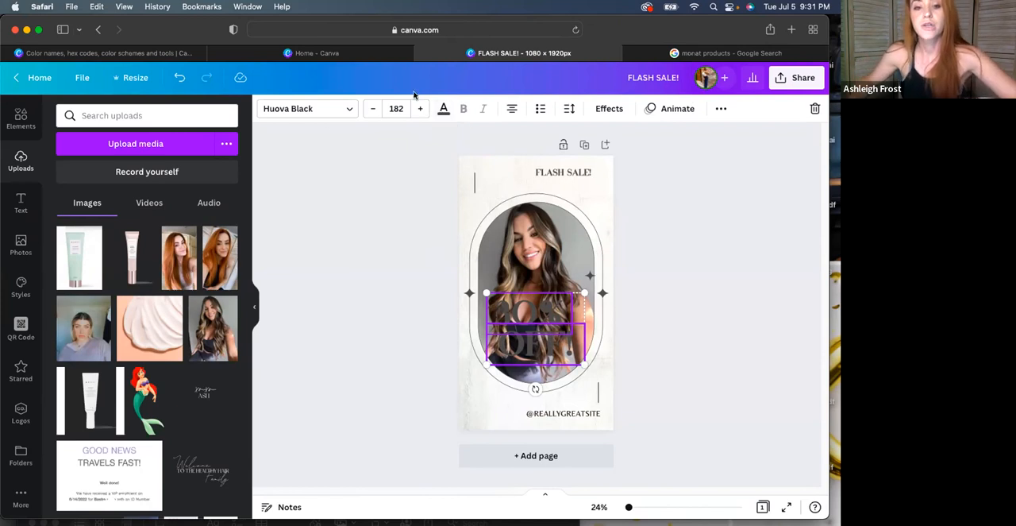
# Add a square shape, stretch it into a band about as wide as the photo frame, and place it behind the "30% OFF!" text
pyautogui.click(20, 117)
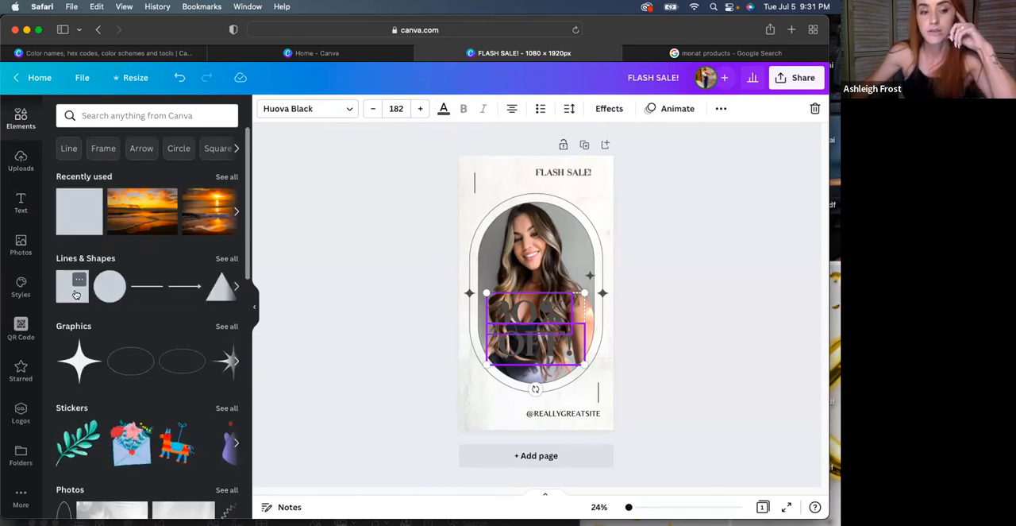
pyautogui.click(75, 294)
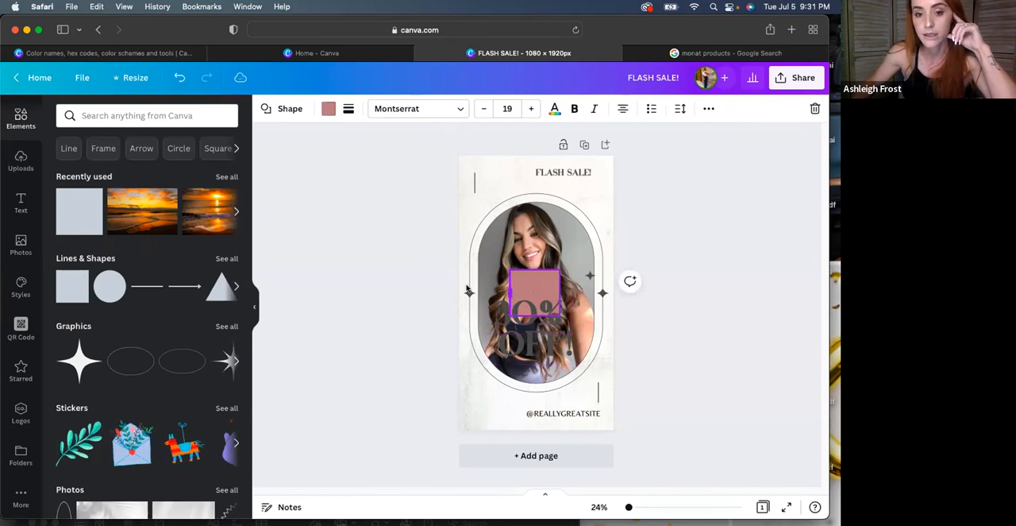
pyautogui.moveTo(509, 292); pyautogui.dragTo(467, 289)
pyautogui.moveTo(560, 293); pyautogui.dragTo(603, 301)
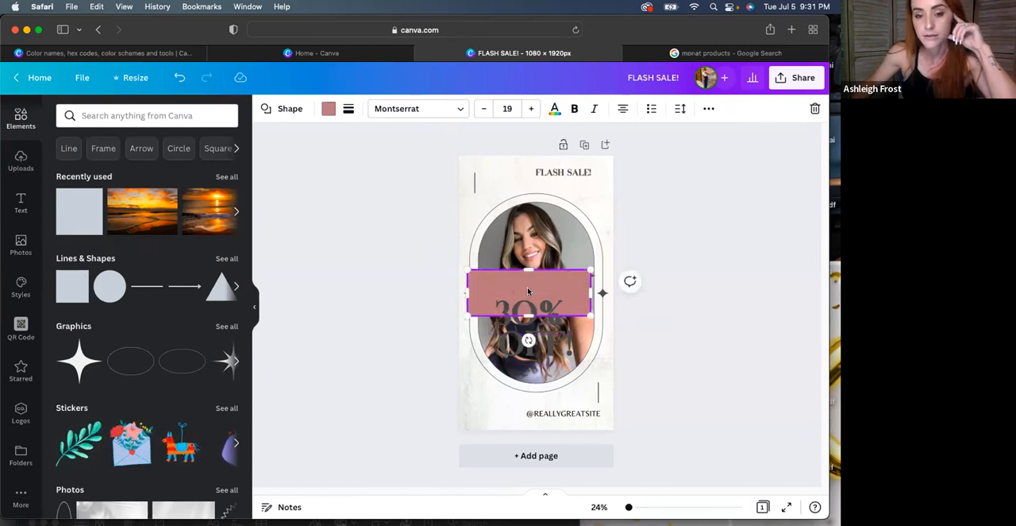
pyautogui.moveTo(532, 284); pyautogui.dragTo(543, 326)
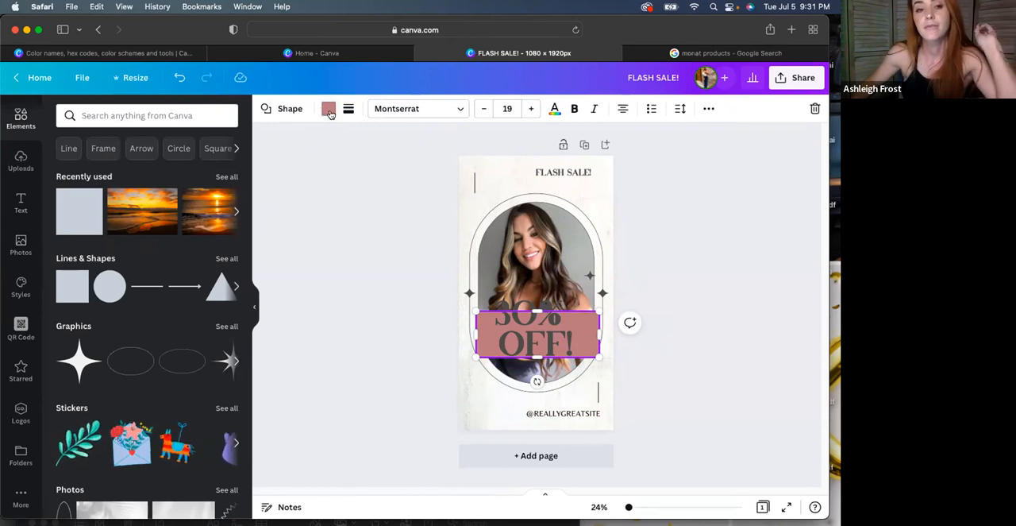
# Recolour the band behind the discount text with an off-white from the background photo's colours
pyautogui.click(330, 112)
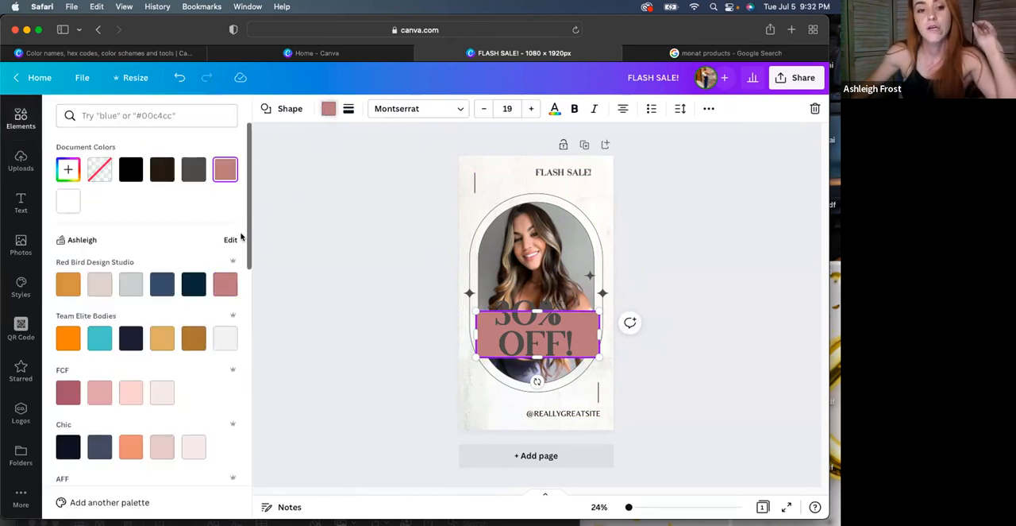
pyautogui.moveTo(244, 235); pyautogui.dragTo(249, 476)
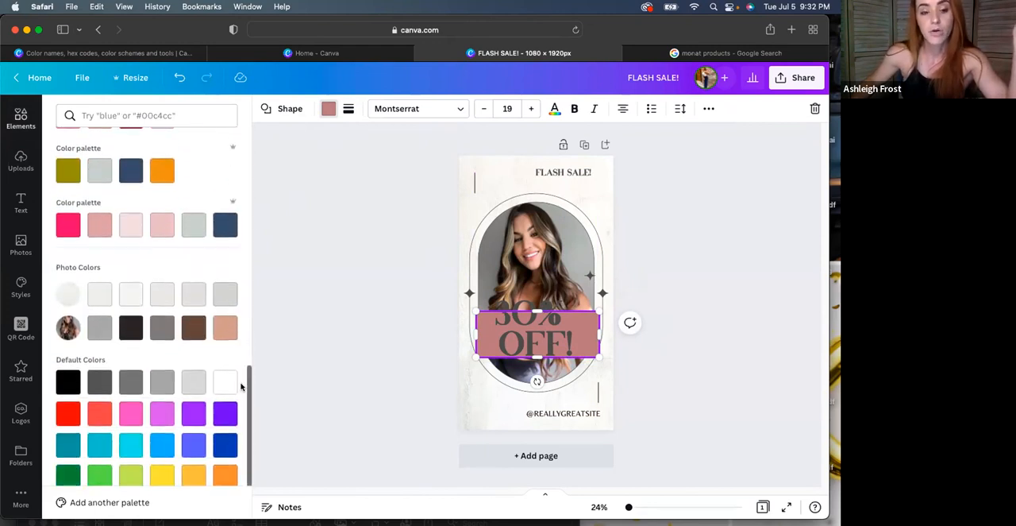
pyautogui.moveTo(249, 395); pyautogui.dragTo(248, 404)
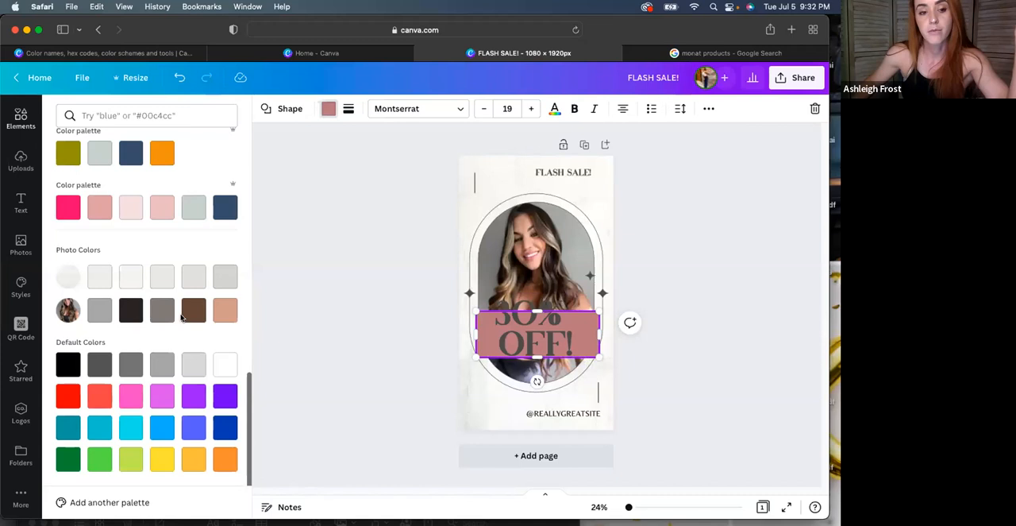
pyautogui.click(131, 276)
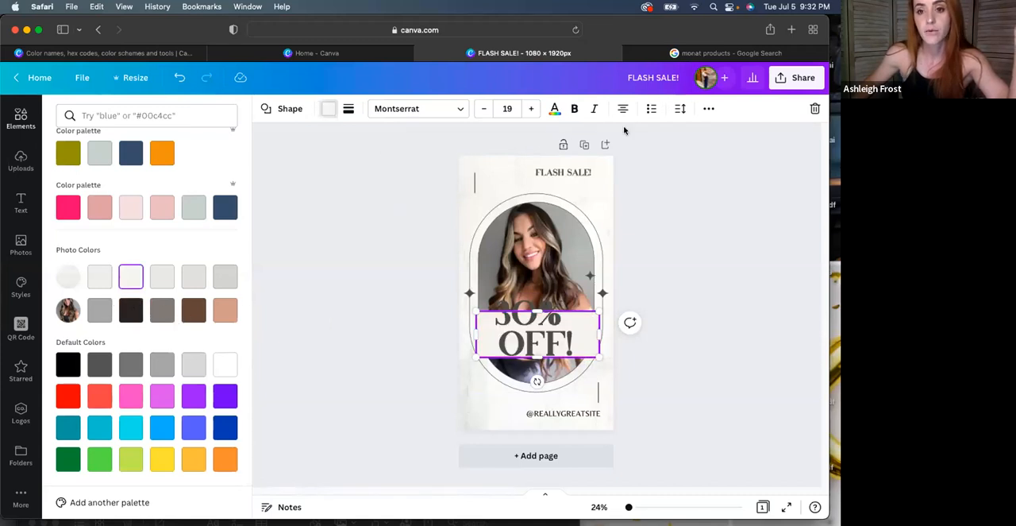
# Apply the Rise text animation to the "30%" text
pyautogui.click(709, 107)
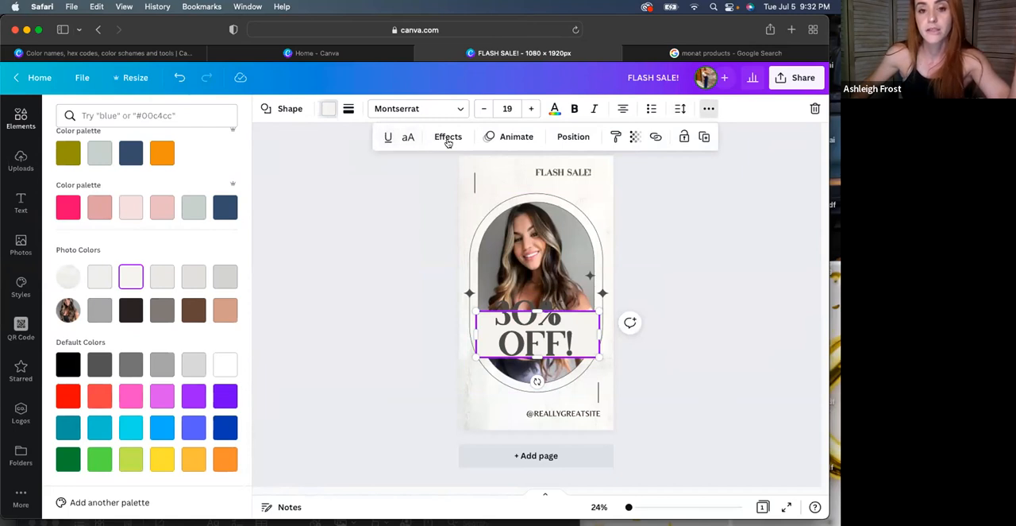
pyautogui.click(517, 137)
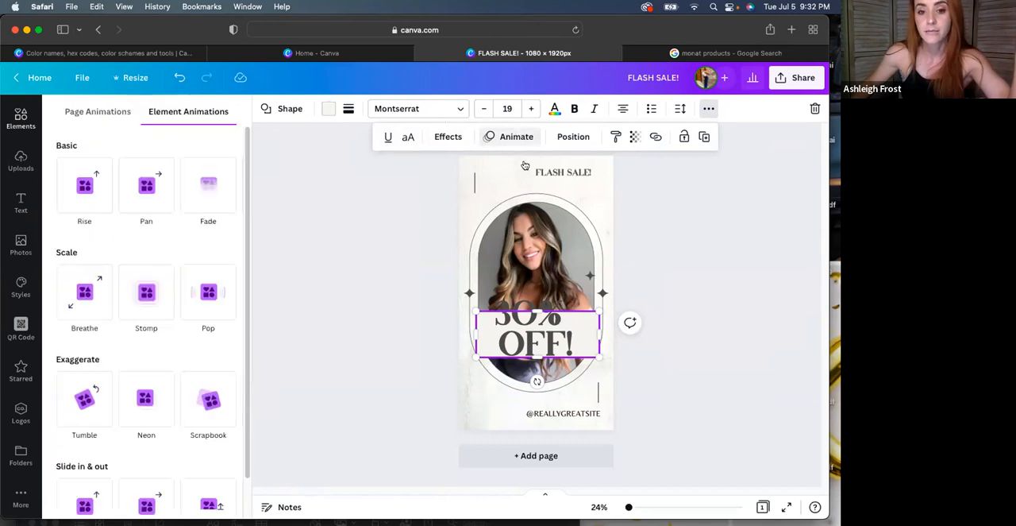
pyautogui.click(524, 310)
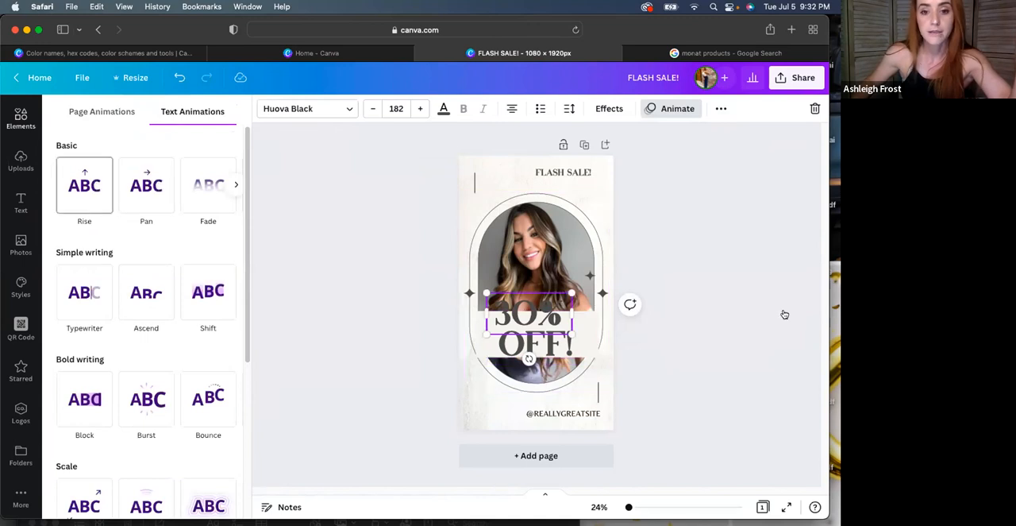
pyautogui.click(85, 186)
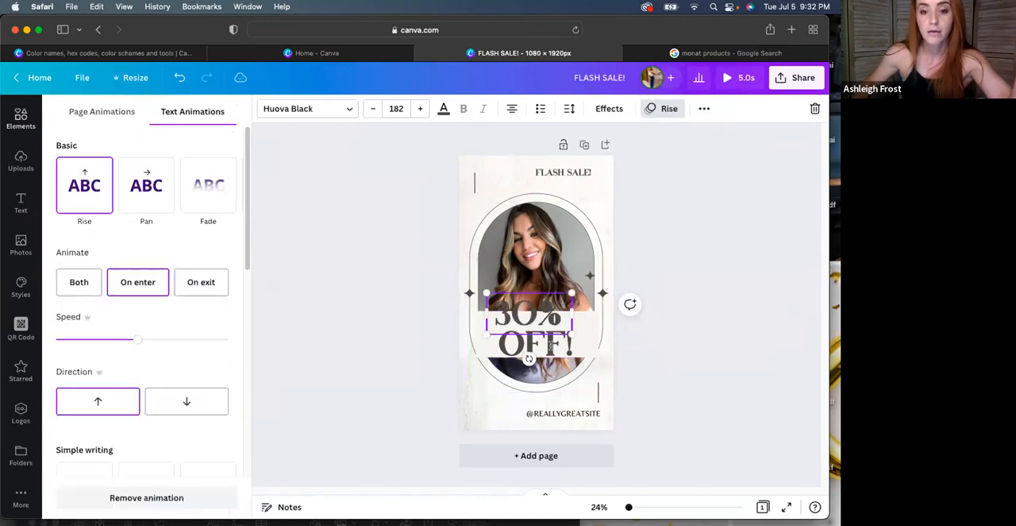
# Apply the Fade text animation to the "OFF!" text and preview the animated design
pyautogui.click(536, 344)
pyautogui.click(208, 186)
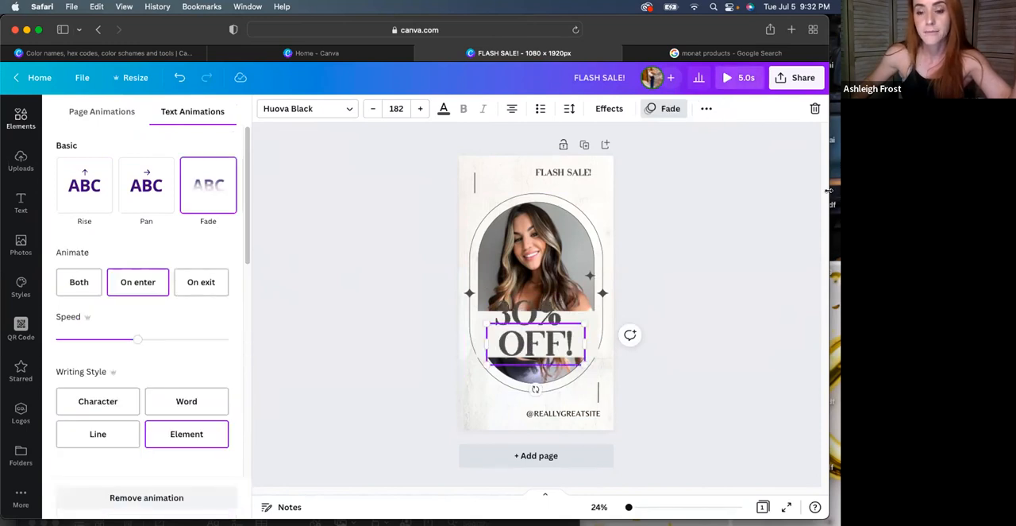
pyautogui.click(743, 79)
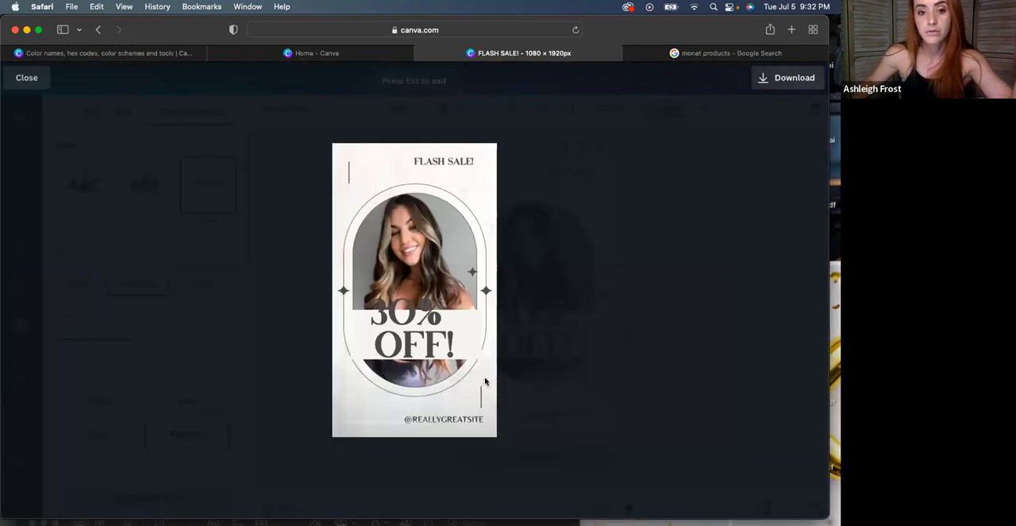
pyautogui.press('Escape')
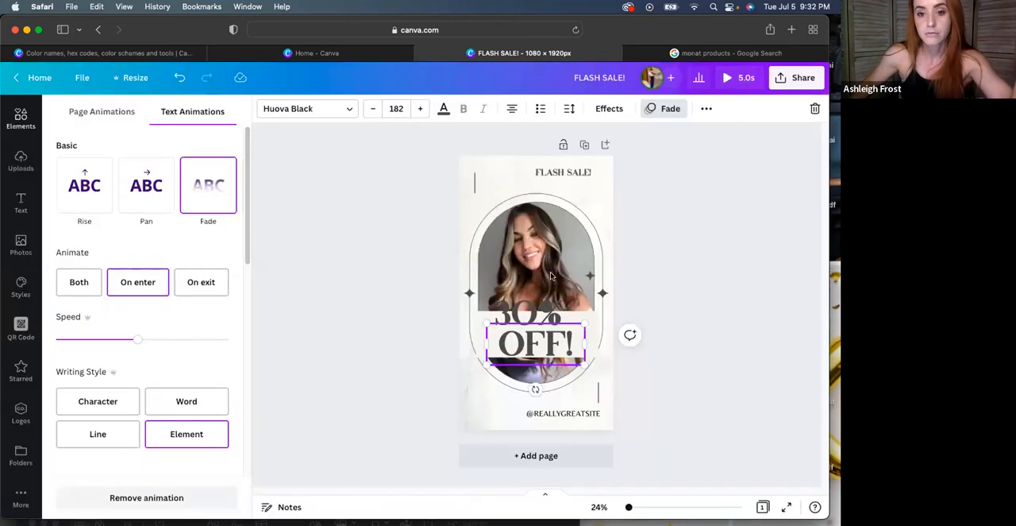
# Slow down the Rise animation on the "30%" text to well below its medium speed
pyautogui.click(540, 316)
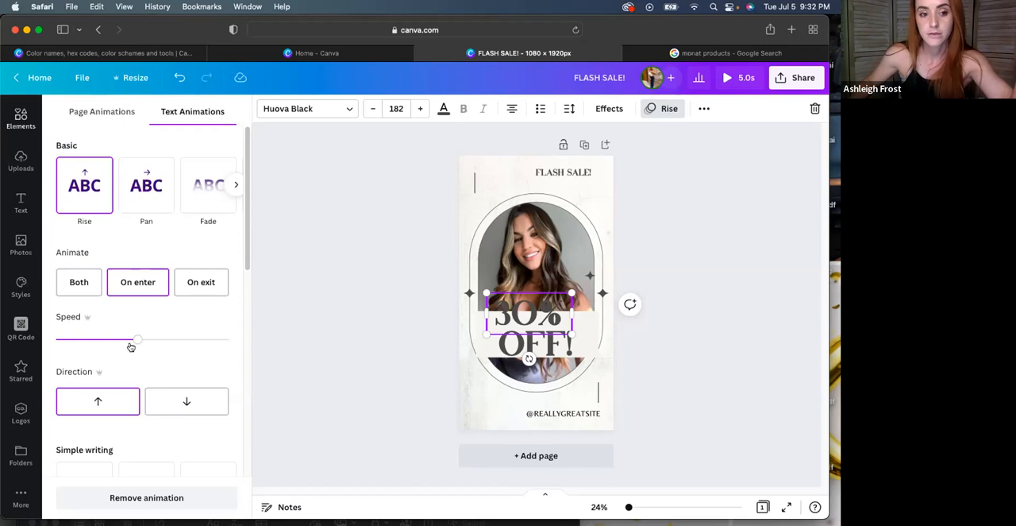
pyautogui.moveTo(135, 341); pyautogui.dragTo(80, 340)
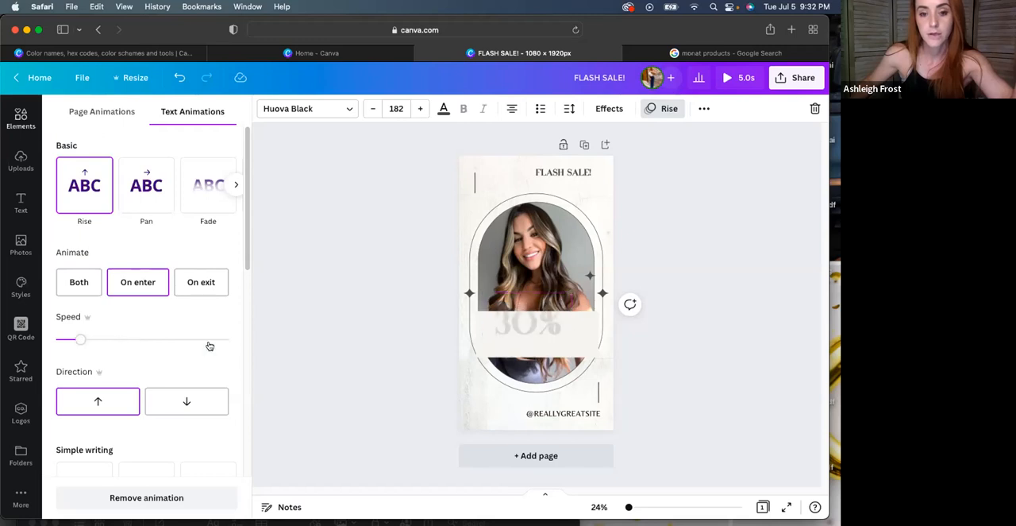
# Preview the animated story and undo the text animations applied to "30%" and "OFF!"
pyautogui.click(739, 78)
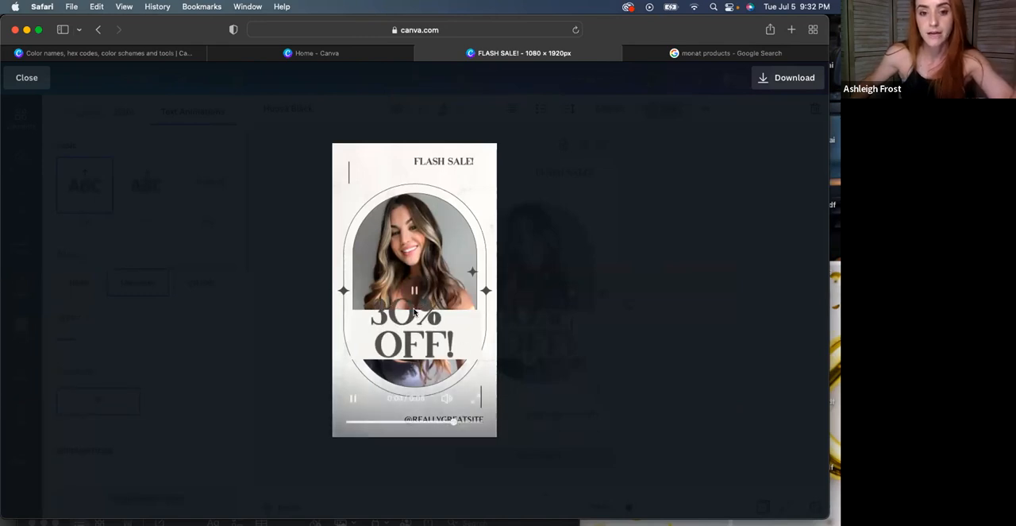
pyautogui.click(32, 84)
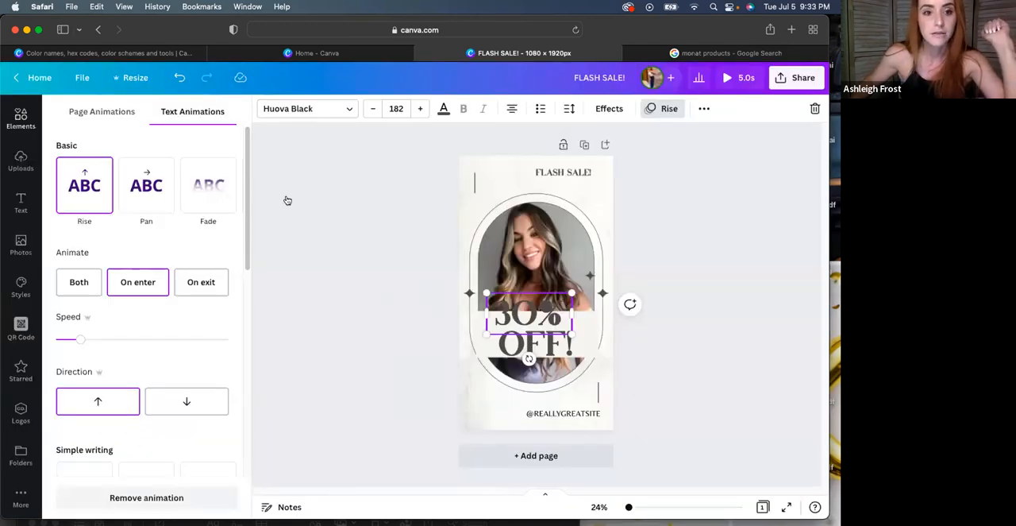
pyautogui.click(180, 78)
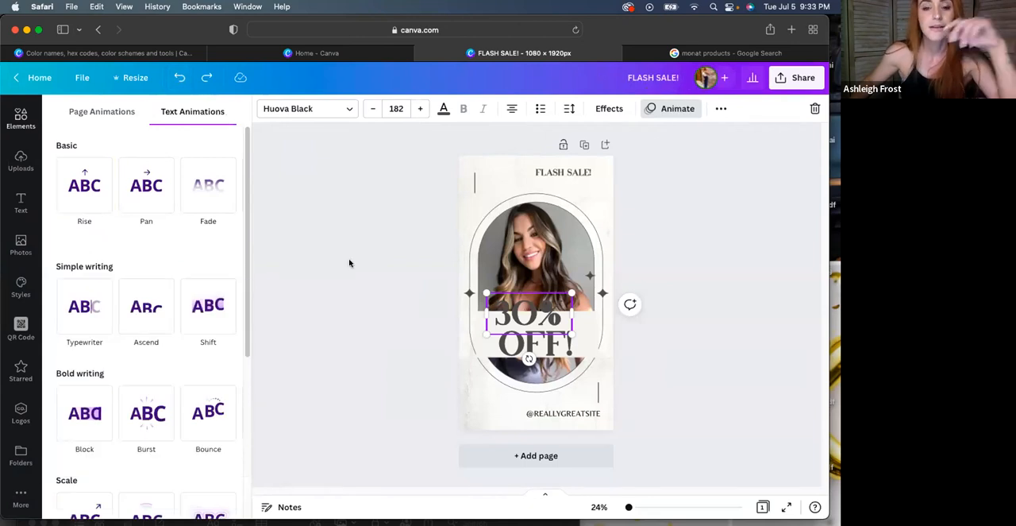
# Set the transparency of the off-white band behind the discount text to 80
pyautogui.click(594, 319)
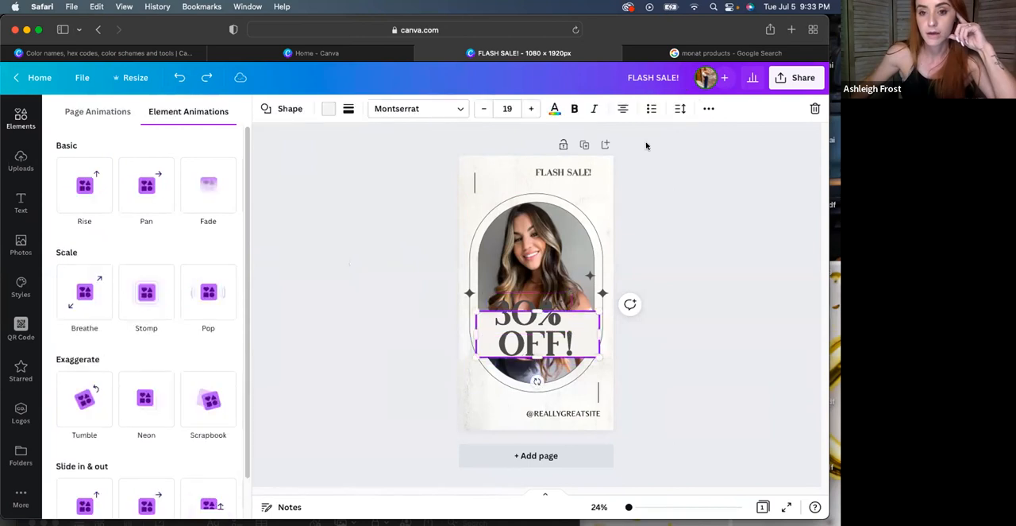
pyautogui.click(706, 110)
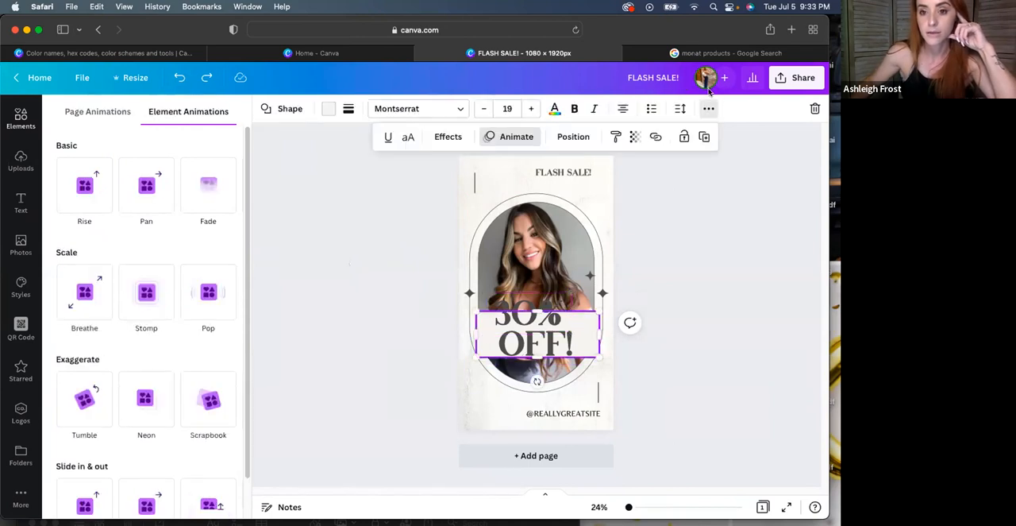
pyautogui.click(635, 137)
pyautogui.click(620, 166)
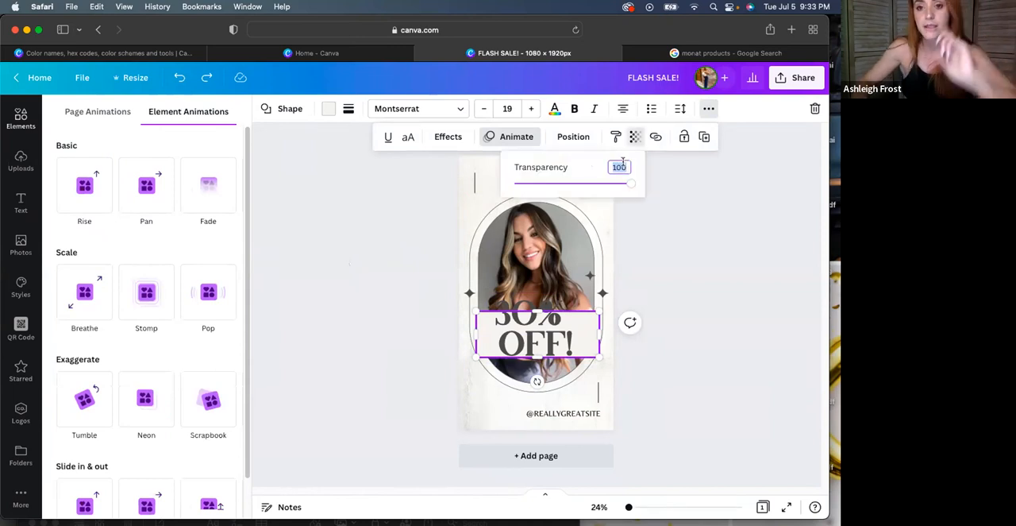
pyautogui.write('80')
pyautogui.press('Return')
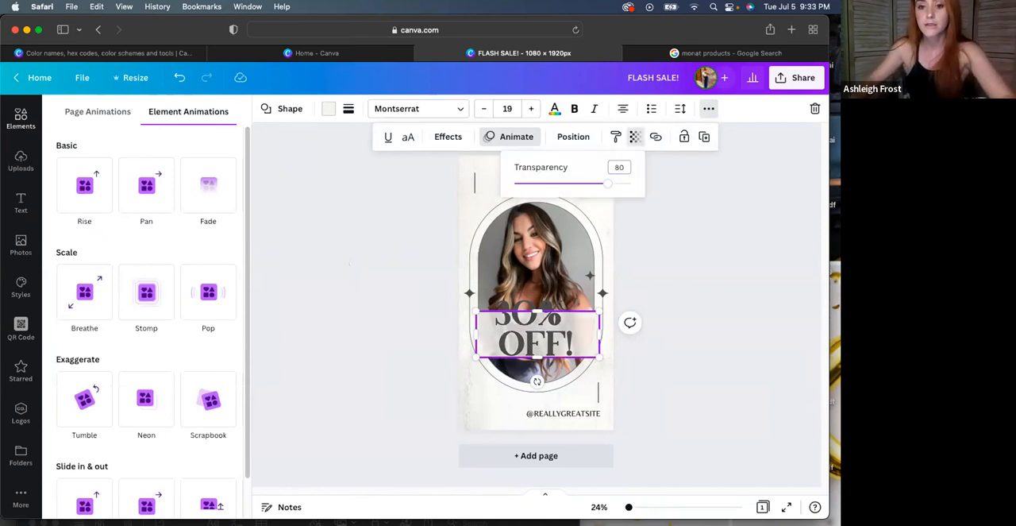
pyautogui.click(679, 313)
# Recolour the band behind the discount text black using the document colours
pyautogui.click(575, 326)
pyautogui.click(575, 326)
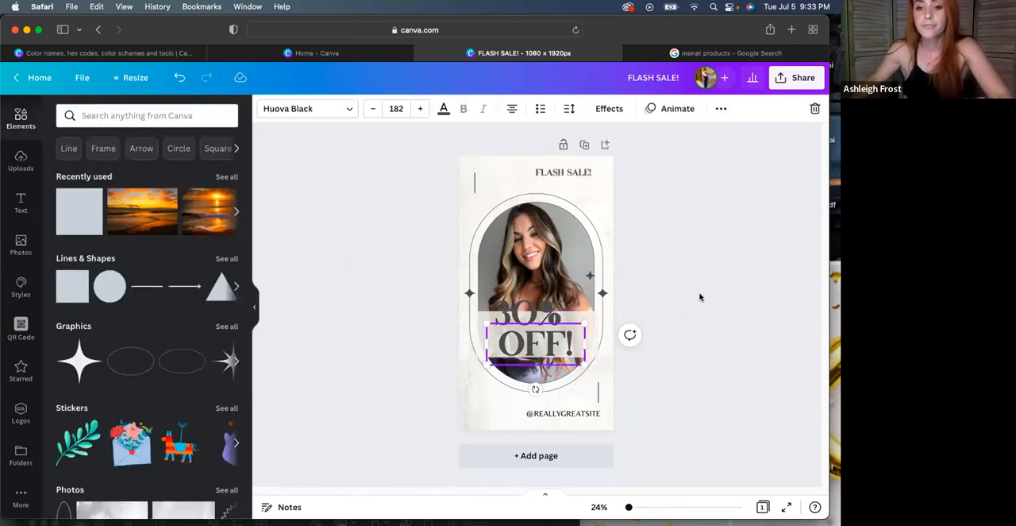
pyautogui.click(591, 322)
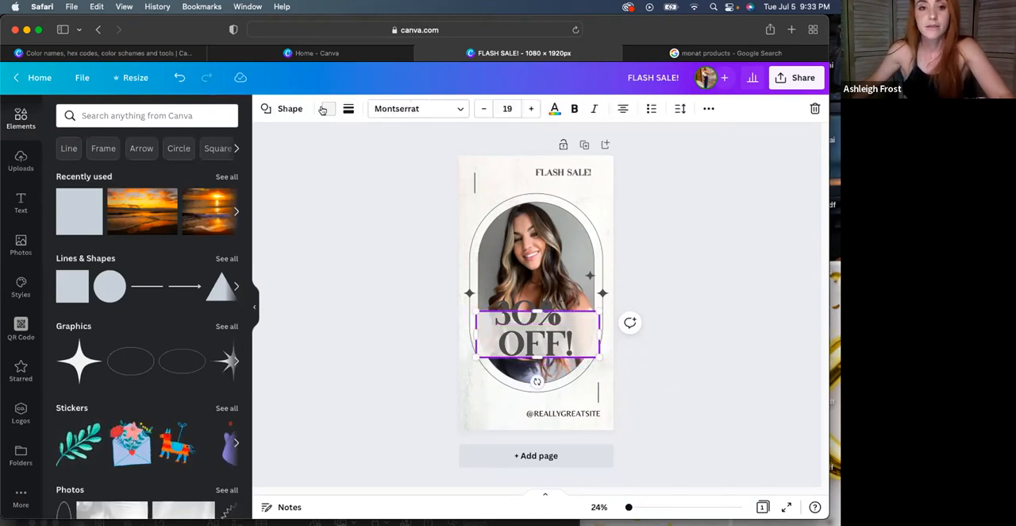
pyautogui.click(135, 172)
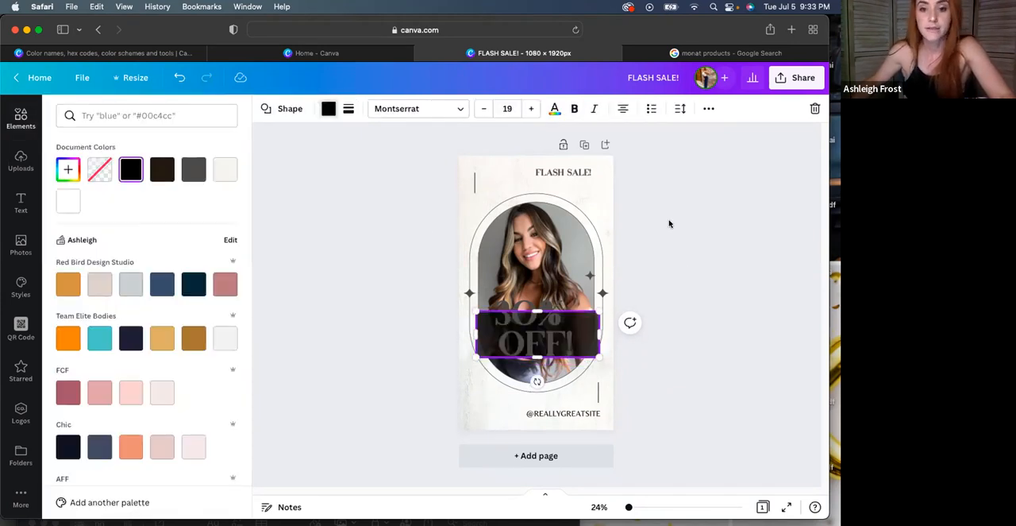
# Move "OFF!" up within the black band and scale both discount texts down together to font size 128
pyautogui.click(585, 323)
pyautogui.click(567, 330)
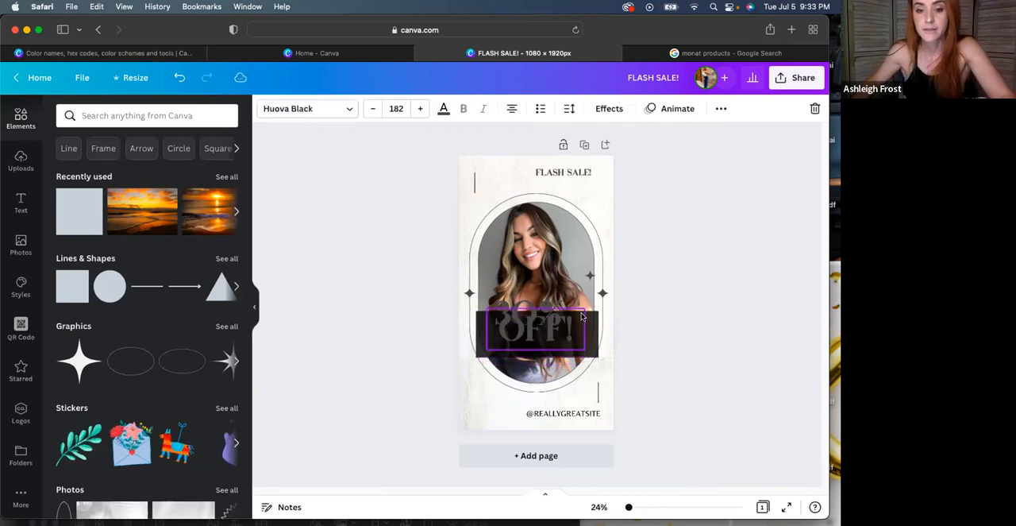
pyautogui.moveTo(554, 335); pyautogui.dragTo(555, 341)
pyautogui.keyDown('shift'); pyautogui.click(492, 300); pyautogui.keyUp('shift')
pyautogui.moveTo(492, 299); pyautogui.dragTo(522, 318)
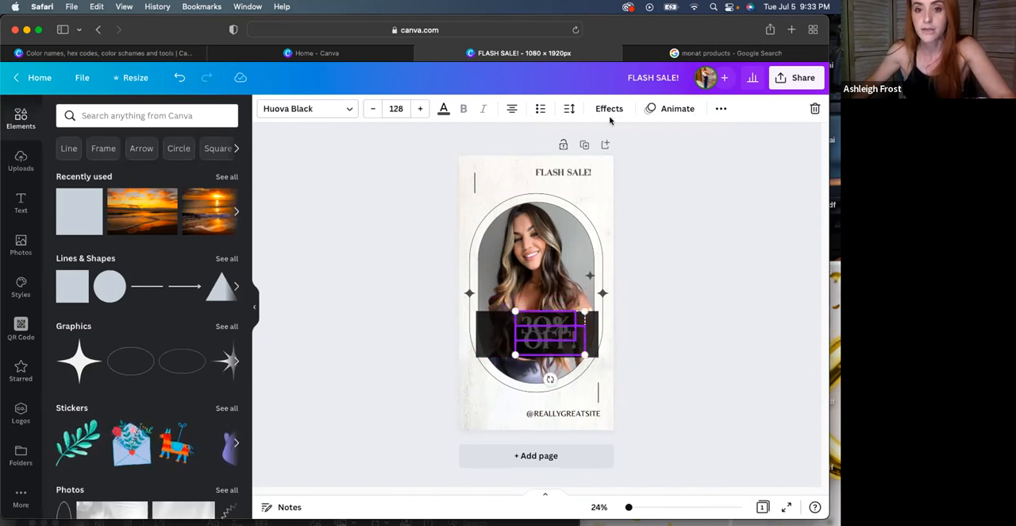
# Align the "30%" and "OFF!" texts on their shared horizontal centre, and try a middle alignment before undoing it
pyautogui.click(718, 109)
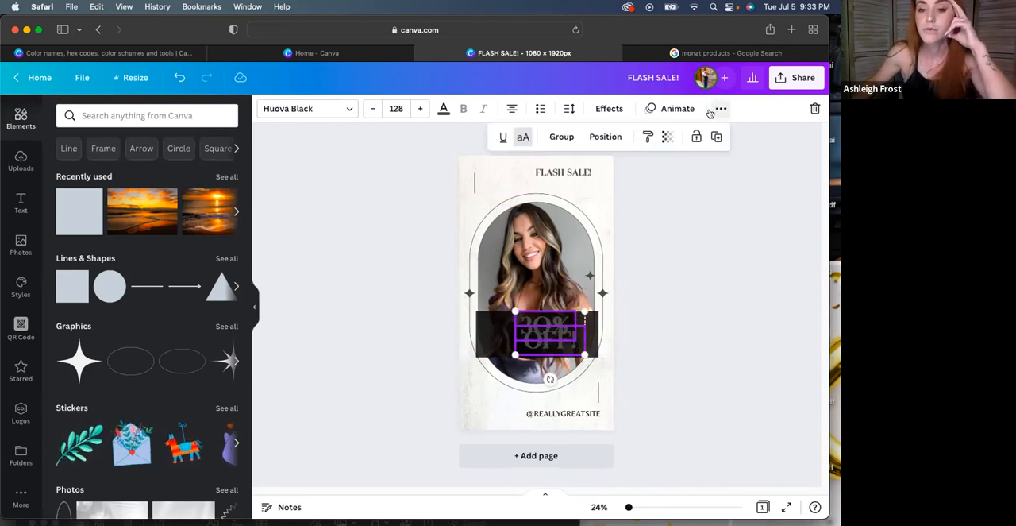
pyautogui.click(606, 138)
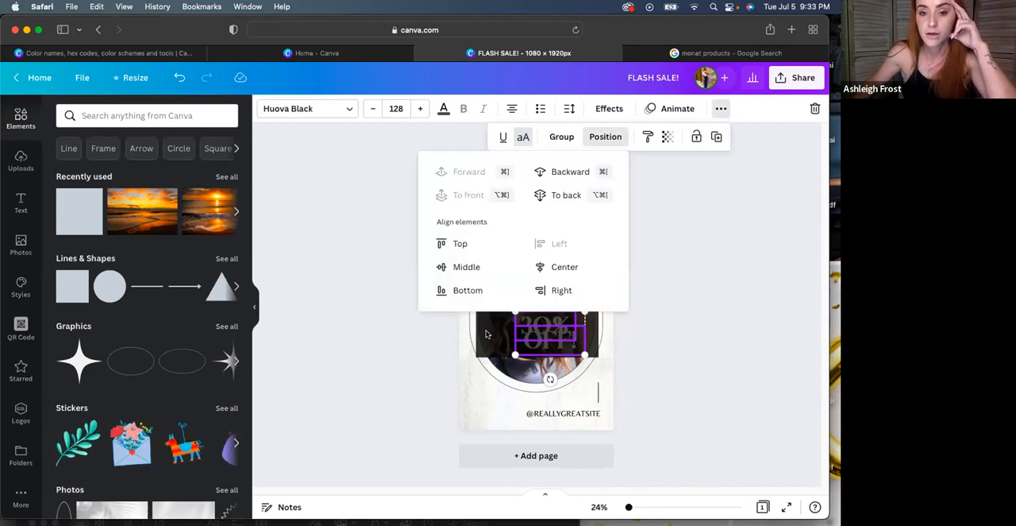
pyautogui.click(555, 270)
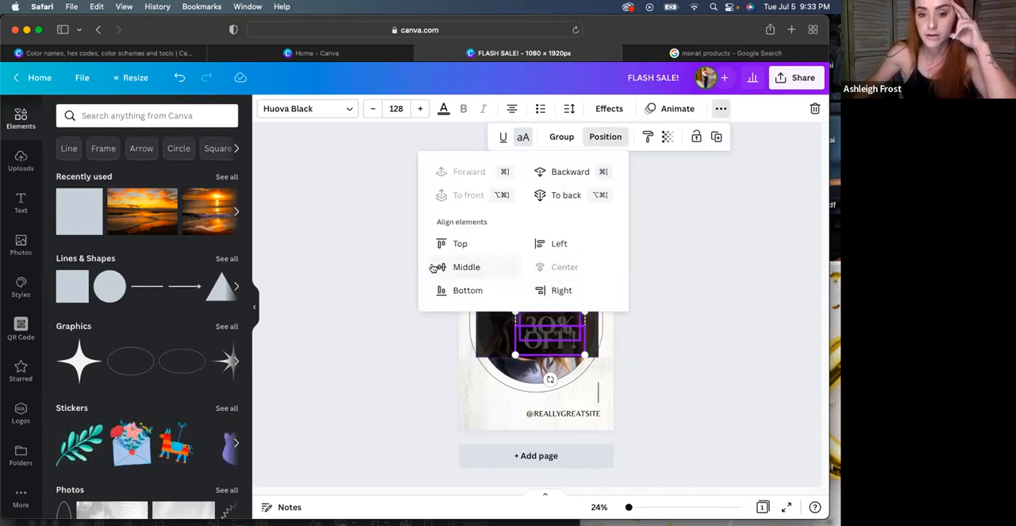
pyautogui.click(464, 269)
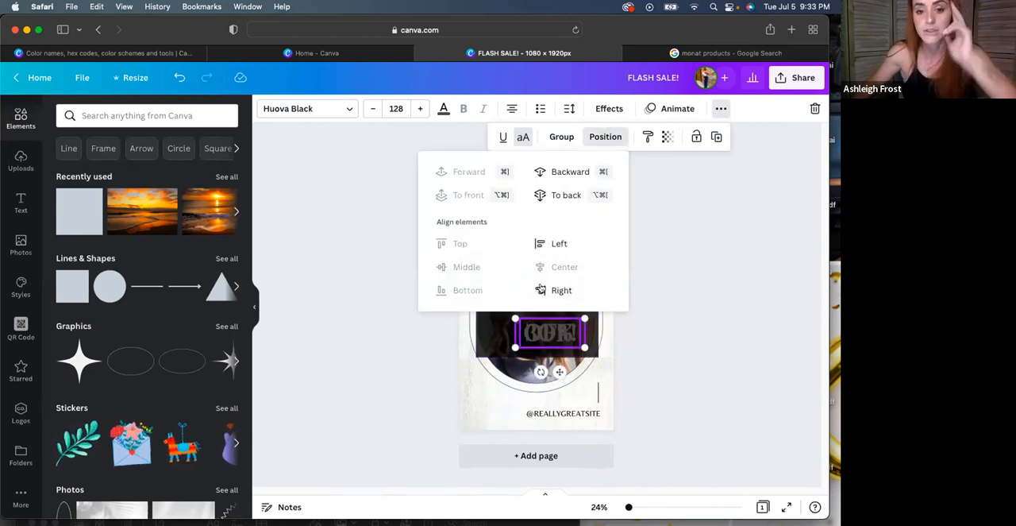
pyautogui.click(689, 253)
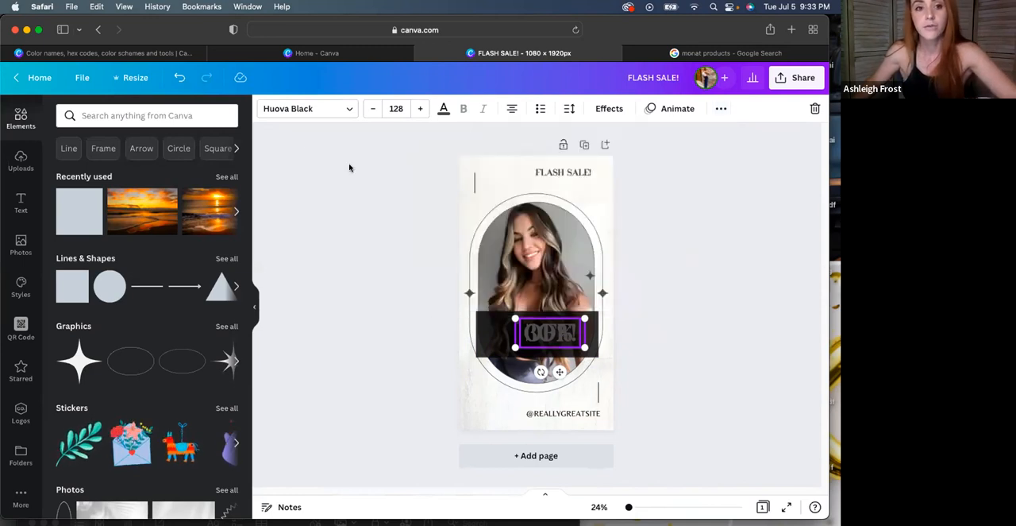
pyautogui.click(181, 78)
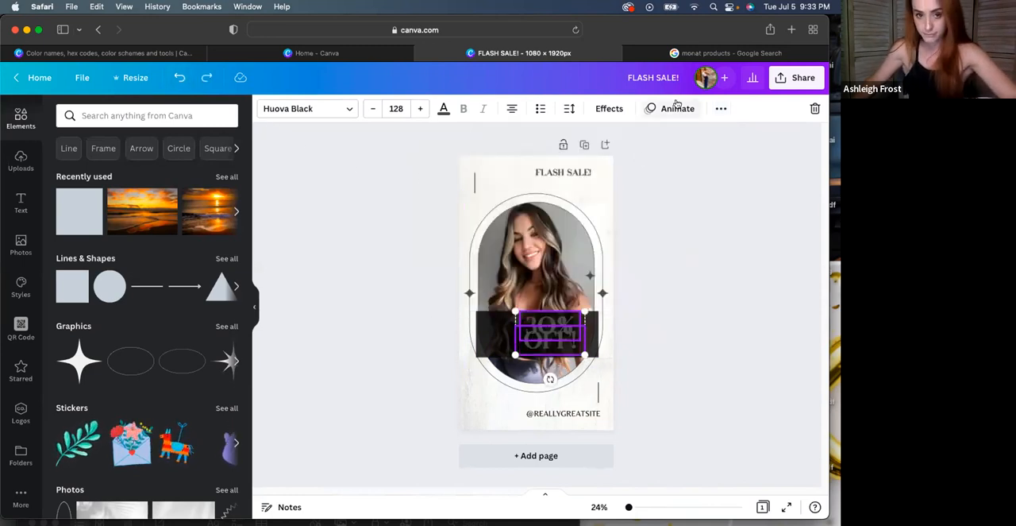
# Recolour the "30%" and "OFF!" texts white from the document colours
pyautogui.click(443, 110)
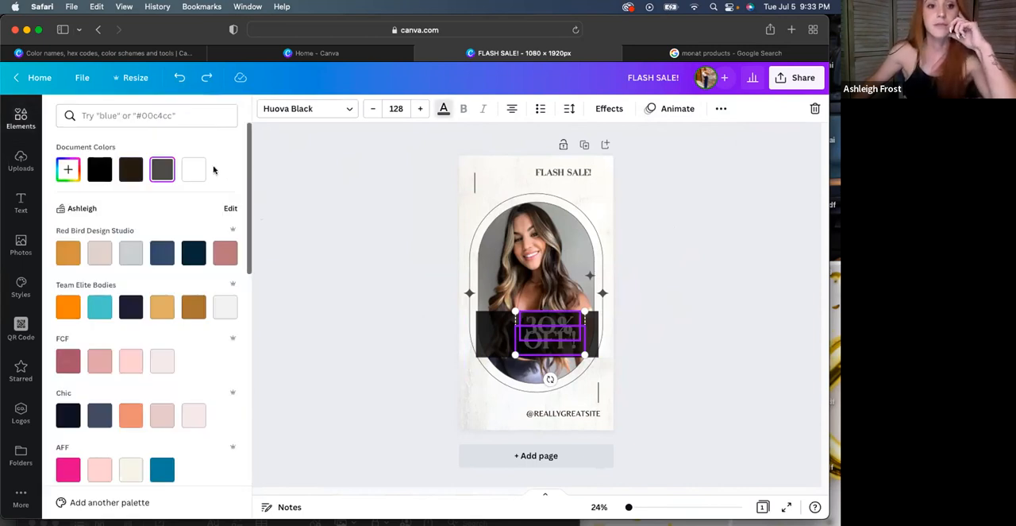
pyautogui.click(193, 169)
pyautogui.click(560, 328)
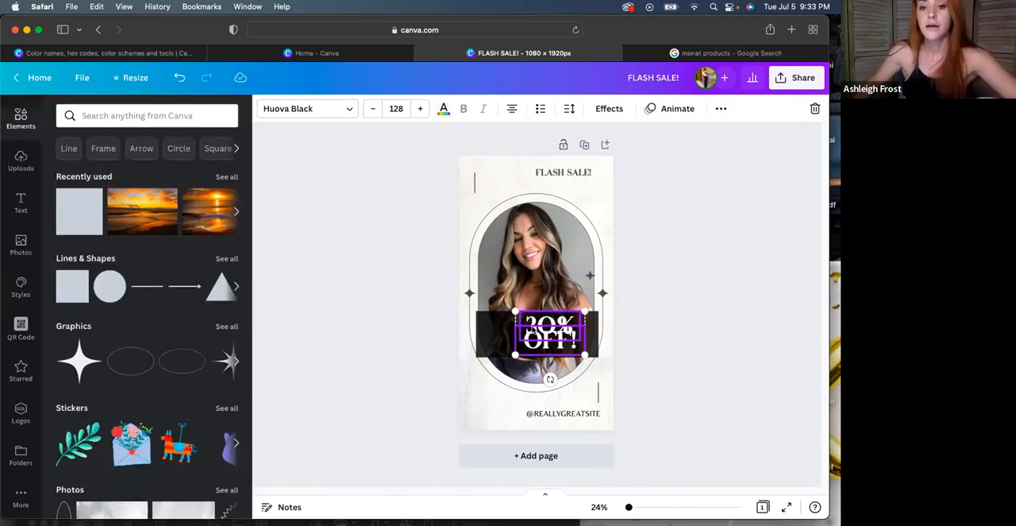
pyautogui.press('Escape')
# Stretch the black band past both side edges of the page so it spans the full width
pyautogui.click(489, 334)
pyautogui.moveTo(475, 334); pyautogui.dragTo(414, 334)
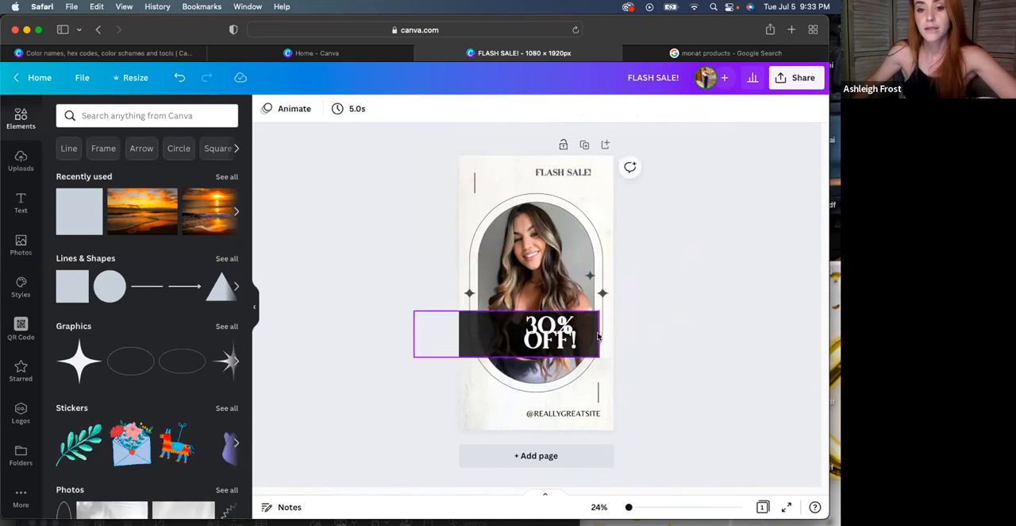
pyautogui.moveTo(602, 334); pyautogui.dragTo(640, 338)
pyautogui.click(667, 273)
# Stagger the discount text by moving "30%" up and to the left and nudging "OFF!" slightly upward
pyautogui.click(544, 333)
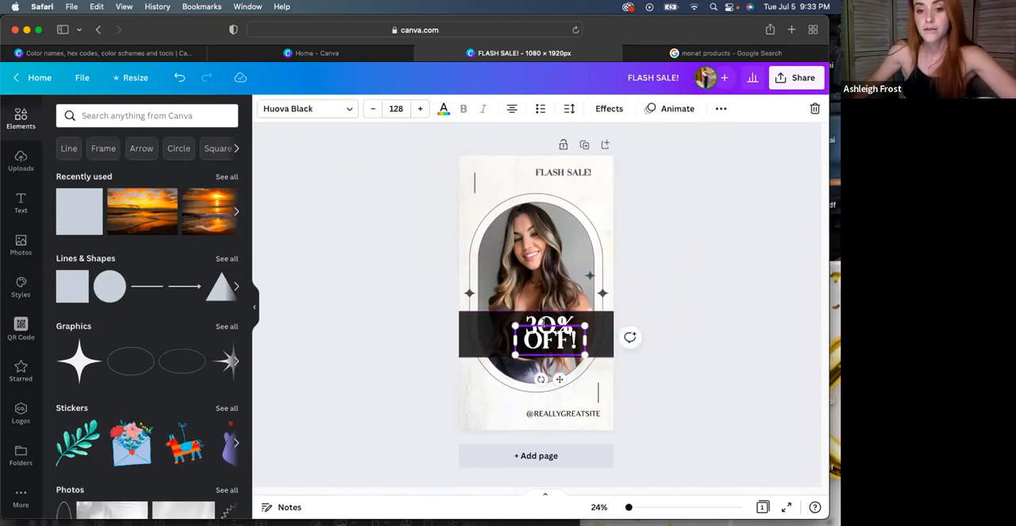
pyautogui.moveTo(537, 316); pyautogui.dragTo(545, 318)
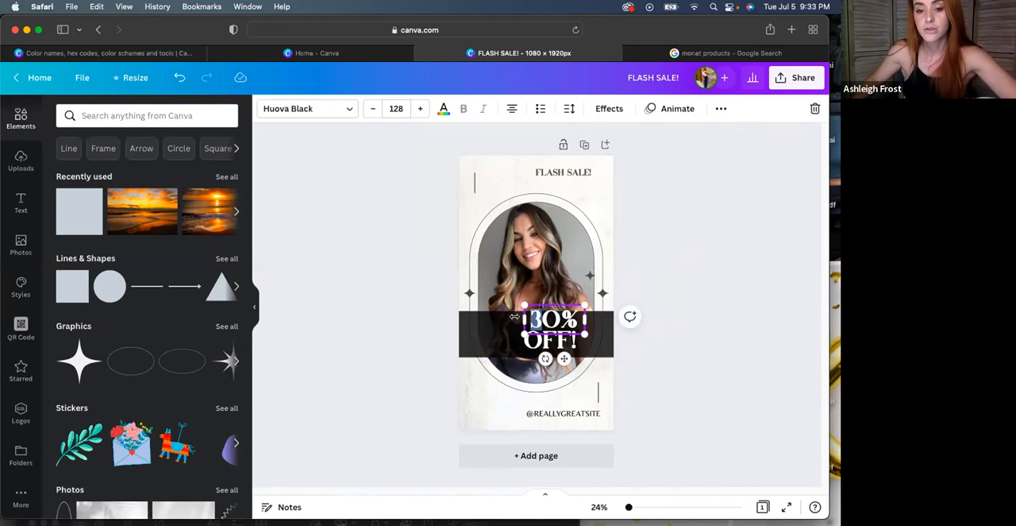
pyautogui.moveTo(563, 358); pyautogui.dragTo(517, 349)
pyautogui.click(541, 350)
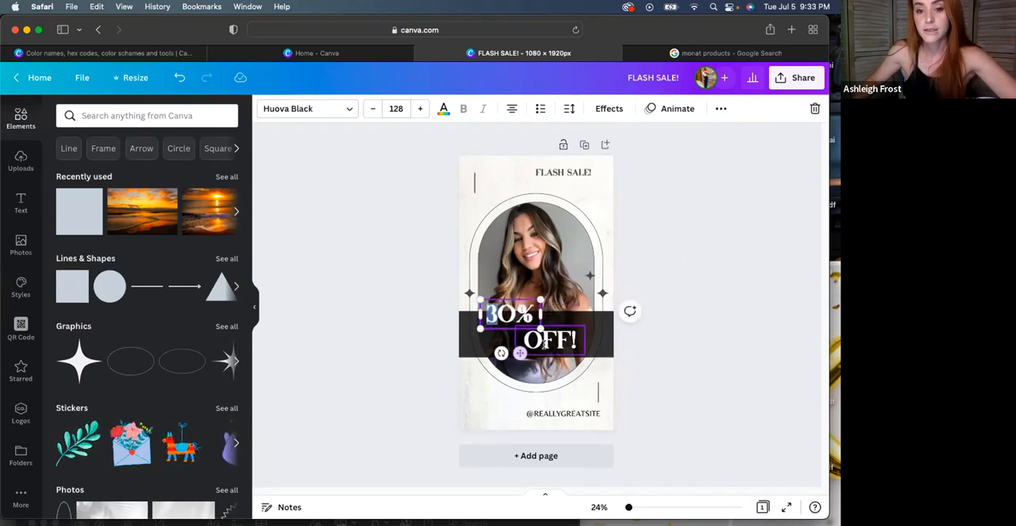
pyautogui.moveTo(560, 374); pyautogui.dragTo(561, 369)
pyautogui.click(591, 423)
pyautogui.click(576, 415)
pyautogui.press('Delete')
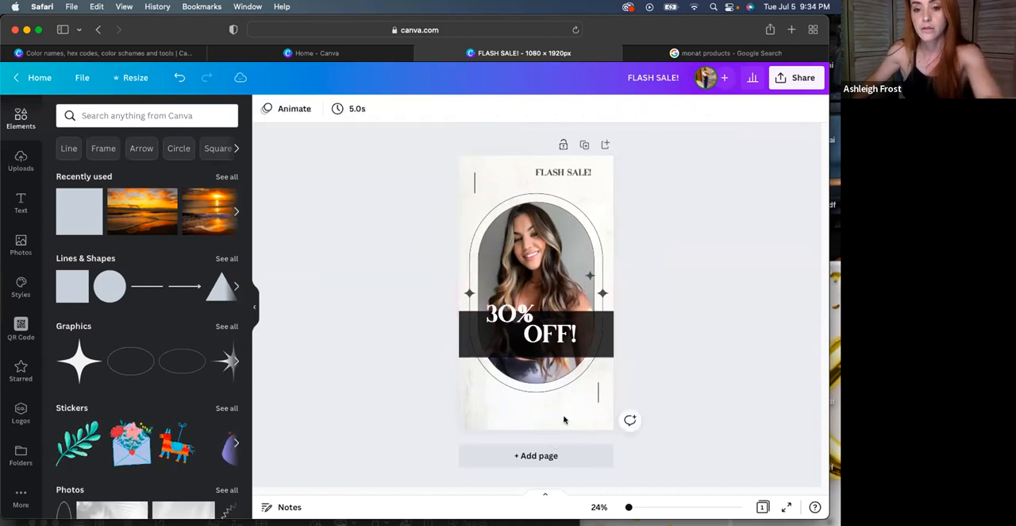
# Enlarge the "FLASH SALE!" heading by four font-size increments
pyautogui.click(546, 172)
pyautogui.click(417, 112)
pyautogui.click(417, 112)
pyautogui.click(416, 112)
pyautogui.click(417, 112)
pyautogui.click(468, 199)
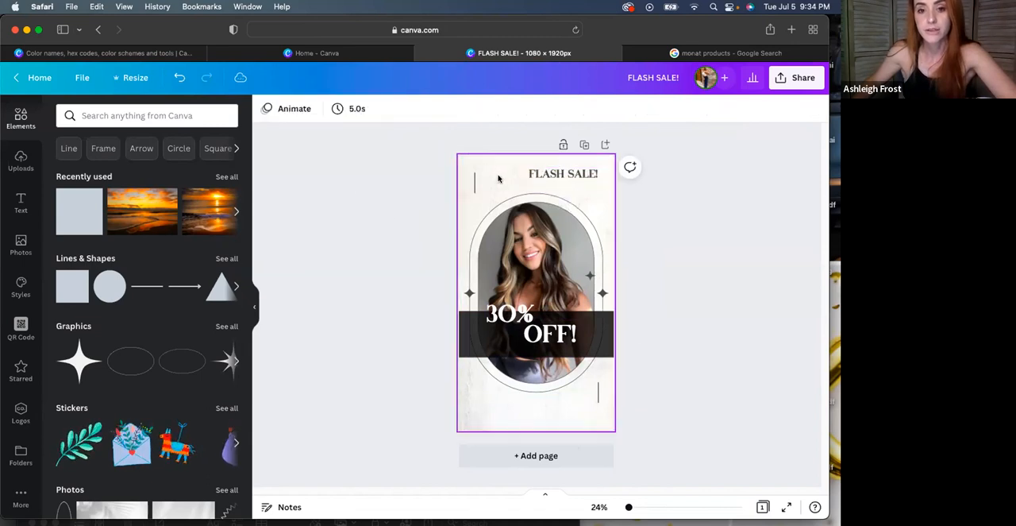
# Try the Summer filter on the background image, browse the other image effects and undo the filter
pyautogui.click(325, 110)
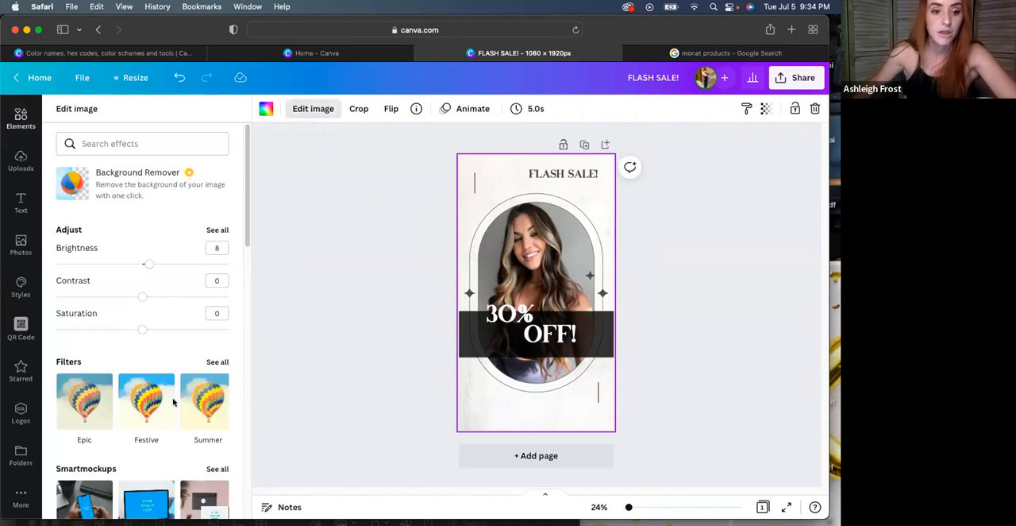
pyautogui.click(219, 374)
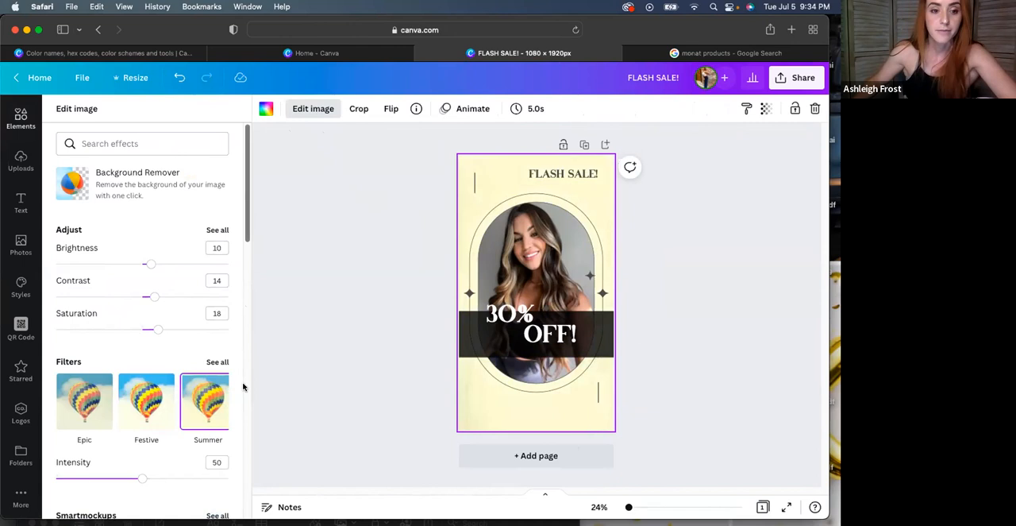
pyautogui.scroll(-10, 243, 386)
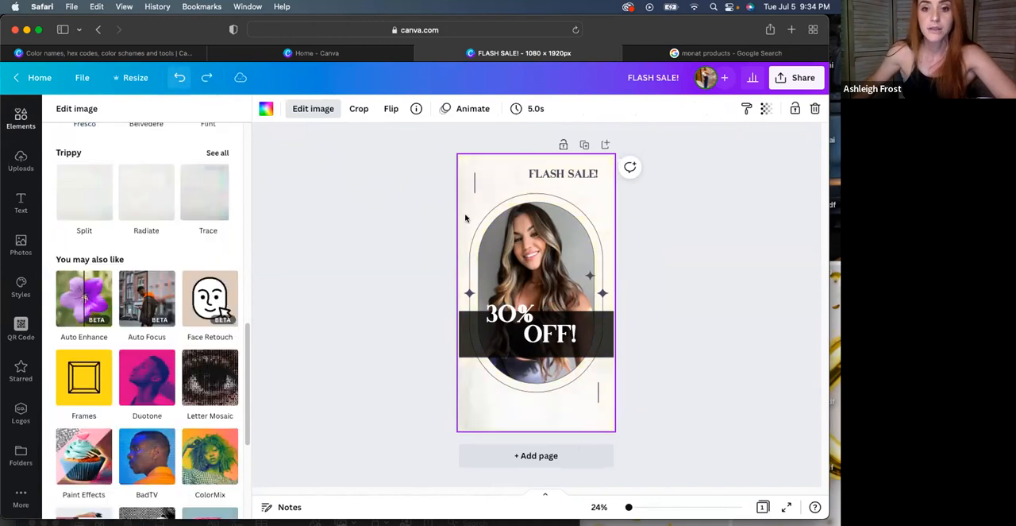
# Delete the black band behind the discount text
pyautogui.click(494, 318)
pyautogui.click(491, 343)
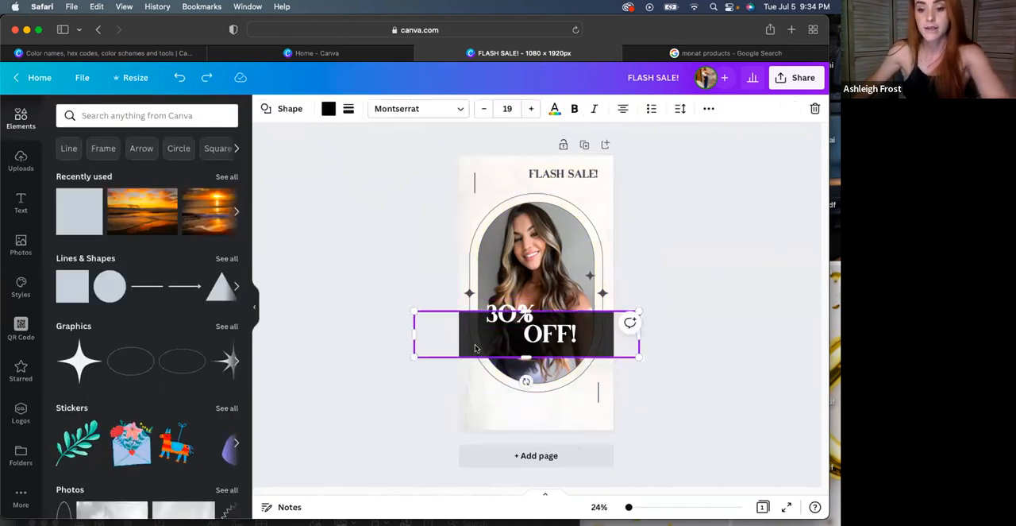
pyautogui.press('Delete')
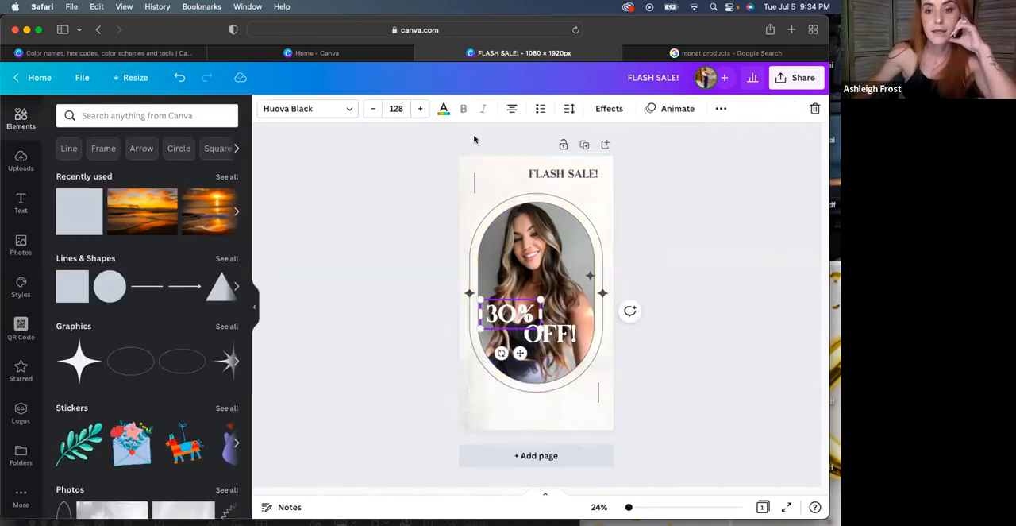
# Preview the Shadow, Lift and Neon styles on the "30%" text, leaving it with the Curve shape and style None
pyautogui.click(609, 108)
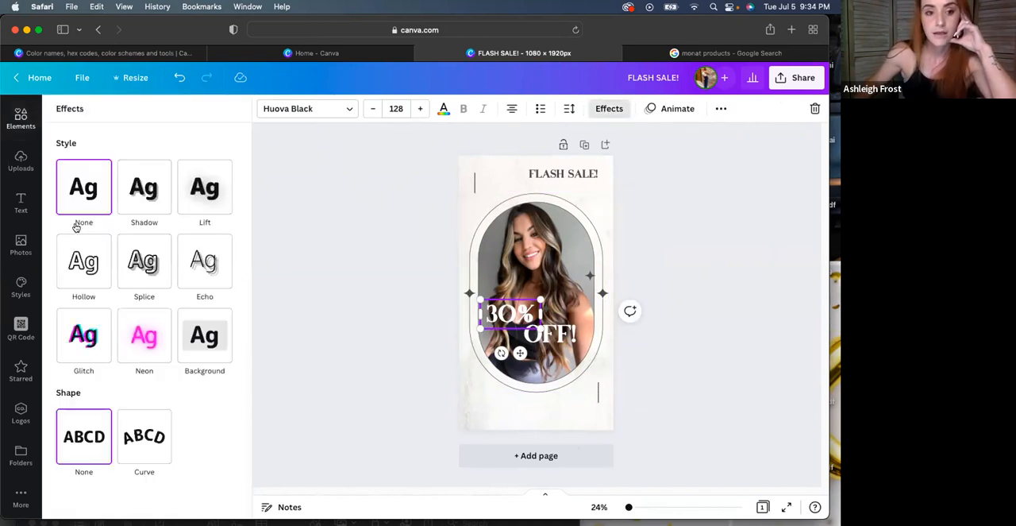
pyautogui.click(151, 189)
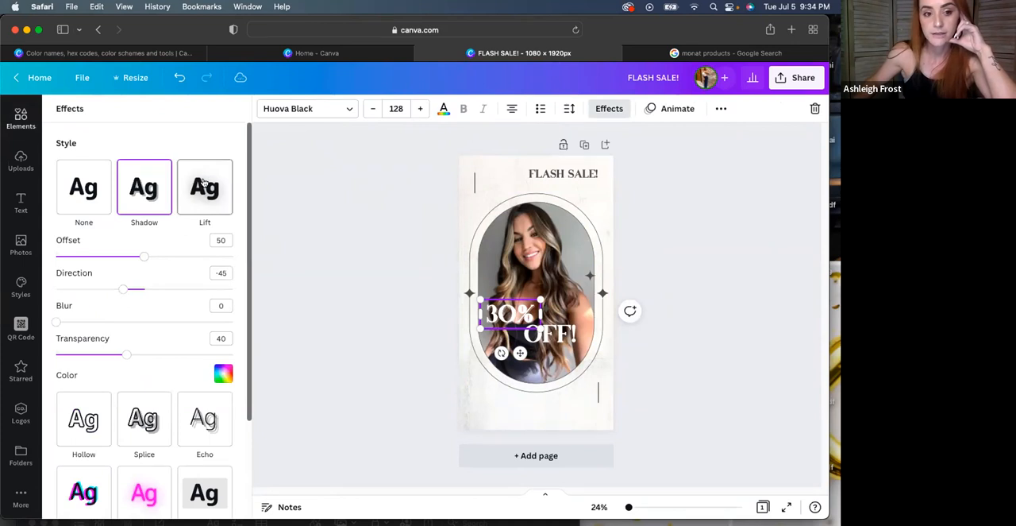
pyautogui.click(204, 185)
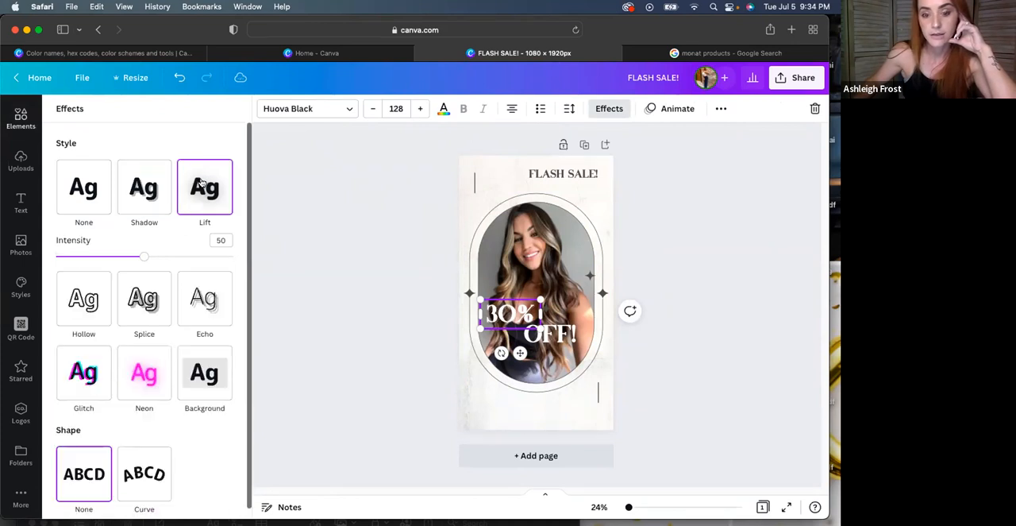
pyautogui.click(139, 367)
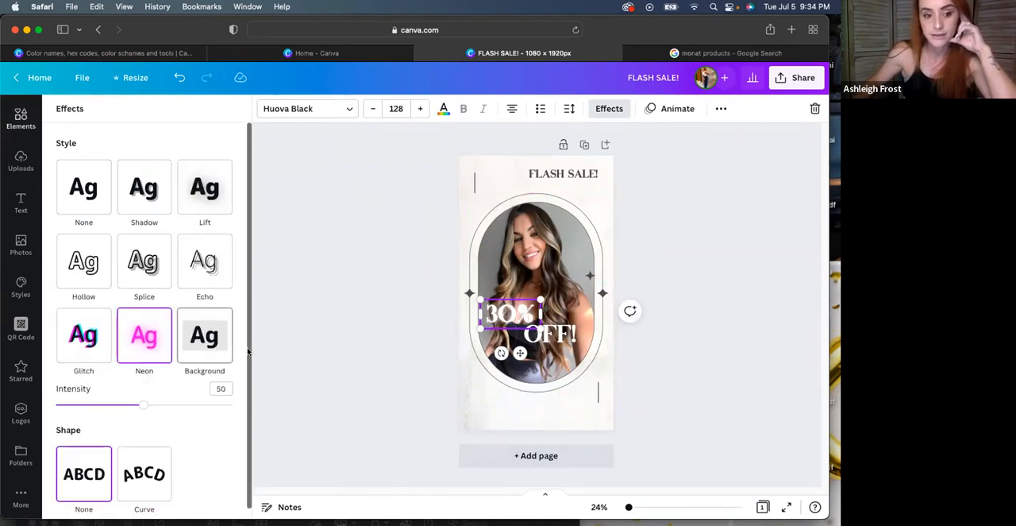
pyautogui.scroll(-1, 244, 260)
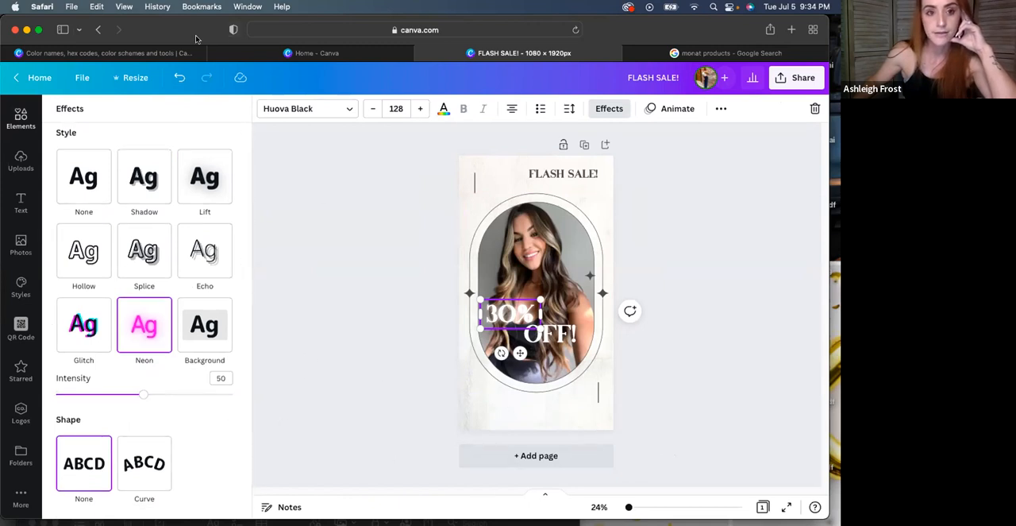
pyautogui.click(148, 443)
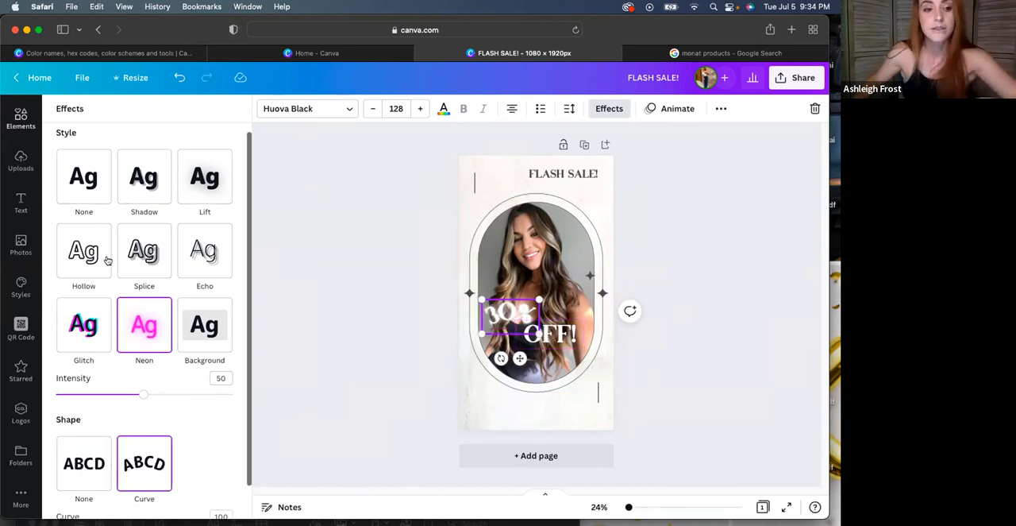
pyautogui.click(102, 188)
# Enlarge the curved "30%" text and set its font size to 300
pyautogui.moveTo(536, 296); pyautogui.dragTo(669, 220)
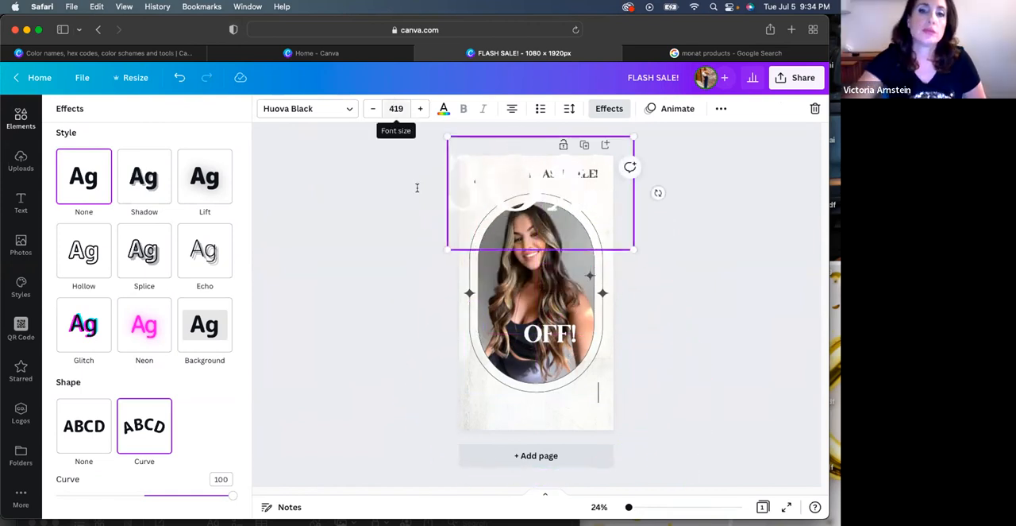
pyautogui.click(396, 108)
pyautogui.press('Return')
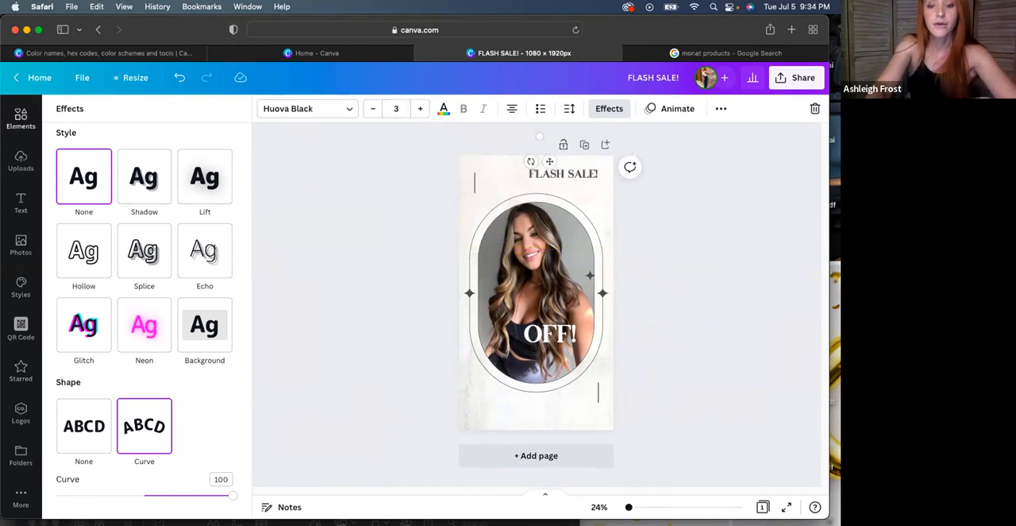
pyautogui.click(397, 108)
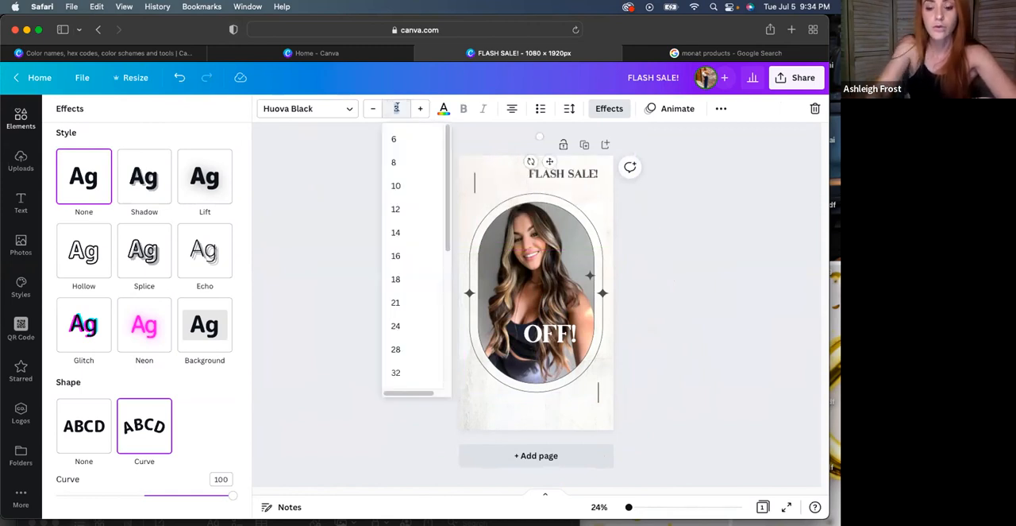
pyautogui.press('Return')
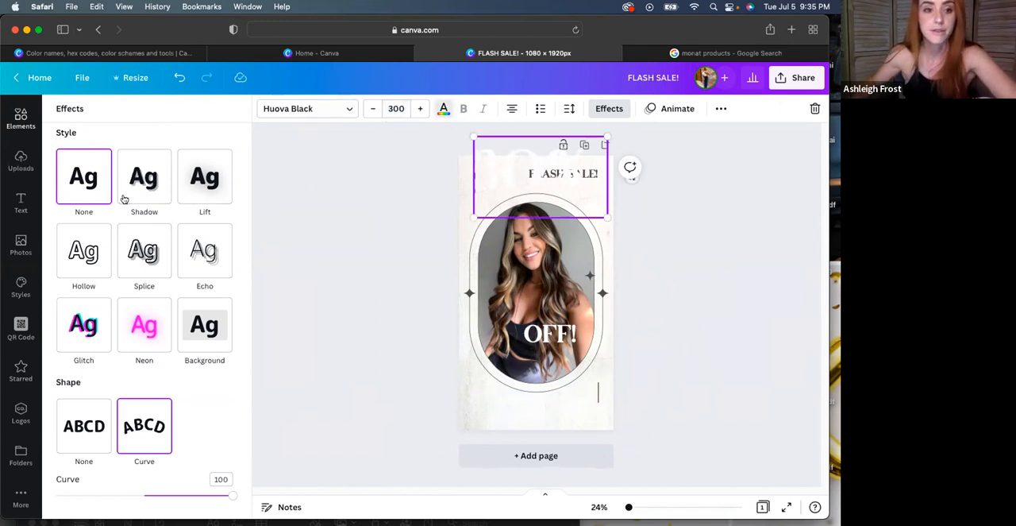
# Recolour the "30%" text with the dark grey document colour and move it down over the upper edge of the photo frame
pyautogui.click(444, 108)
pyautogui.click(99, 169)
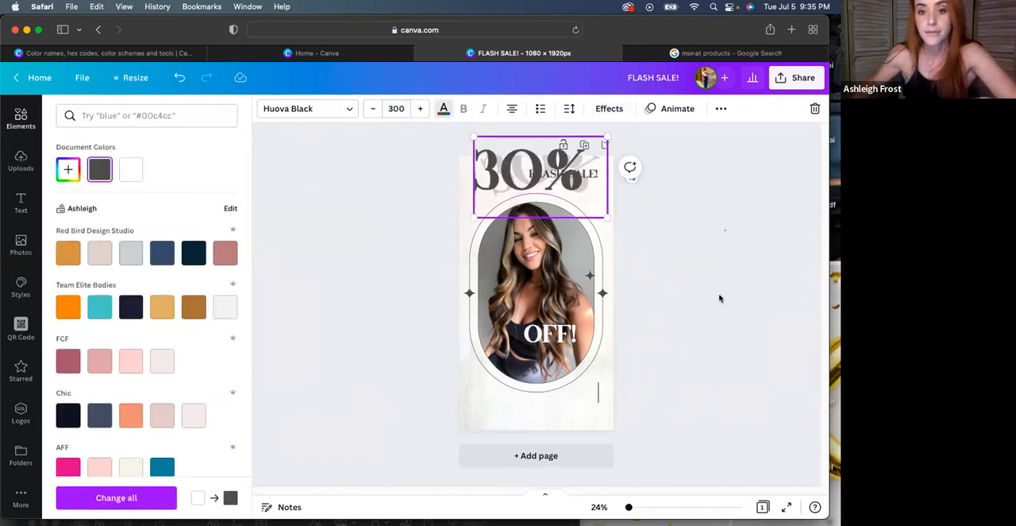
pyautogui.click(720, 298)
pyautogui.click(657, 190)
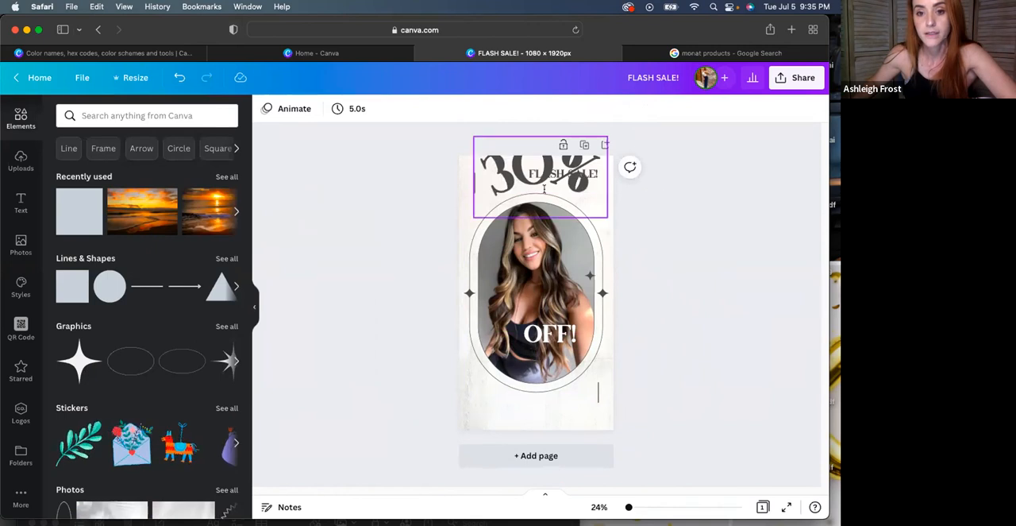
pyautogui.click(527, 180)
pyautogui.moveTo(492, 171); pyautogui.dragTo(486, 198)
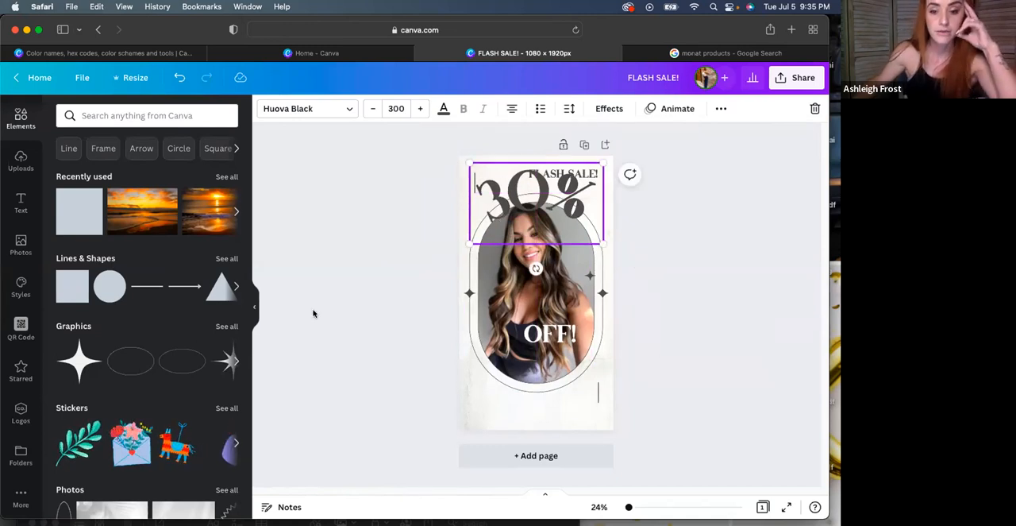
# Try a pale shadow photo from the elements library on the design and delete it again
pyautogui.moveTo(453, 508)
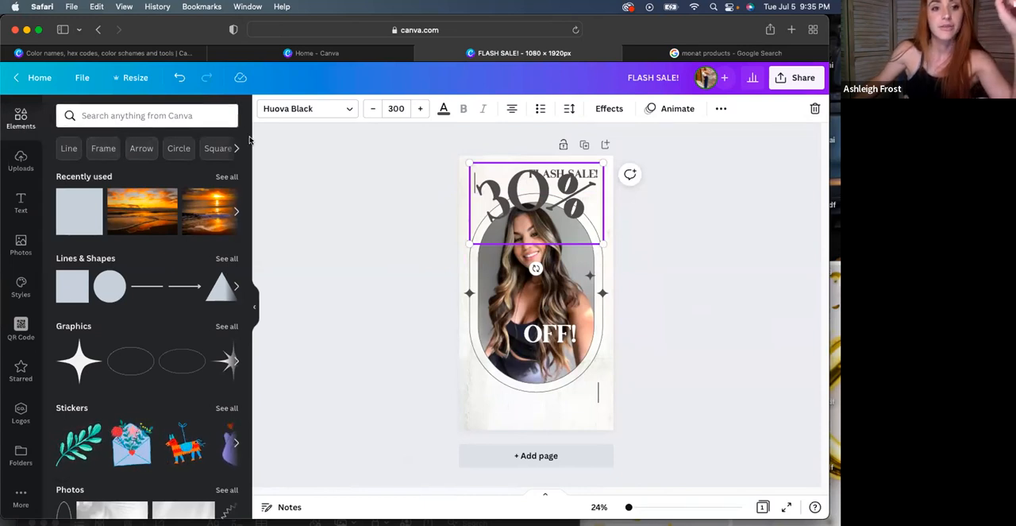
pyautogui.moveTo(247, 143); pyautogui.dragTo(236, 261)
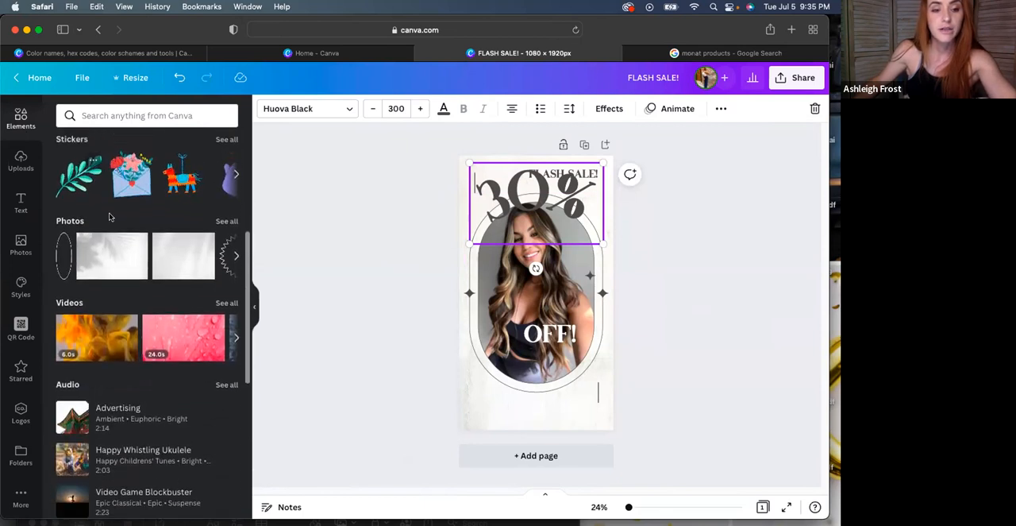
pyautogui.moveTo(371, 234); pyautogui.dragTo(461, 201)
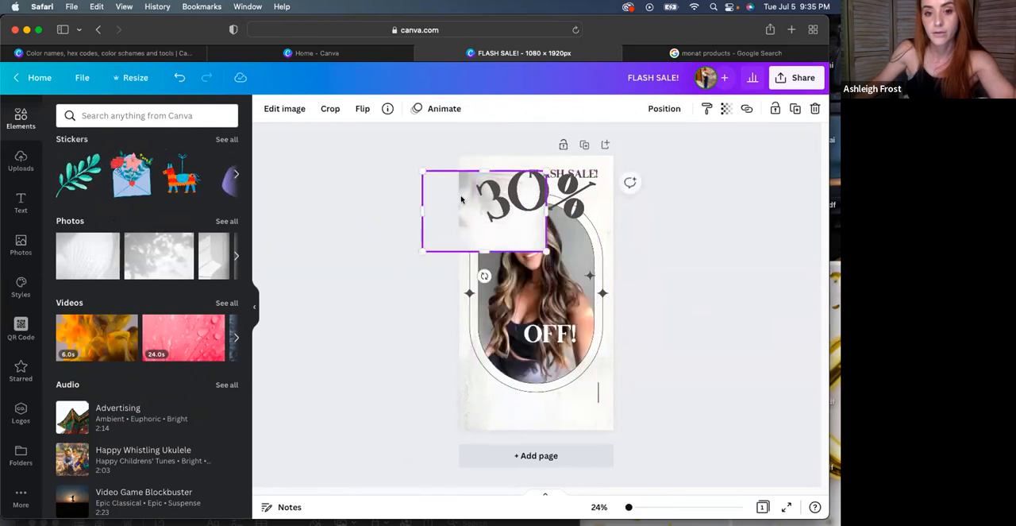
pyautogui.rightClick(462, 201)
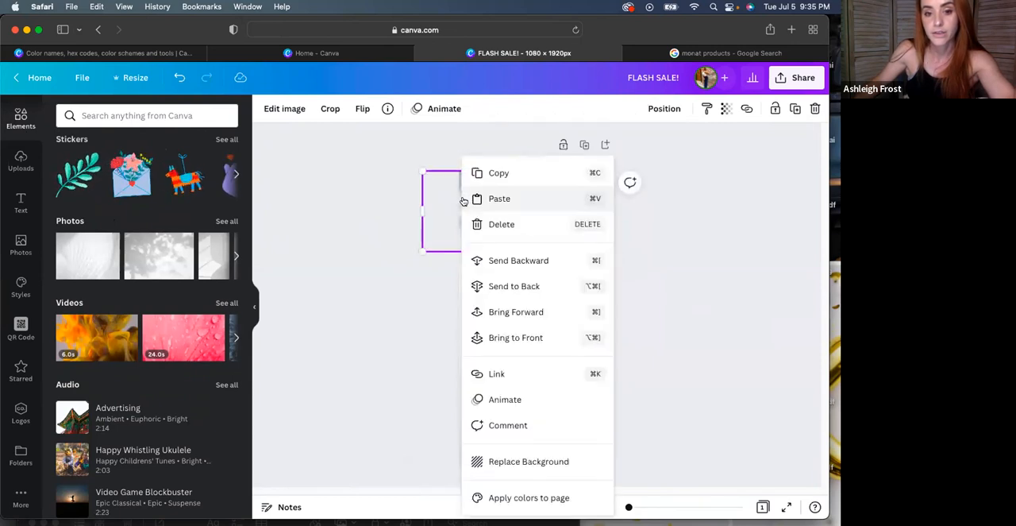
pyautogui.click(428, 273)
pyautogui.click(455, 218)
pyautogui.press('Delete')
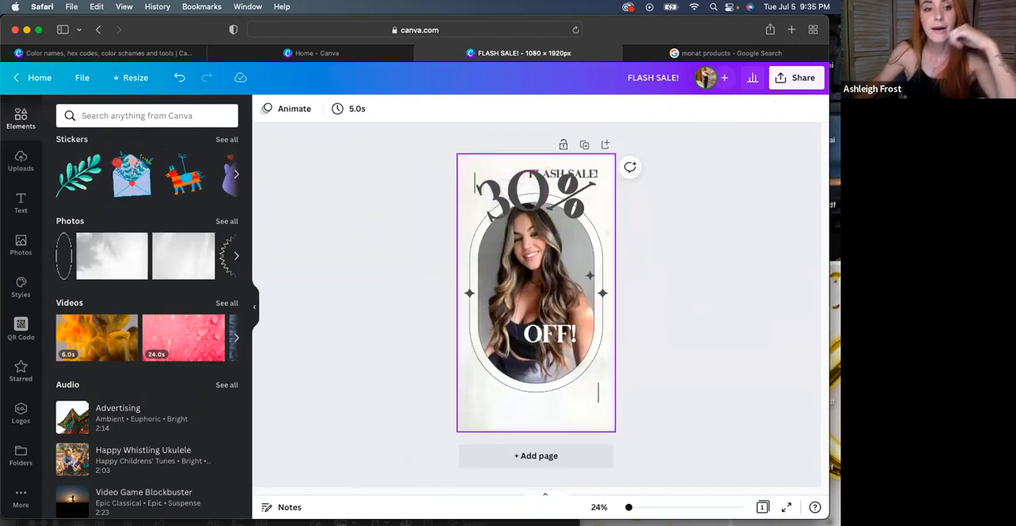
# Duplicate the flash sale page and clear the photo, texts and background from the copy
pyautogui.click(20, 368)
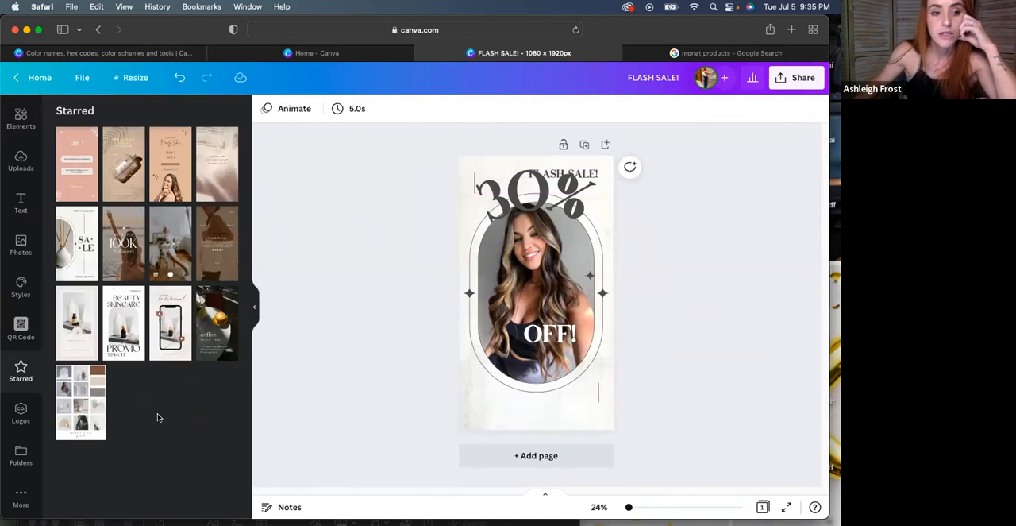
pyautogui.click(584, 146)
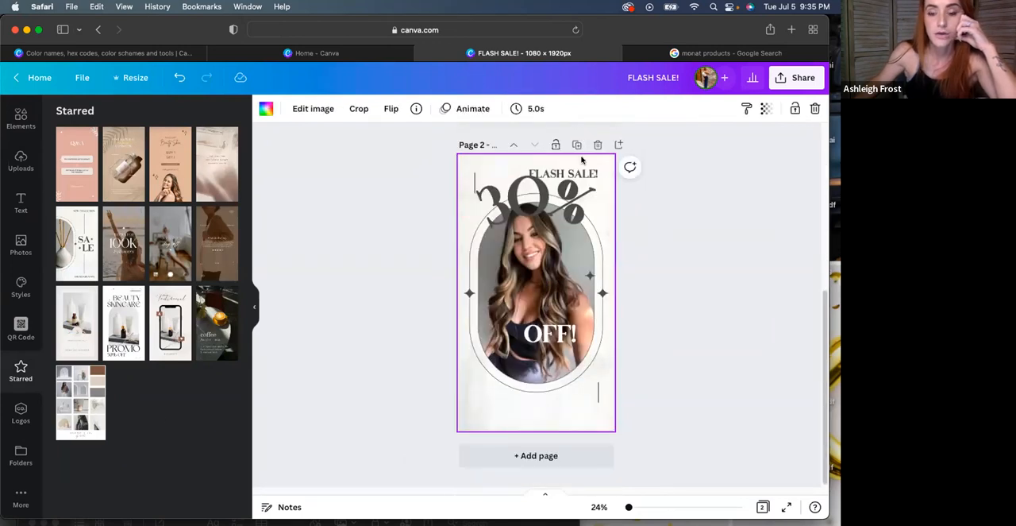
pyautogui.moveTo(408, 198); pyautogui.dragTo(676, 399)
pyautogui.press('Delete')
pyautogui.click(563, 173)
pyautogui.press('Delete')
pyautogui.click(513, 238)
pyautogui.press('Delete')
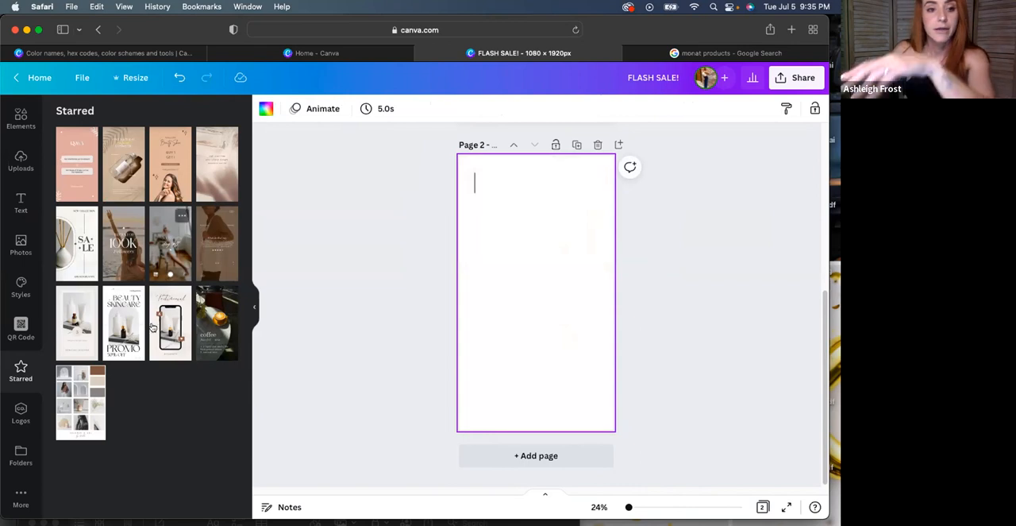
pyautogui.click(127, 310)
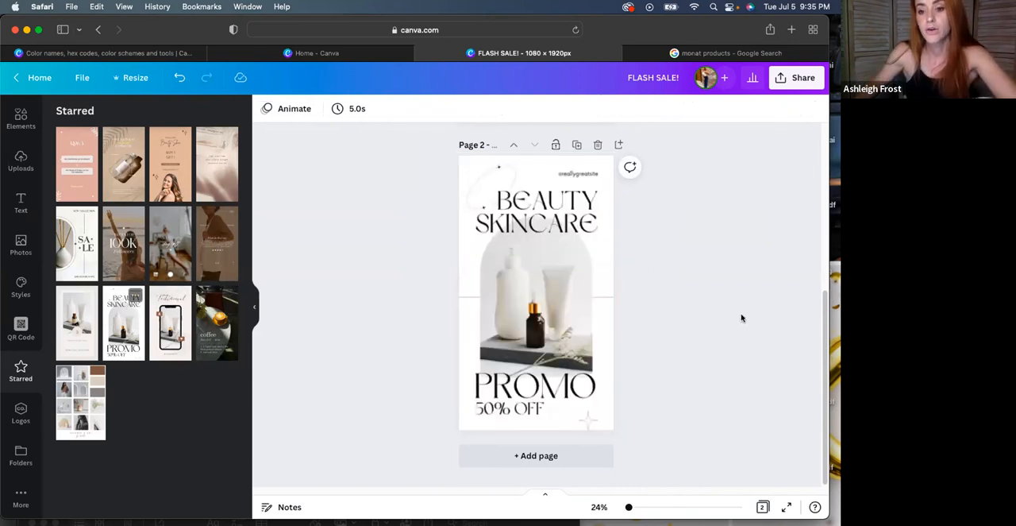
pyautogui.moveTo(823, 306)
pyautogui.mouseDown()
pyautogui.moveTo(823, 289)
pyautogui.moveTo(823, 319)
pyautogui.mouseUp()
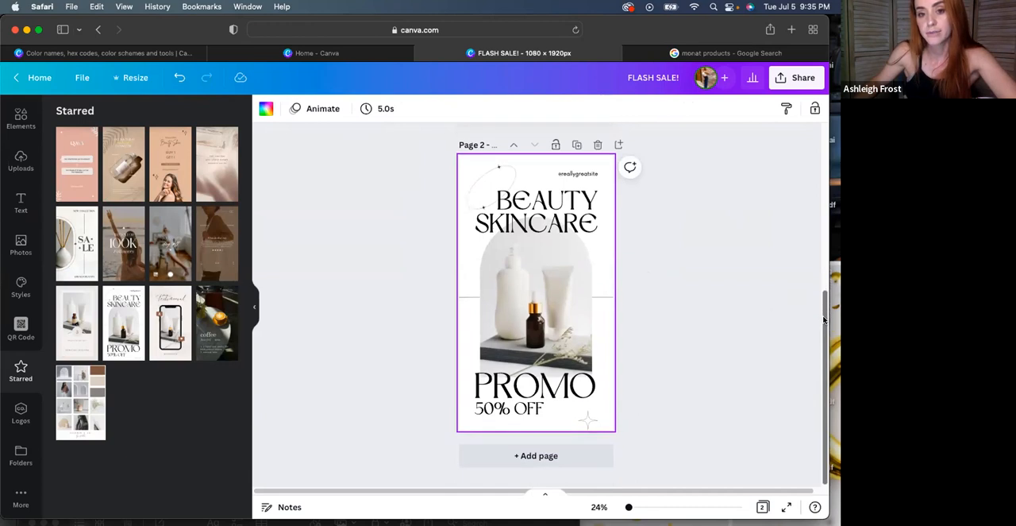
pyautogui.click(594, 174)
pyautogui.press('BackSpace')
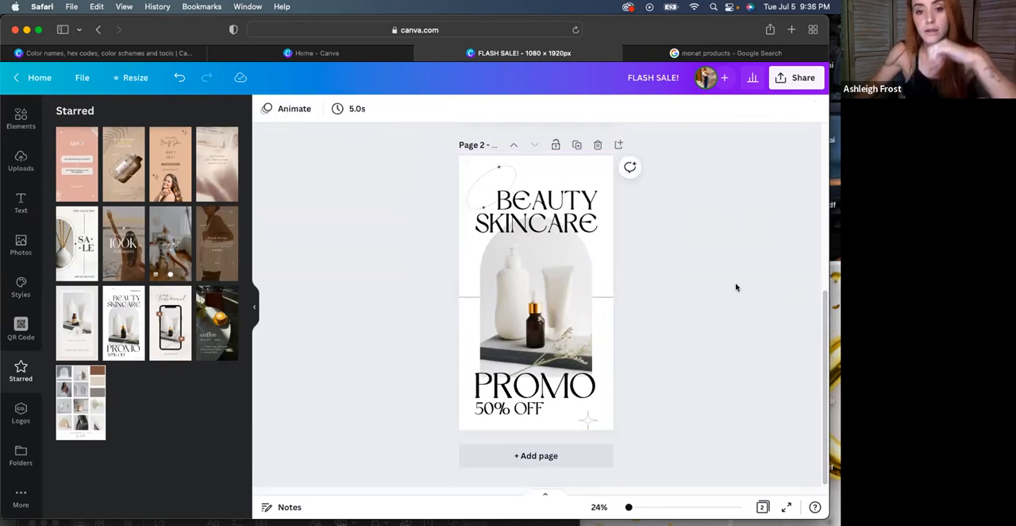
pyautogui.click(492, 181)
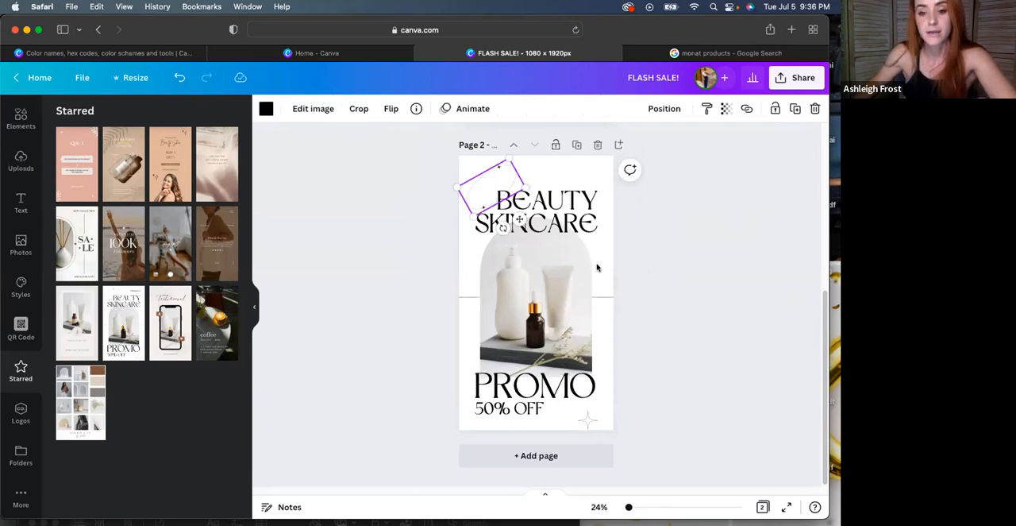
pyautogui.press('BackSpace')
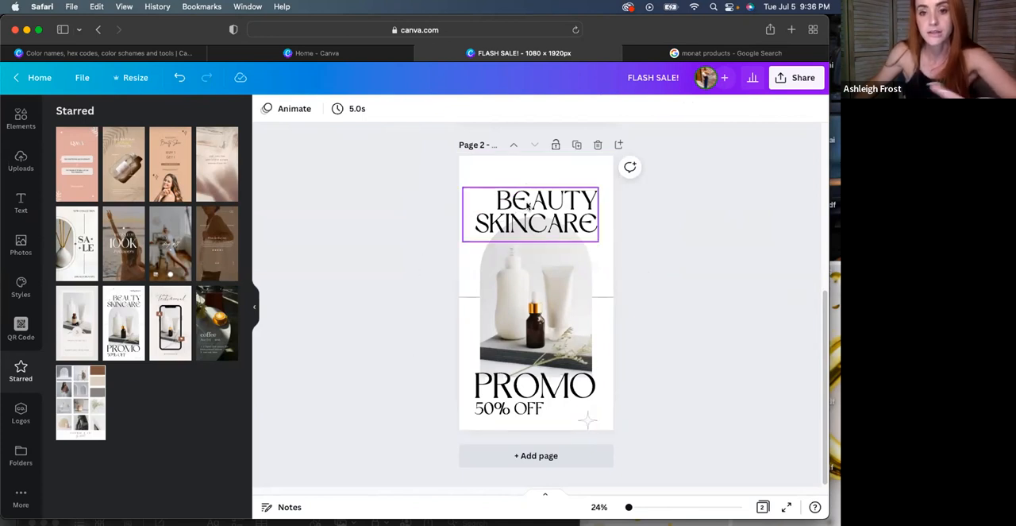
# Replace the template's central product photo on page 2 with the uploaded image of the green Monat tube
pyautogui.click(540, 270)
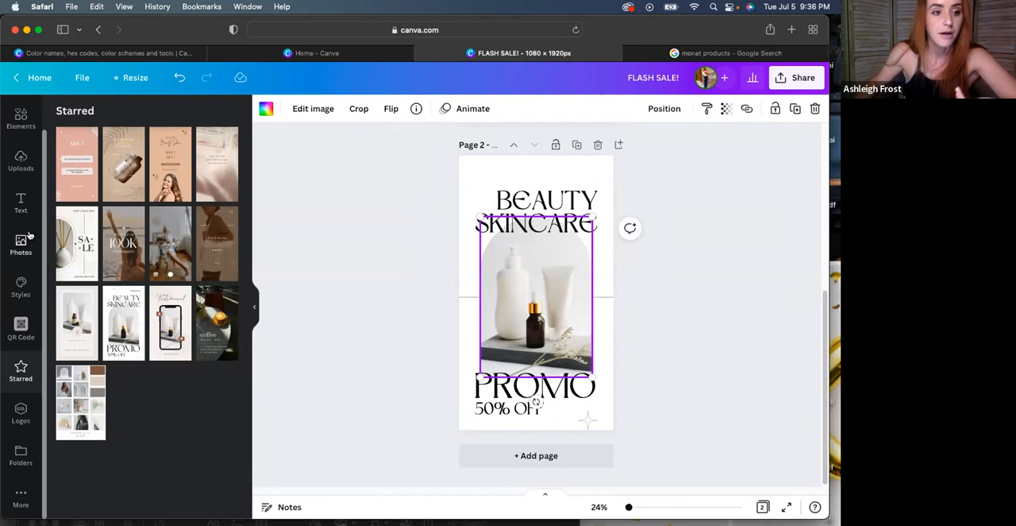
pyautogui.click(21, 243)
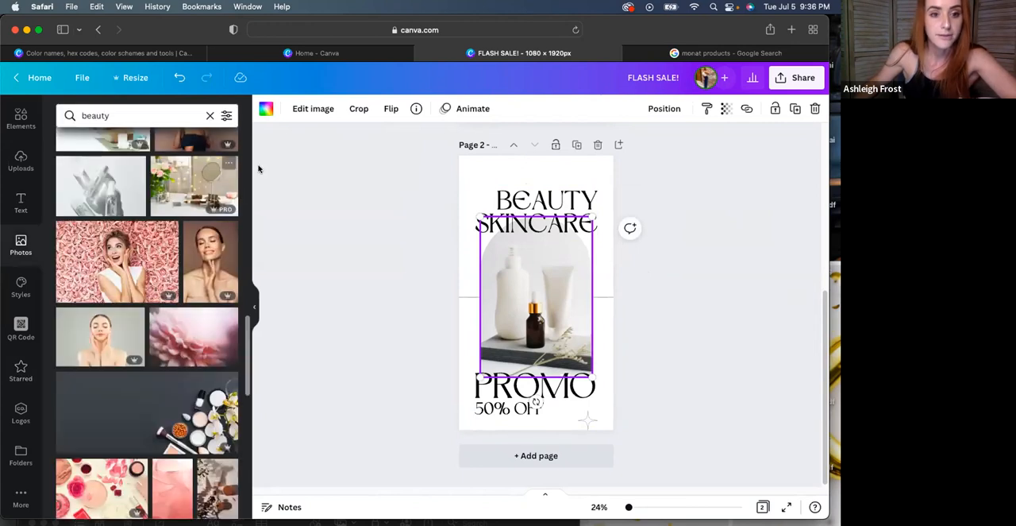
pyautogui.click(21, 161)
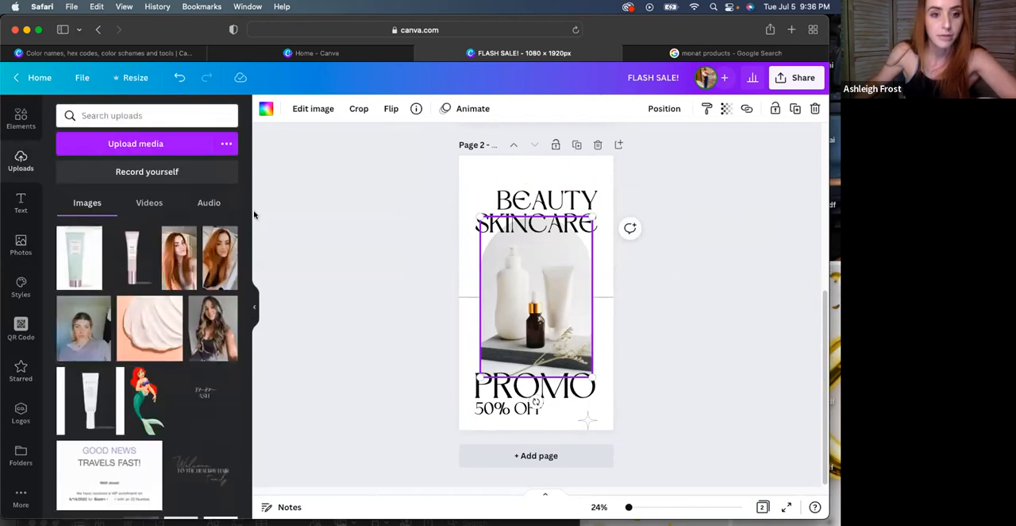
pyautogui.moveTo(247, 251); pyautogui.dragTo(269, 317)
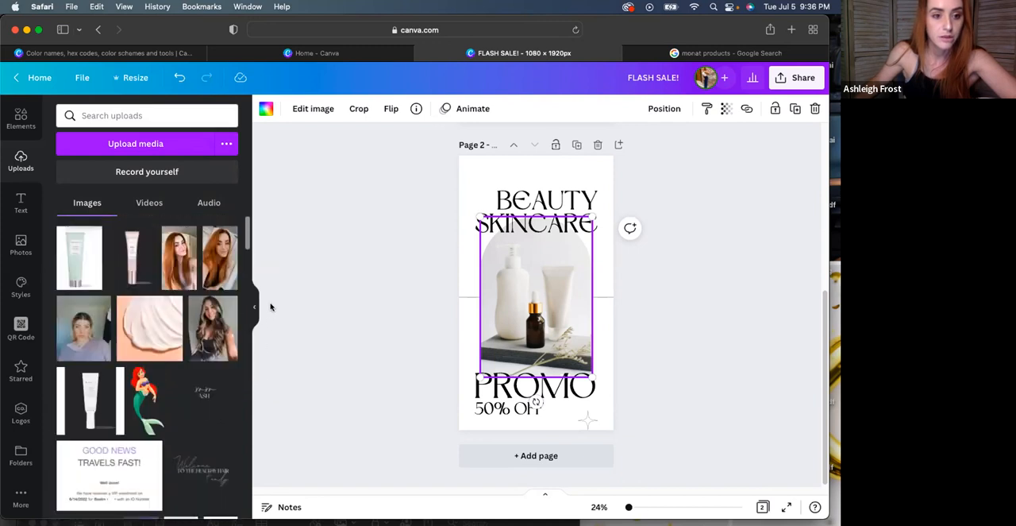
pyautogui.moveTo(96, 264); pyautogui.dragTo(533, 308)
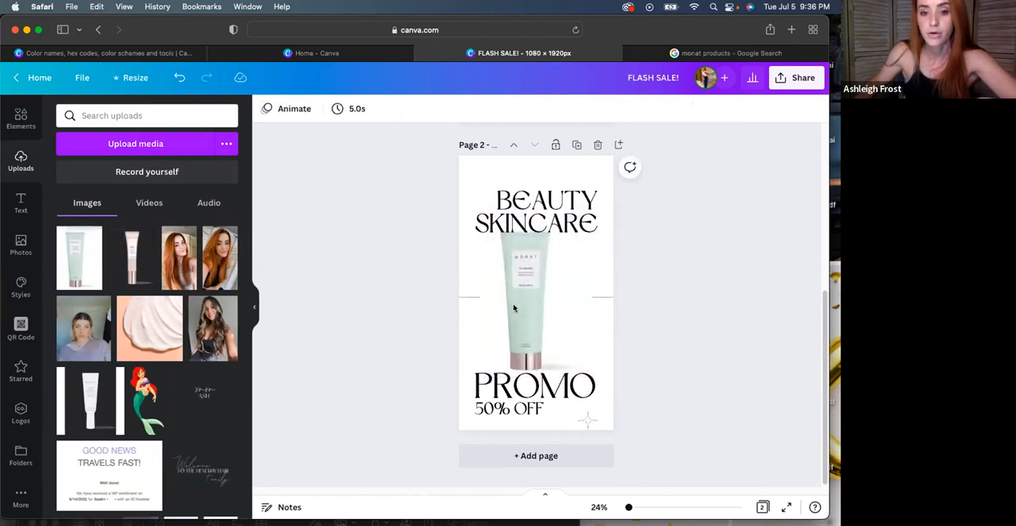
# Bring the green tube image forward in front of the "BEAUTY SKINCARE" heading and place it in the middle of the page
pyautogui.moveTo(505, 297); pyautogui.dragTo(524, 229)
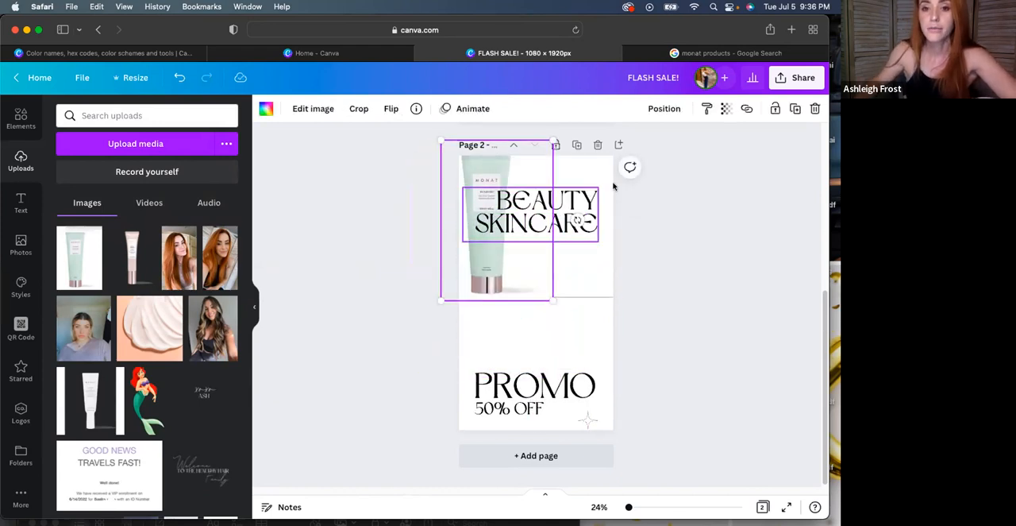
pyautogui.click(664, 108)
pyautogui.click(528, 143)
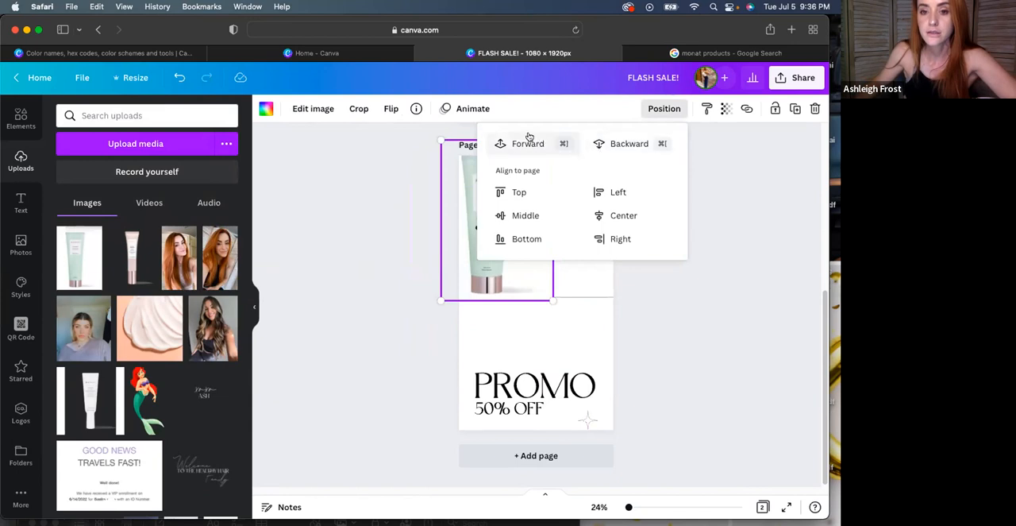
pyautogui.moveTo(517, 247); pyautogui.dragTo(550, 297)
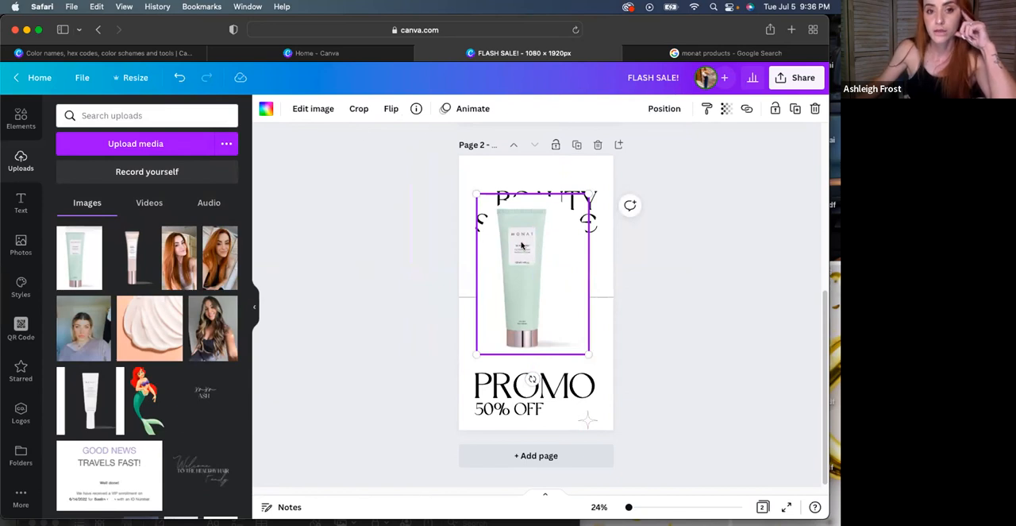
# Remove the background from the green tube image on page 2 with the Background Remover
pyautogui.click(321, 113)
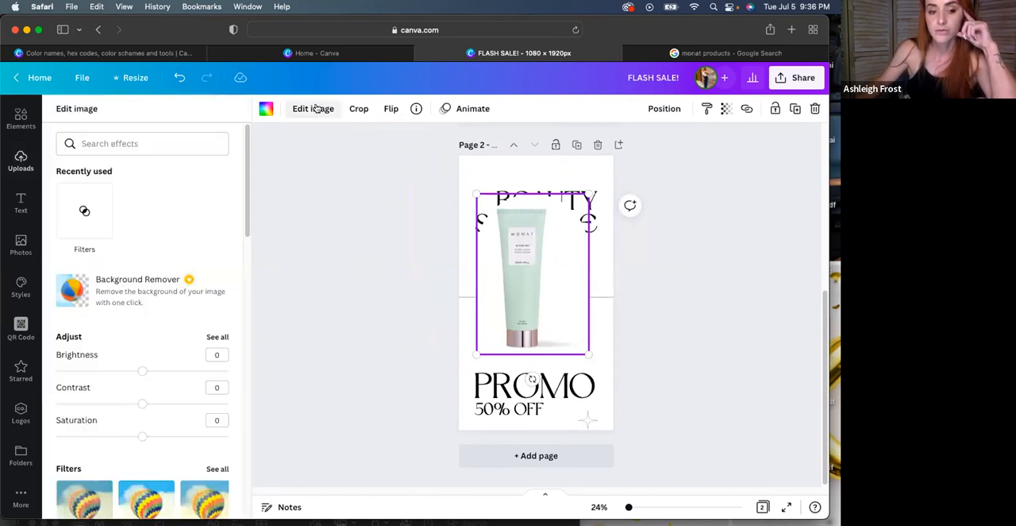
pyautogui.moveTo(245, 165); pyautogui.dragTo(251, 204)
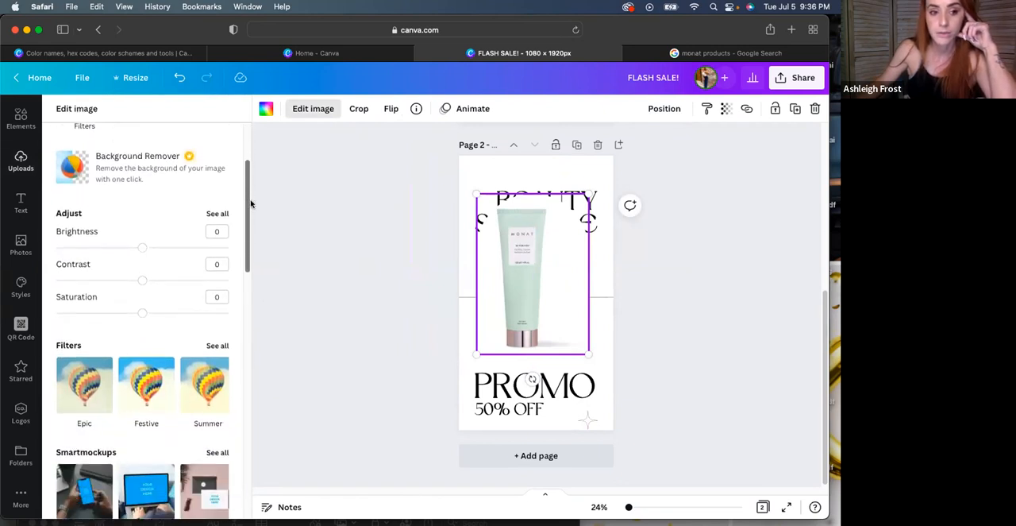
pyautogui.scroll(2, 49, 202)
pyautogui.click(74, 199)
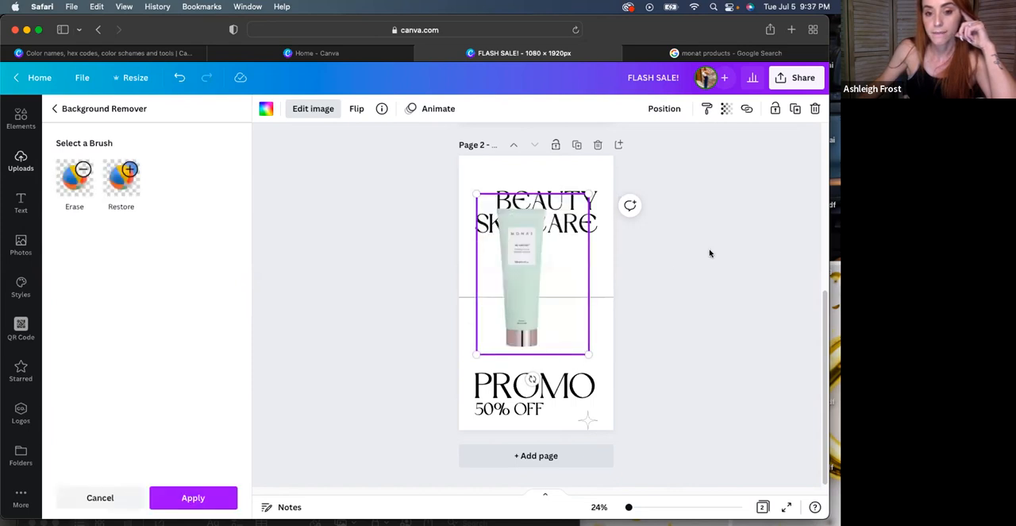
# Shrink the green tube image and place it between the "BEAUTY SKINCARE" heading and the "PROMO" text
pyautogui.moveTo(536, 310); pyautogui.dragTo(555, 320)
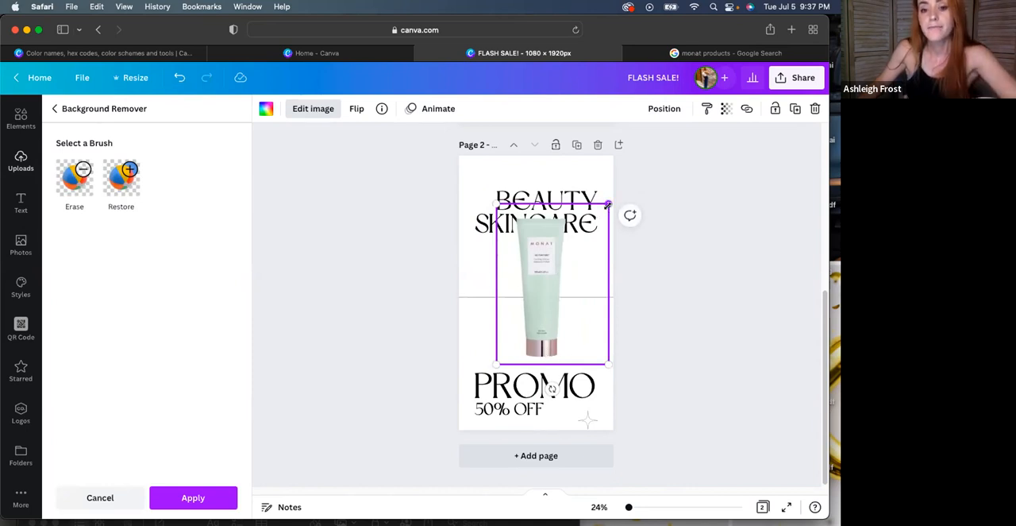
pyautogui.moveTo(597, 215); pyautogui.dragTo(563, 264)
pyautogui.click(538, 320)
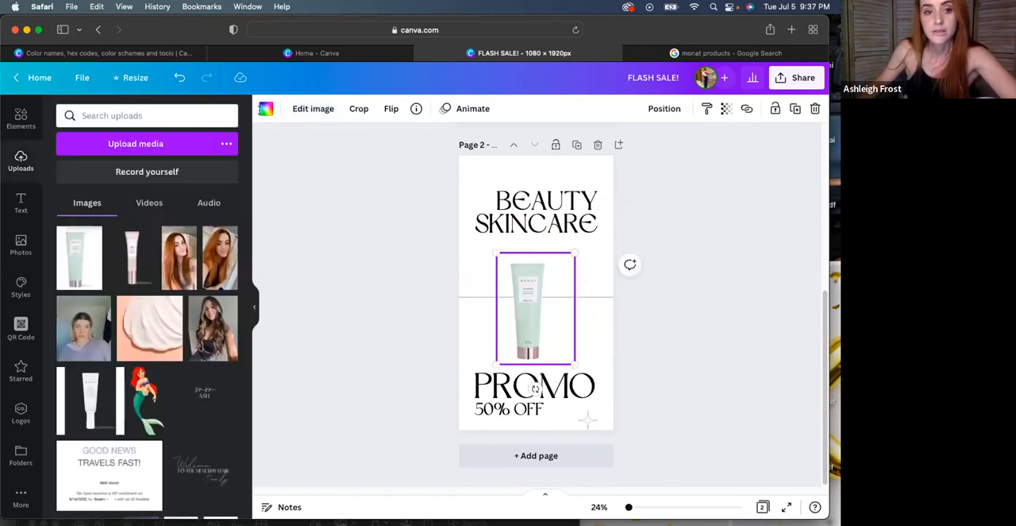
# Undo the background removal, resizing and repositioning of the green tube image
pyautogui.click(179, 77)
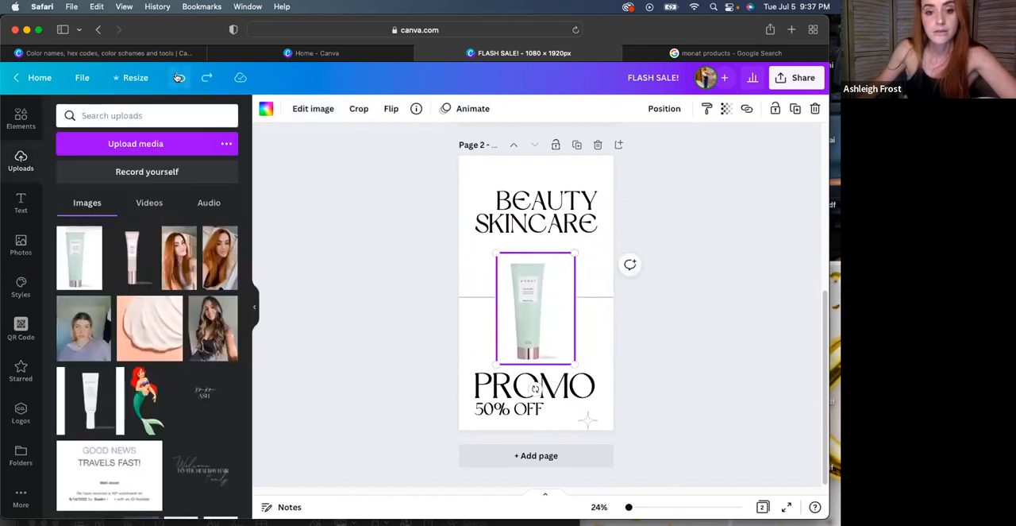
pyautogui.click(179, 77)
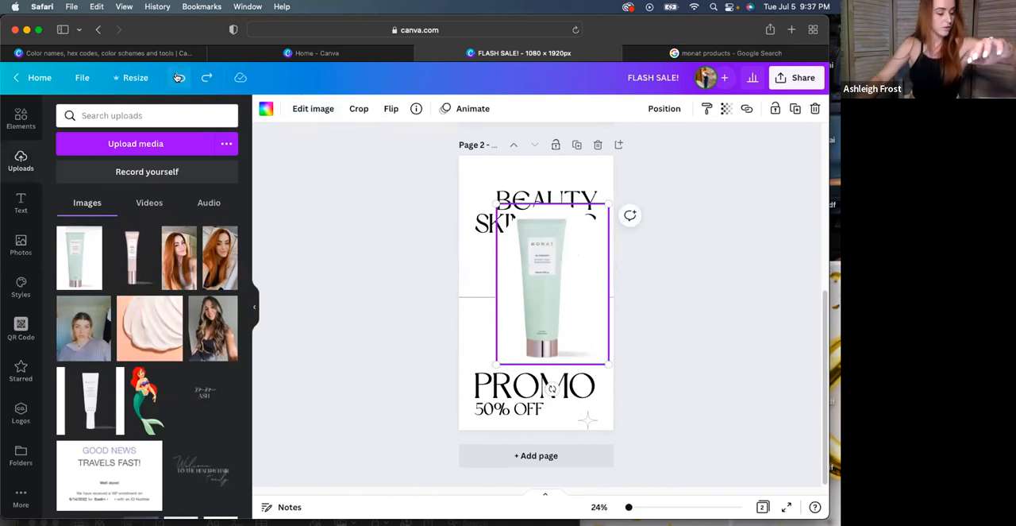
pyautogui.click(179, 77)
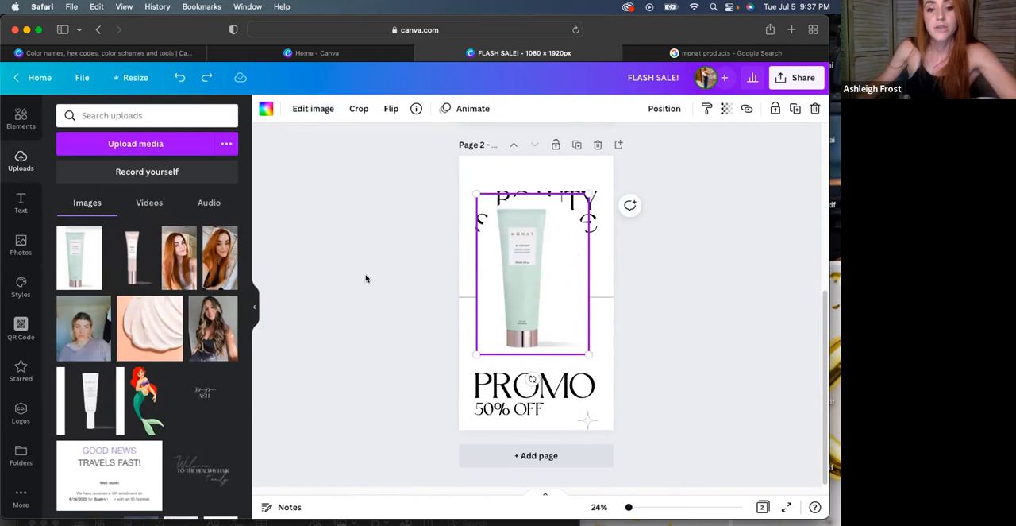
# Leave the design for the Canva home page and review the Brand Kit's logos, colors and fonts
pyautogui.click(20, 494)
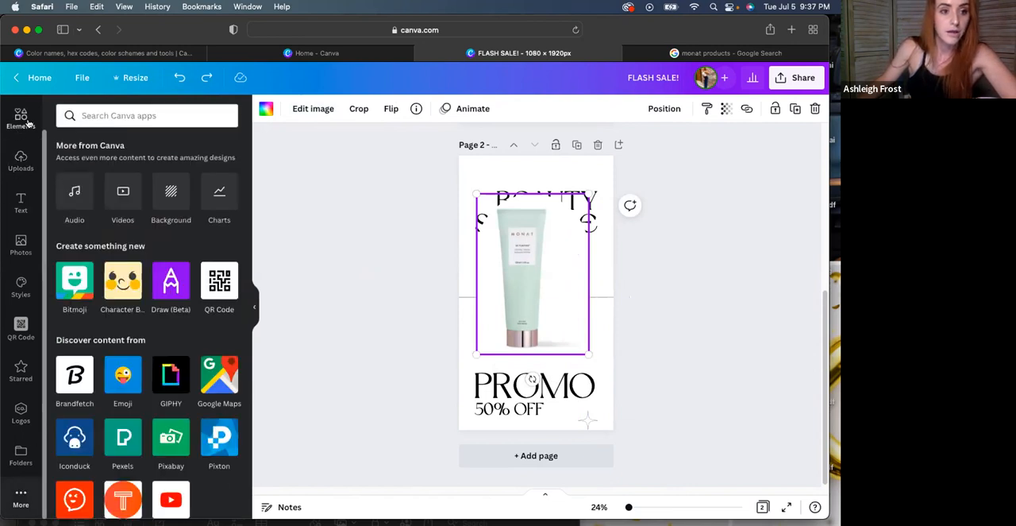
pyautogui.click(41, 79)
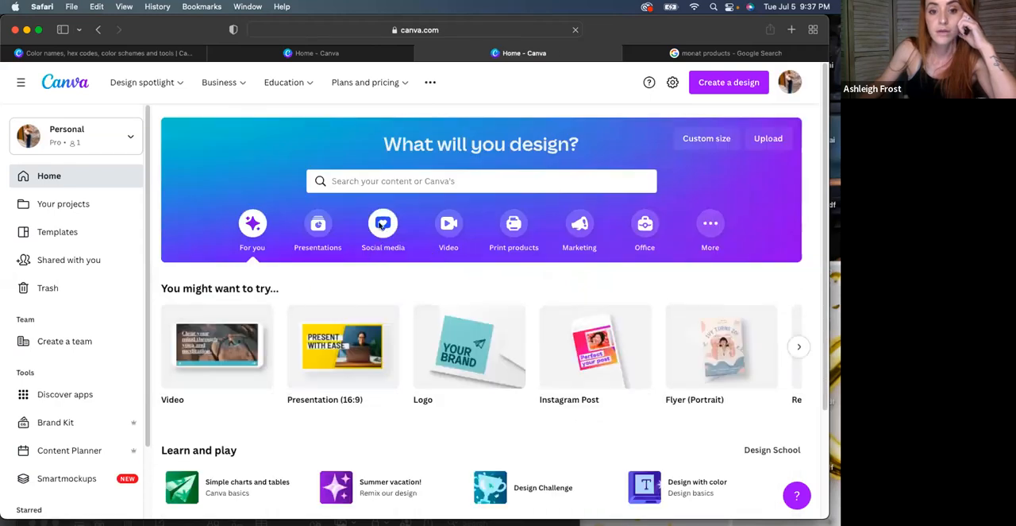
pyautogui.moveTo(332, 82)
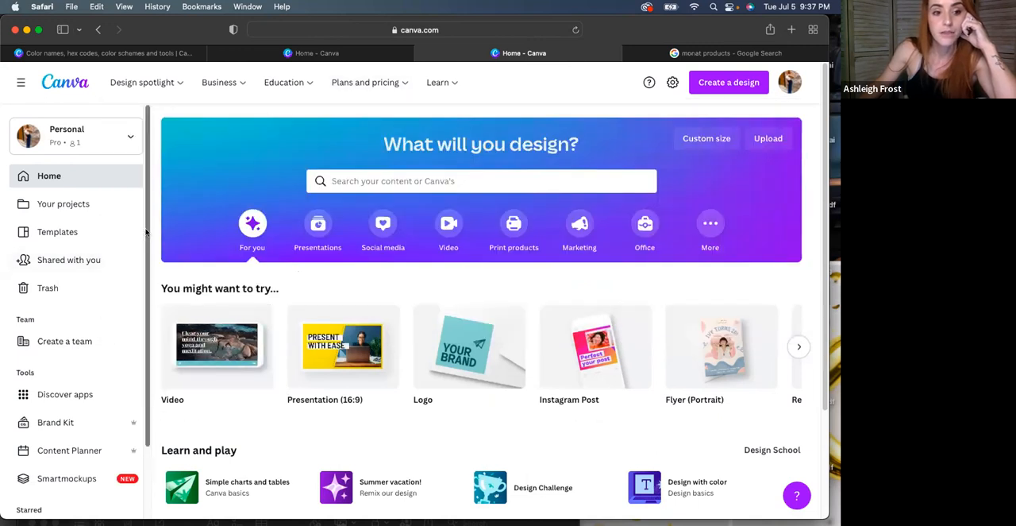
pyautogui.scroll(-3, 116, 321)
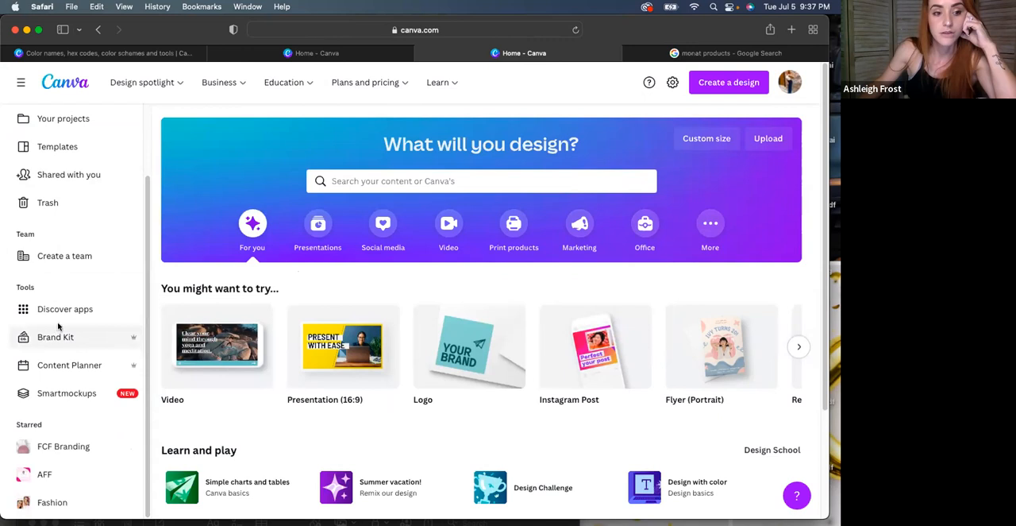
pyautogui.click(55, 338)
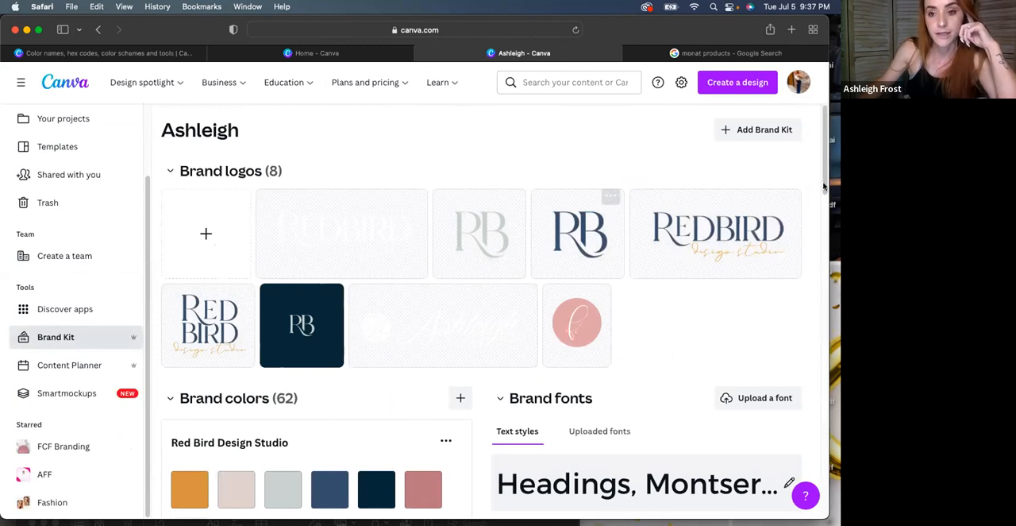
pyautogui.moveTo(826, 148); pyautogui.dragTo(826, 169)
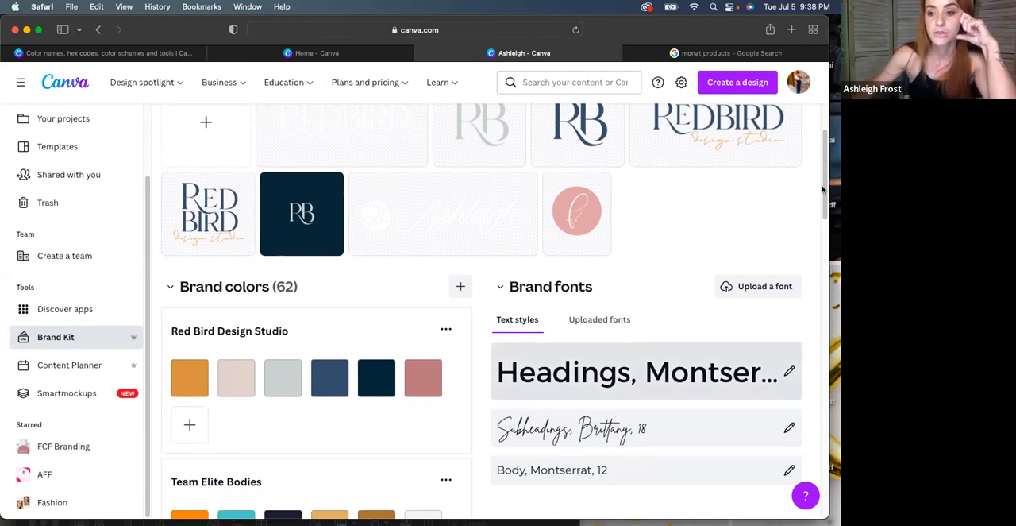
pyautogui.scroll(-4, 823, 189)
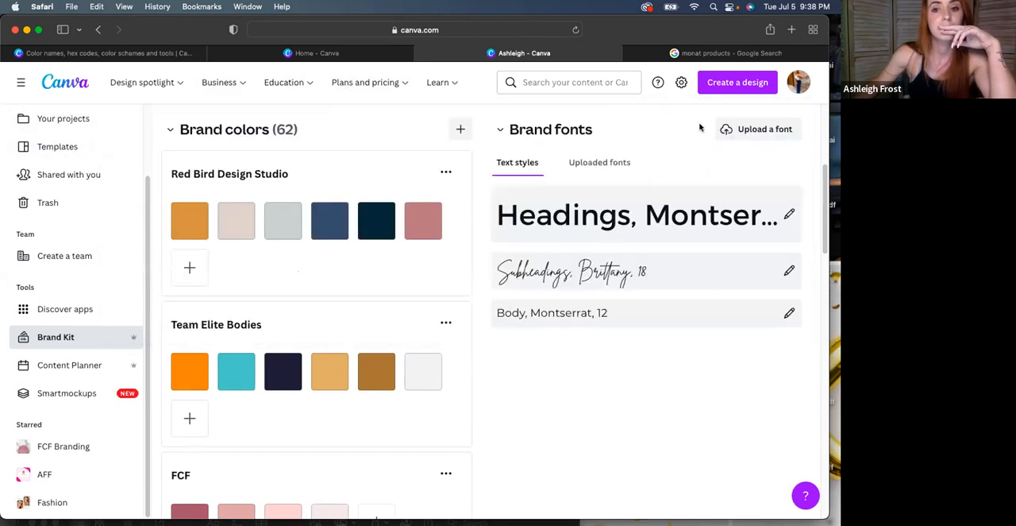
# Create a blank 1080 × 1080 px Instagram Post design and add a square shape to its page
pyautogui.click(724, 83)
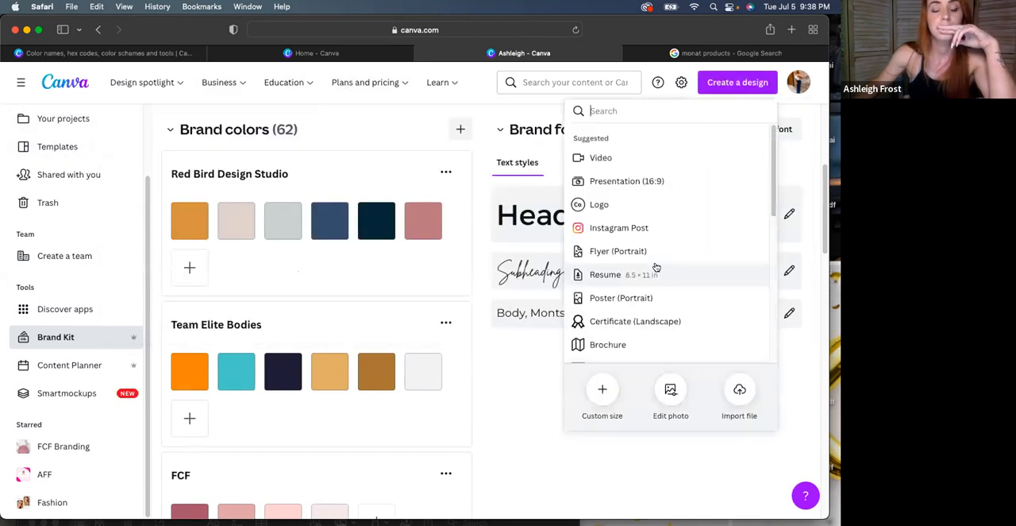
pyautogui.click(624, 228)
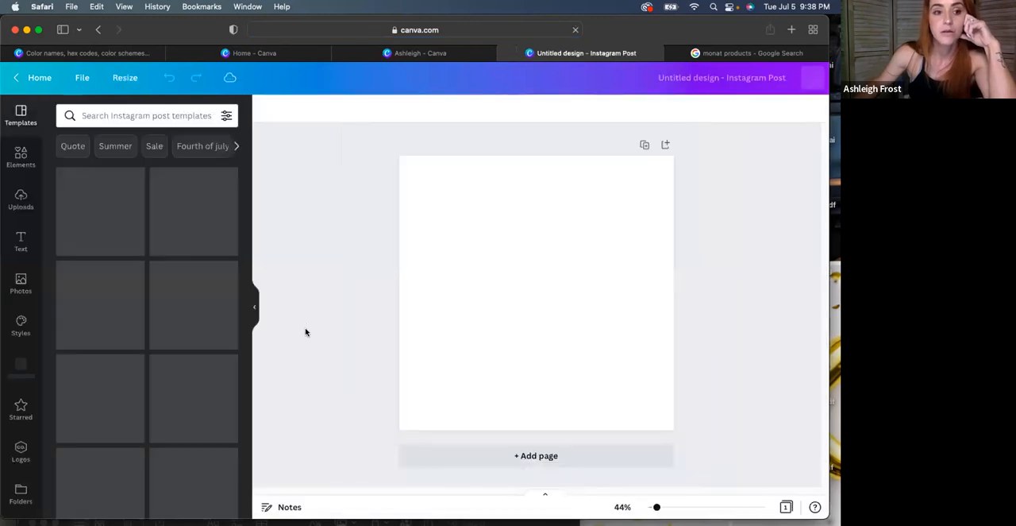
pyautogui.click(22, 159)
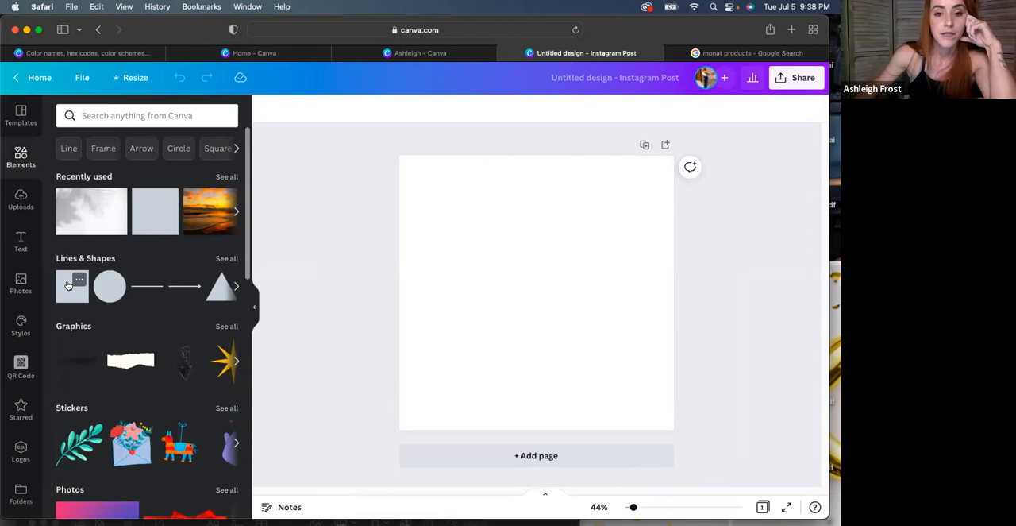
pyautogui.press('r')
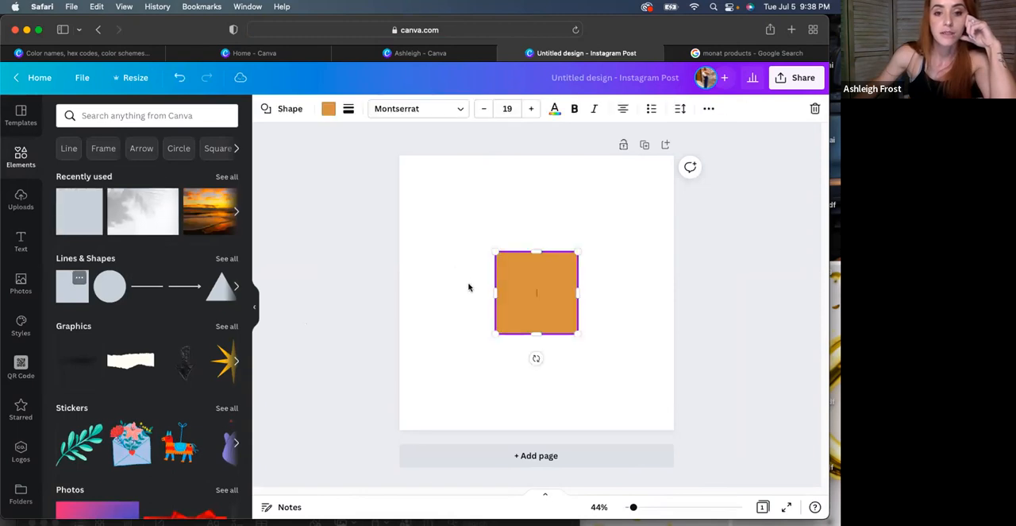
# Examine the brand palettes and default colors available for filling the square, leaving its fill as is
pyautogui.click(328, 111)
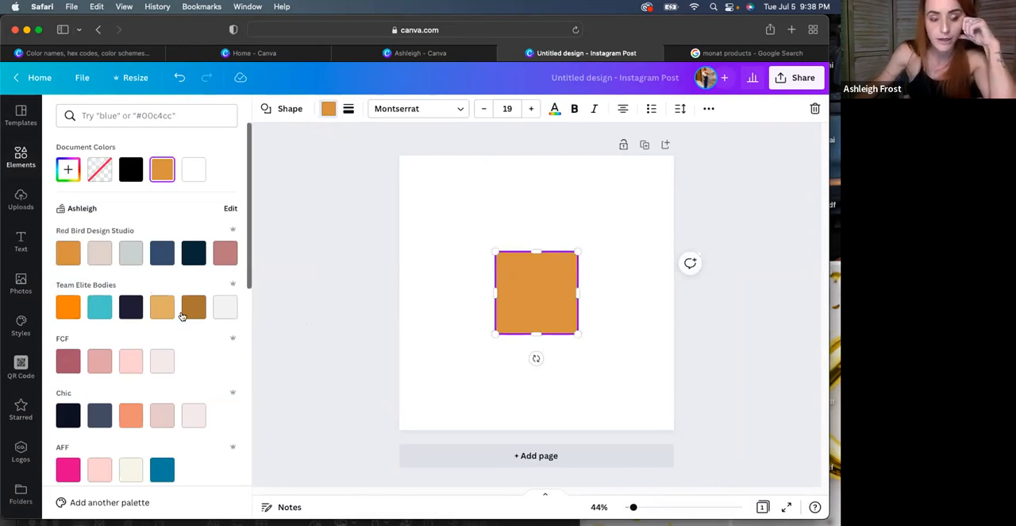
pyautogui.scroll(-3, 239, 238)
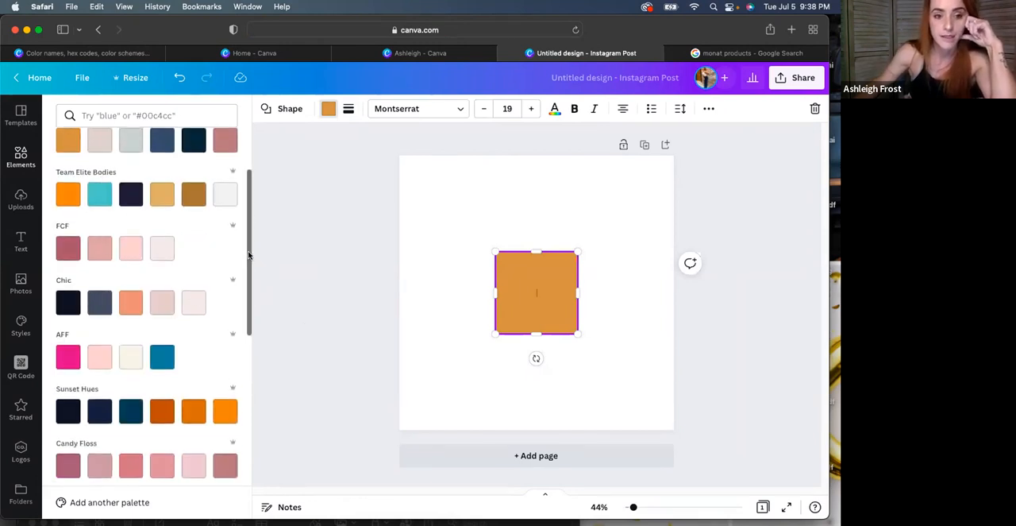
pyautogui.moveTo(248, 262); pyautogui.dragTo(247, 309)
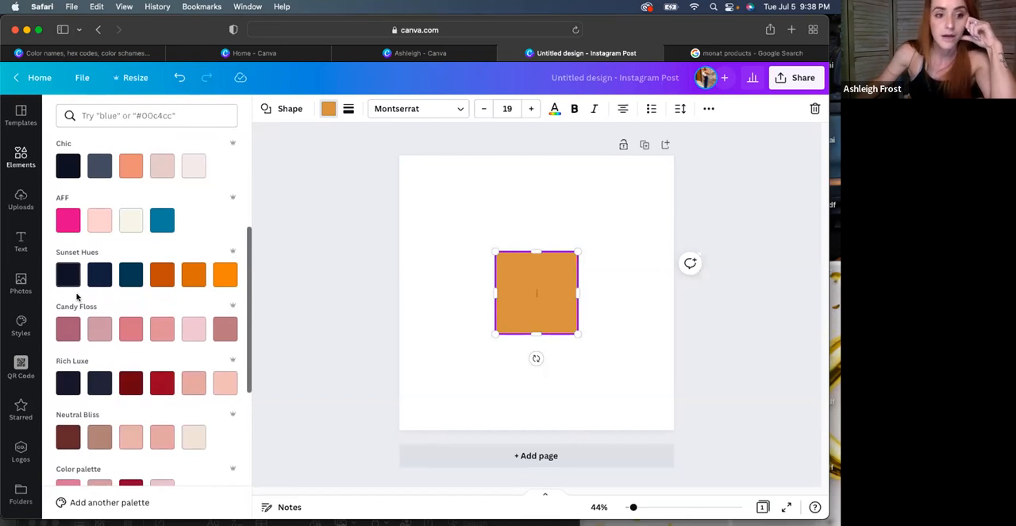
pyautogui.moveTo(248, 284); pyautogui.dragTo(251, 453)
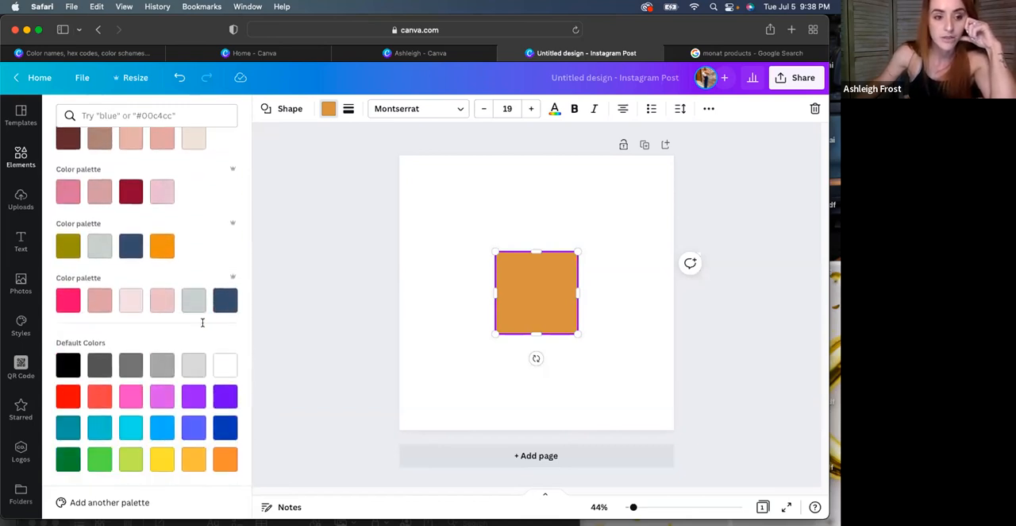
pyautogui.click(22, 159)
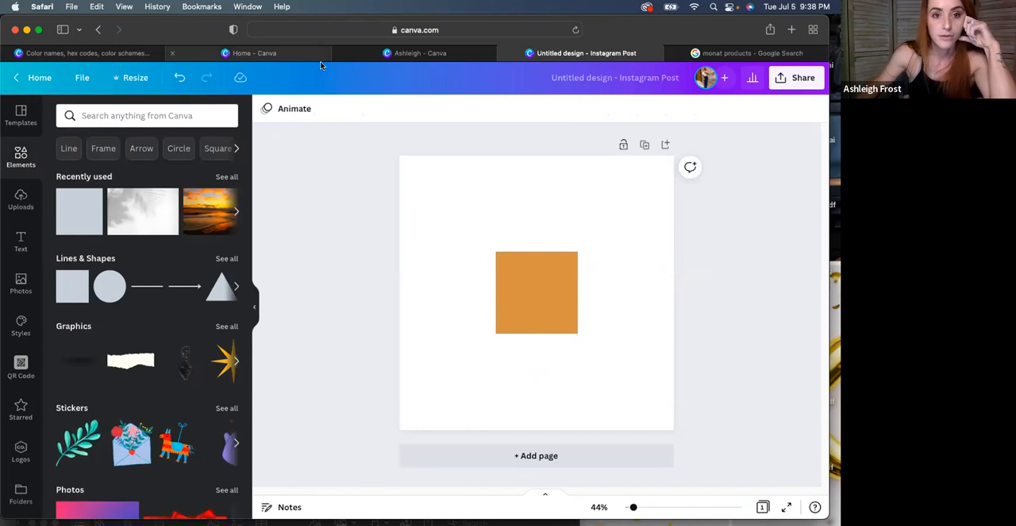
# Switch to the Canva Colors page and open the Color palette generator
pyautogui.click(293, 52)
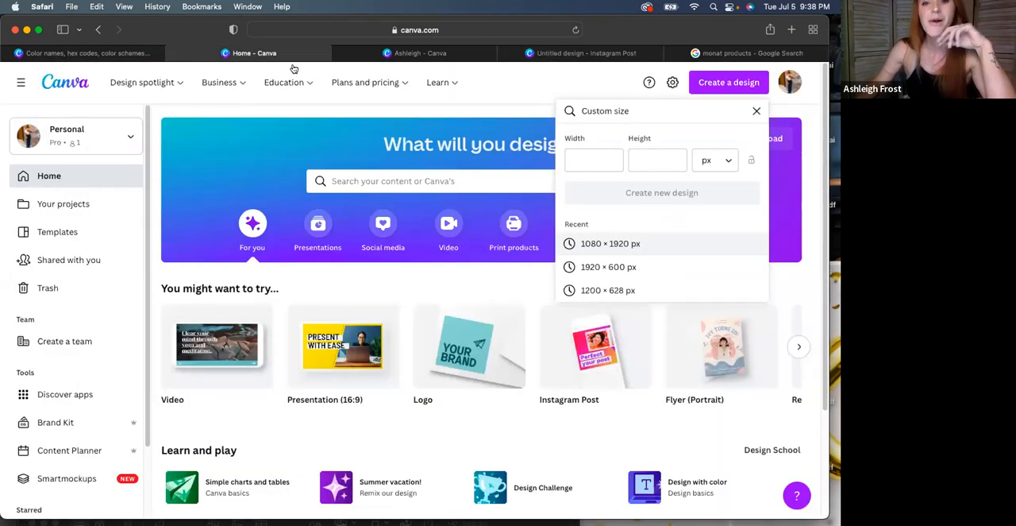
pyautogui.click(87, 52)
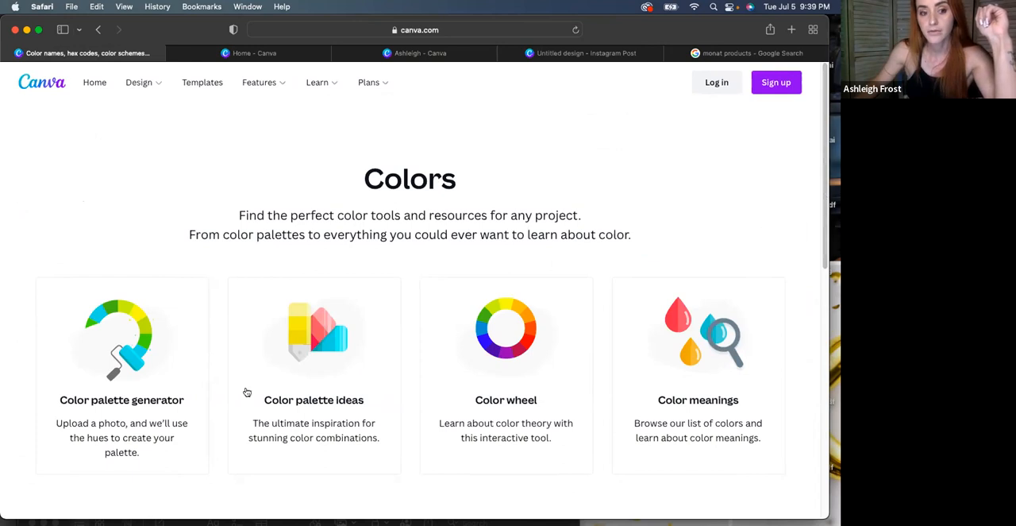
pyautogui.click(148, 350)
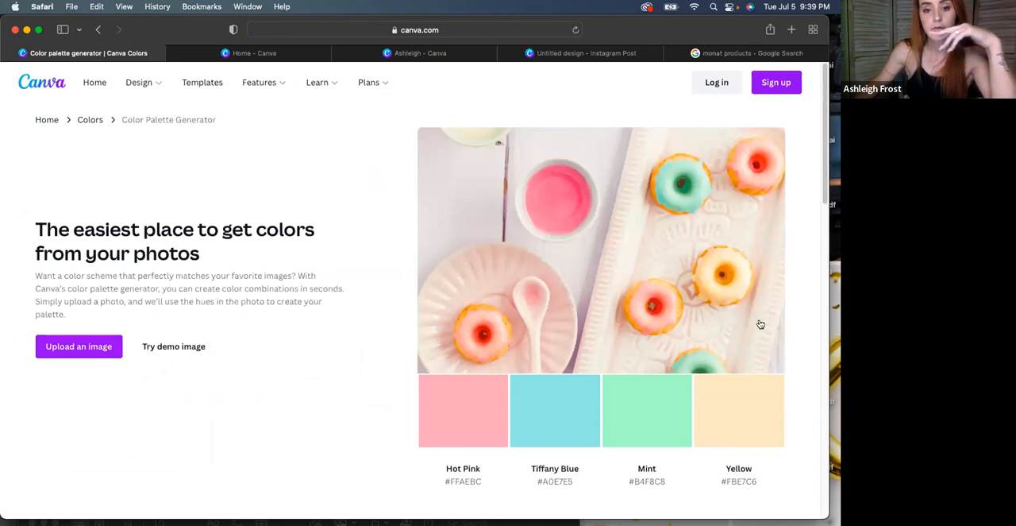
# Upload the photo of a boat on teal water from the Images folder to generate its color palette
pyautogui.click(613, 311)
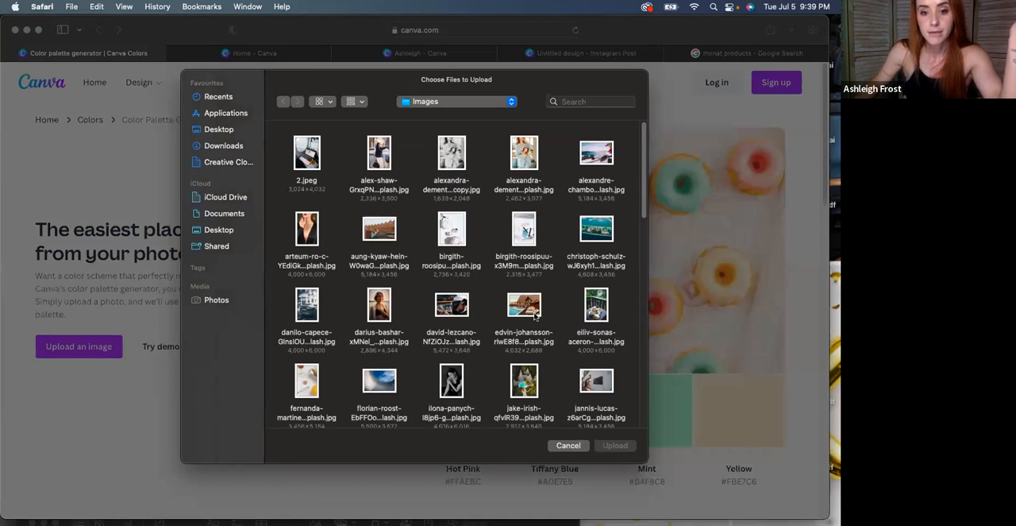
pyautogui.moveTo(643, 185); pyautogui.dragTo(648, 306)
pyautogui.scroll(-5, 464, 162)
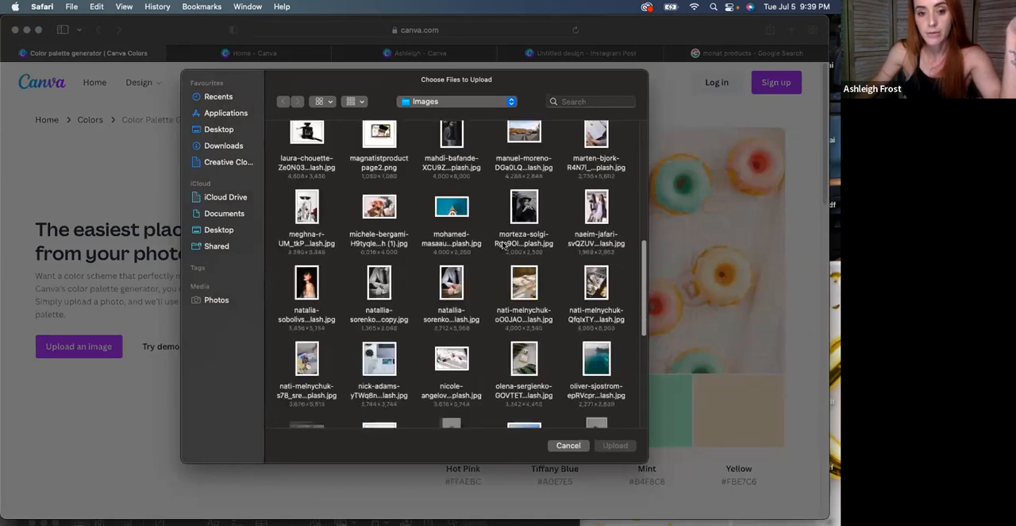
pyautogui.click(461, 150)
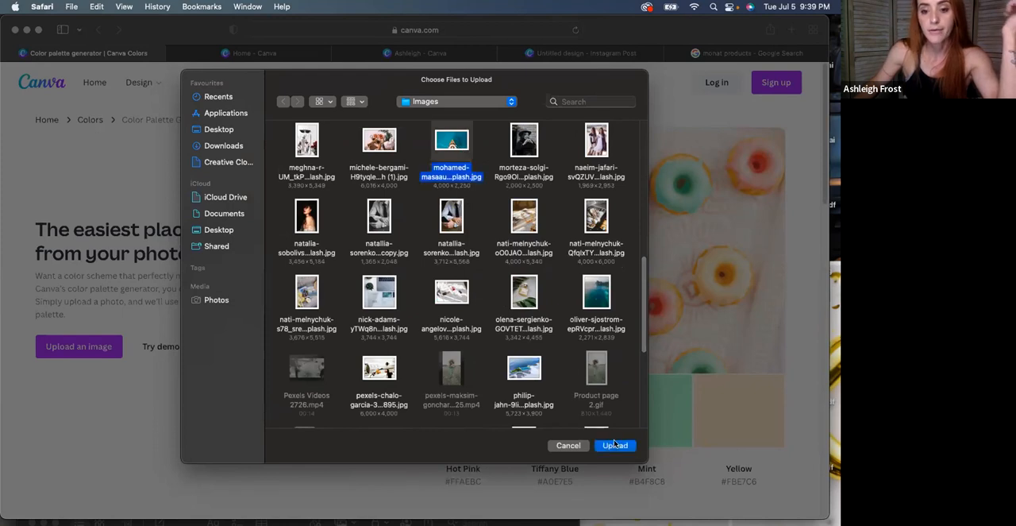
pyautogui.click(613, 444)
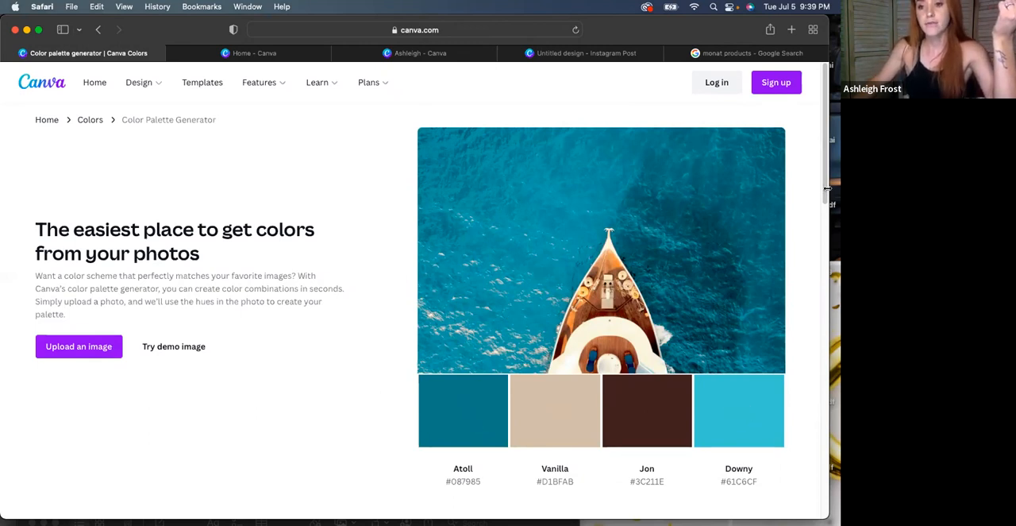
# Copy the Atoll hex code #087985 from the generated boat palette and return to the Canva home page
pyautogui.moveTo(826, 186); pyautogui.dragTo(822, 215)
pyautogui.scroll(-3, 479, 317)
pyautogui.moveTo(437, 292); pyautogui.dragTo(491, 295)
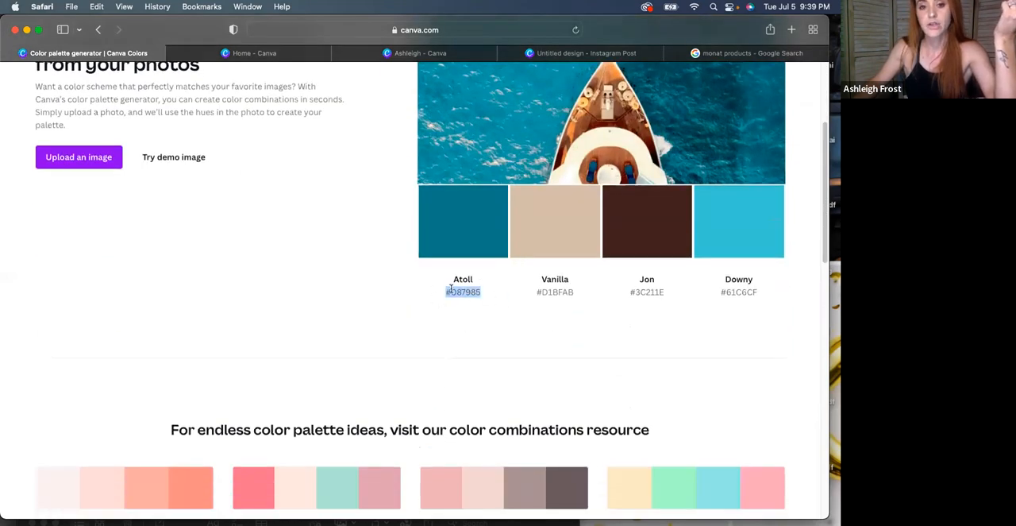
pyautogui.click(265, 53)
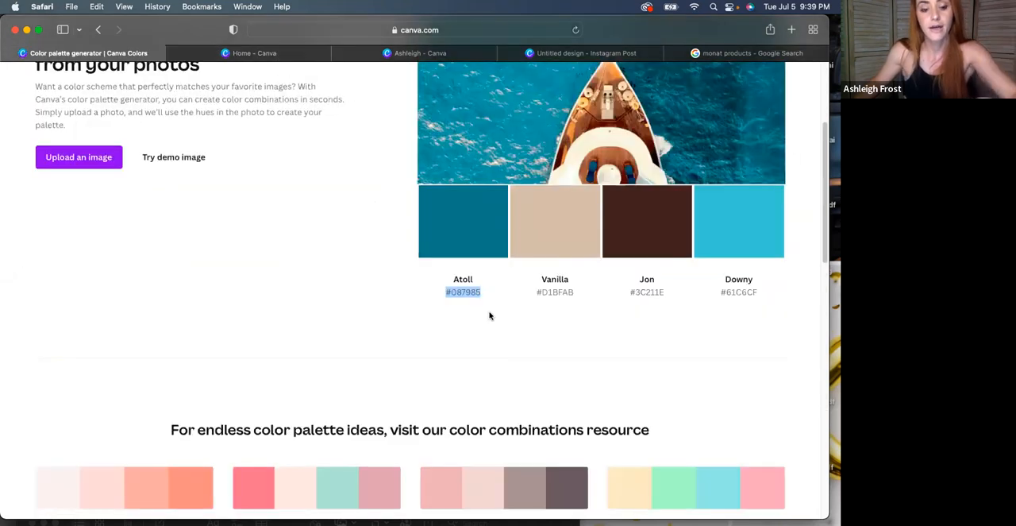
pyautogui.rightClick(459, 294)
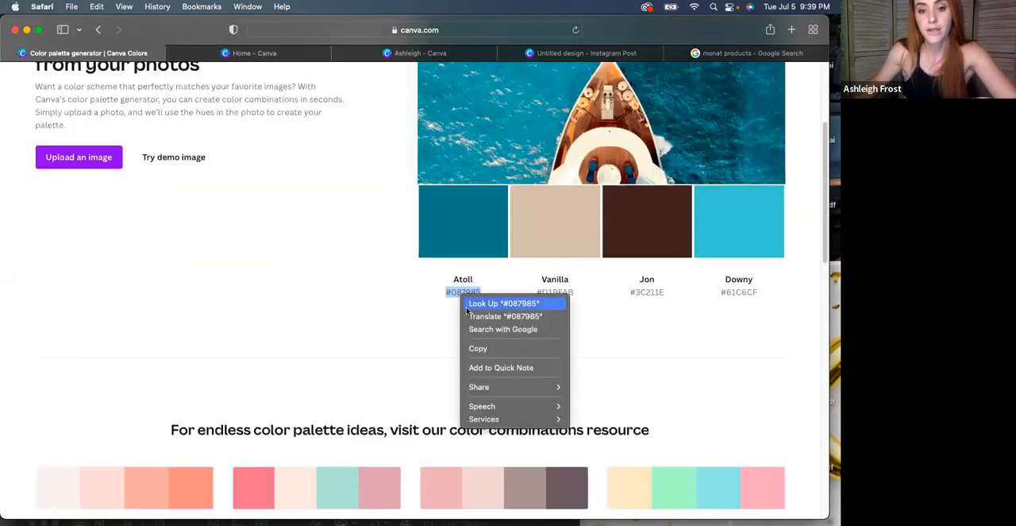
pyautogui.click(481, 348)
pyautogui.click(265, 59)
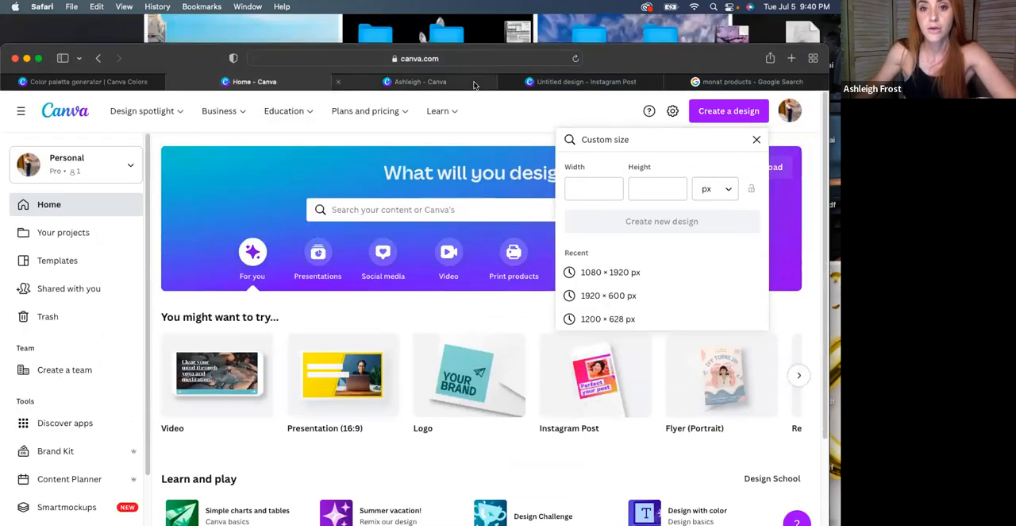
# Switch to the untitled Instagram Post design, fill the square with #087985, and move it toward the page's upper-left area
pyautogui.click(553, 84)
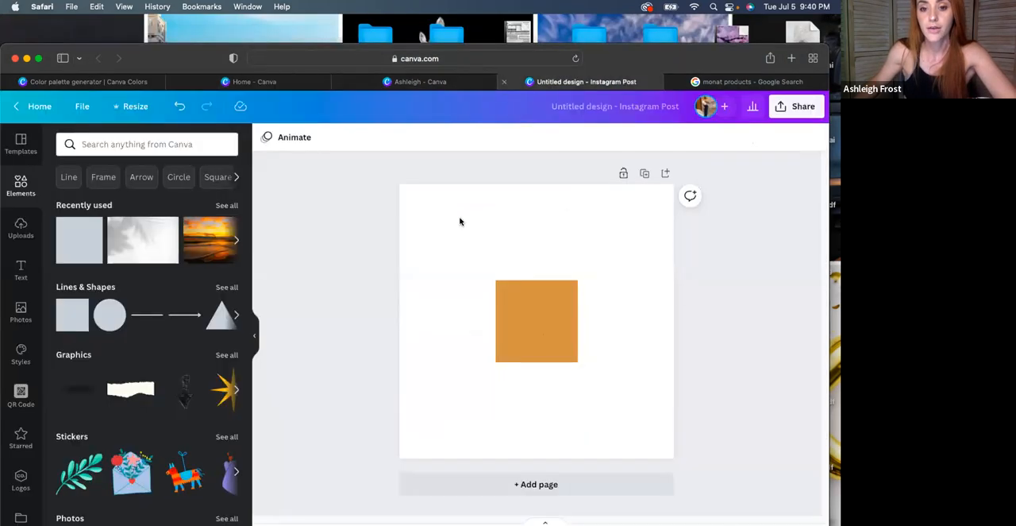
pyautogui.click(536, 321)
pyautogui.click(329, 138)
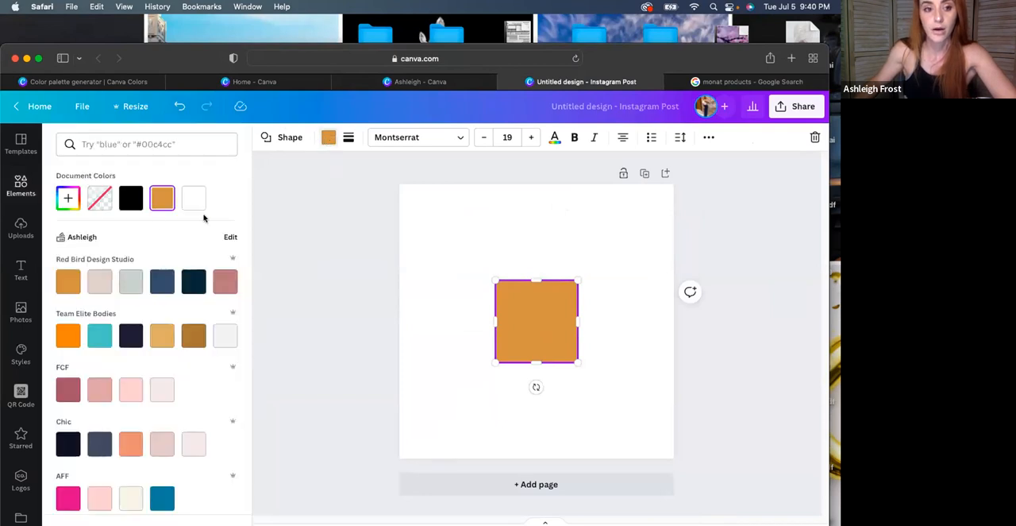
pyautogui.click(68, 198)
pyautogui.click(160, 317)
pyautogui.press('BackSpace')
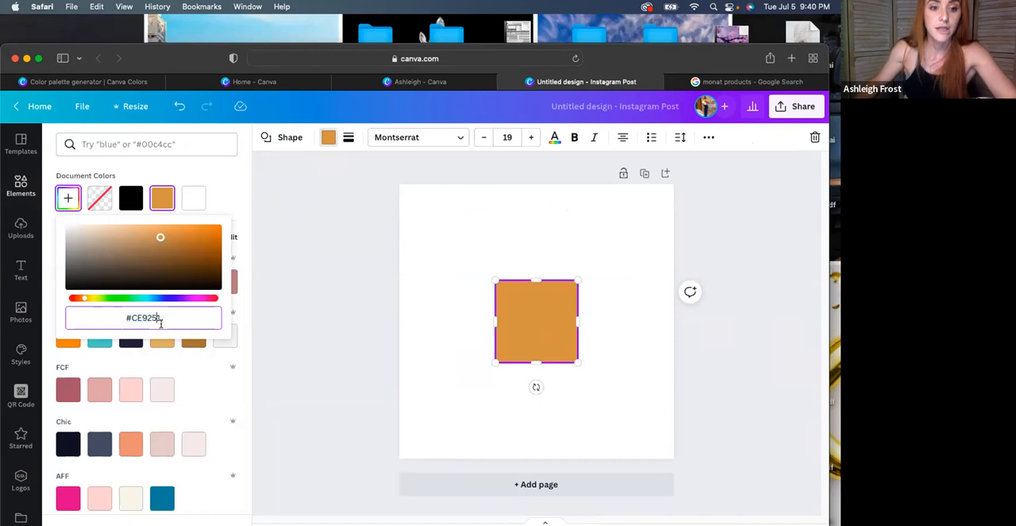
pyautogui.press('super+a')
pyautogui.press('super+v')
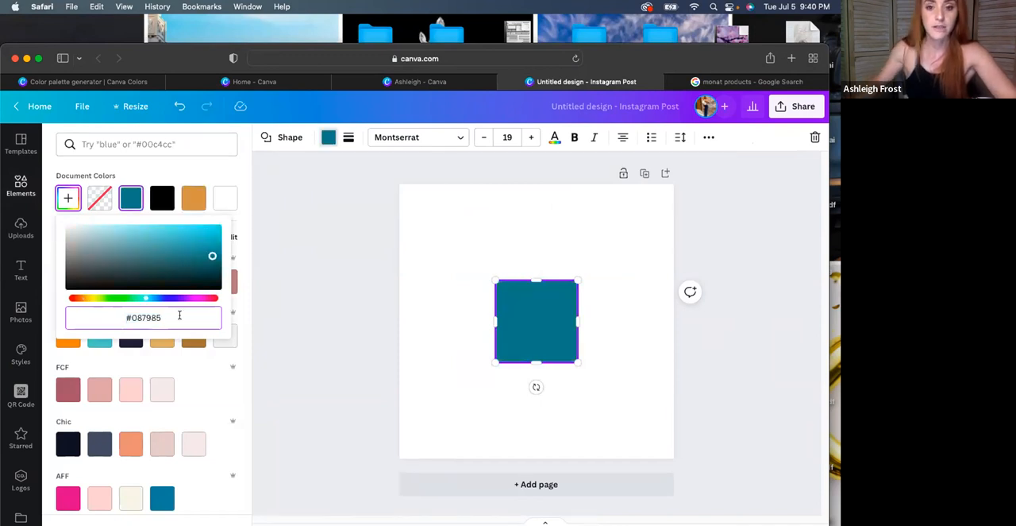
pyautogui.moveTo(519, 342); pyautogui.dragTo(474, 284)
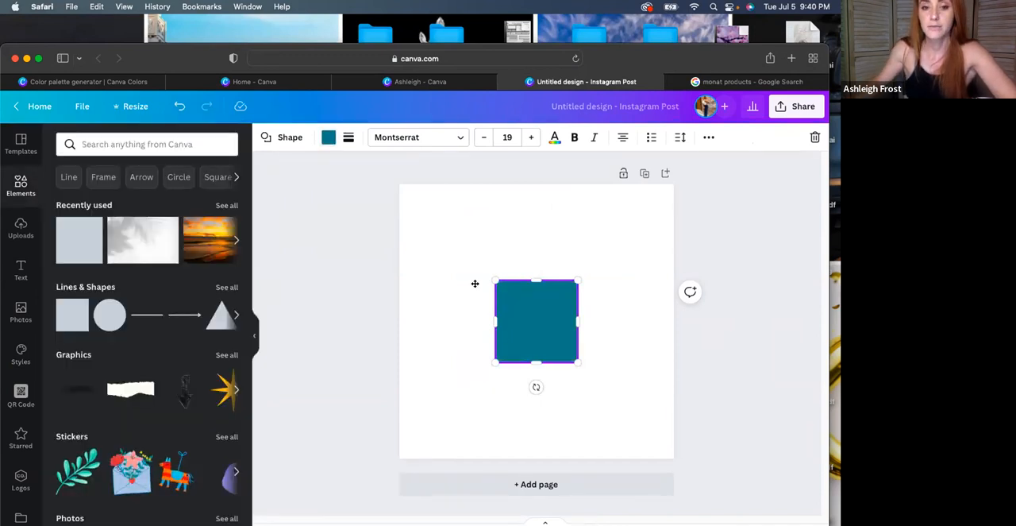
pyautogui.click(626, 309)
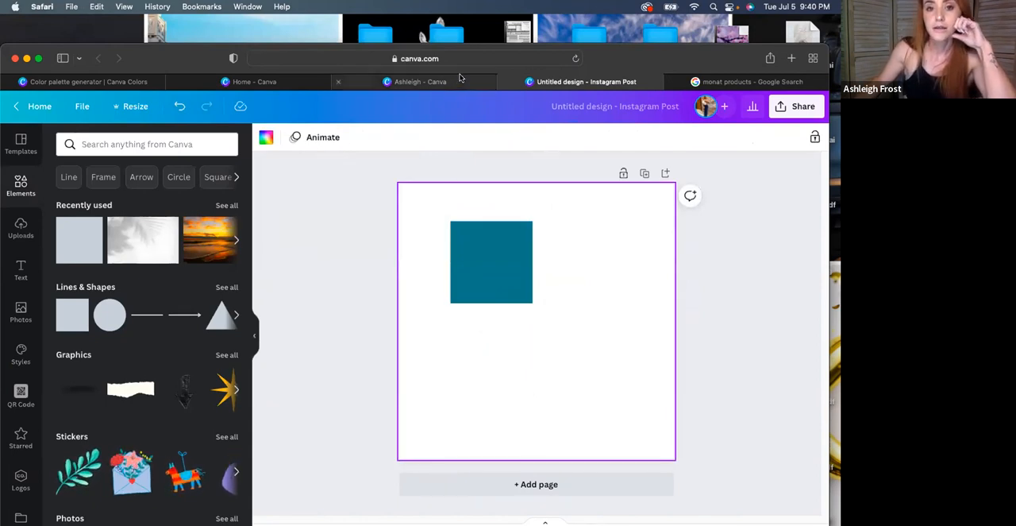
# Return to the color palette generator page and open the Color palettes collection to browse its combinations
pyautogui.click(106, 82)
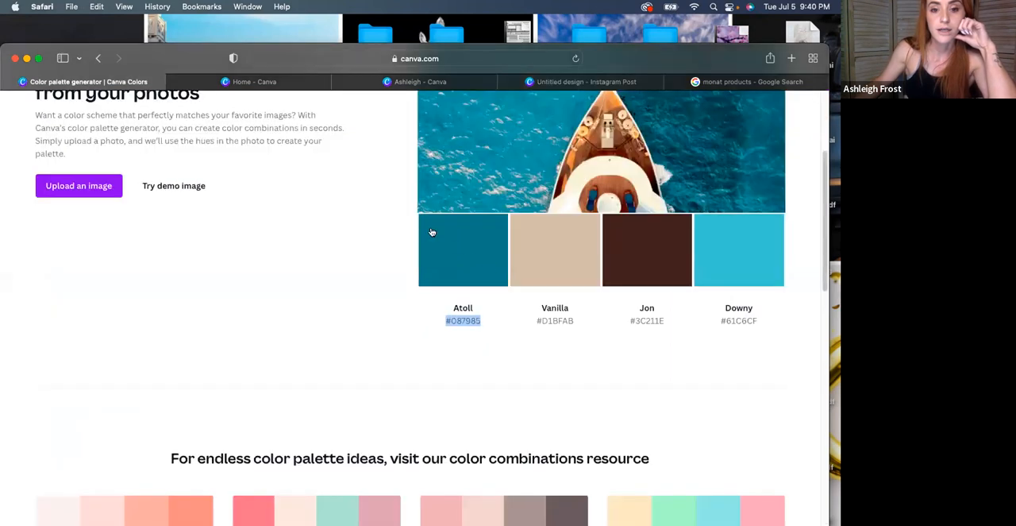
pyautogui.scroll(-5, 818, 298)
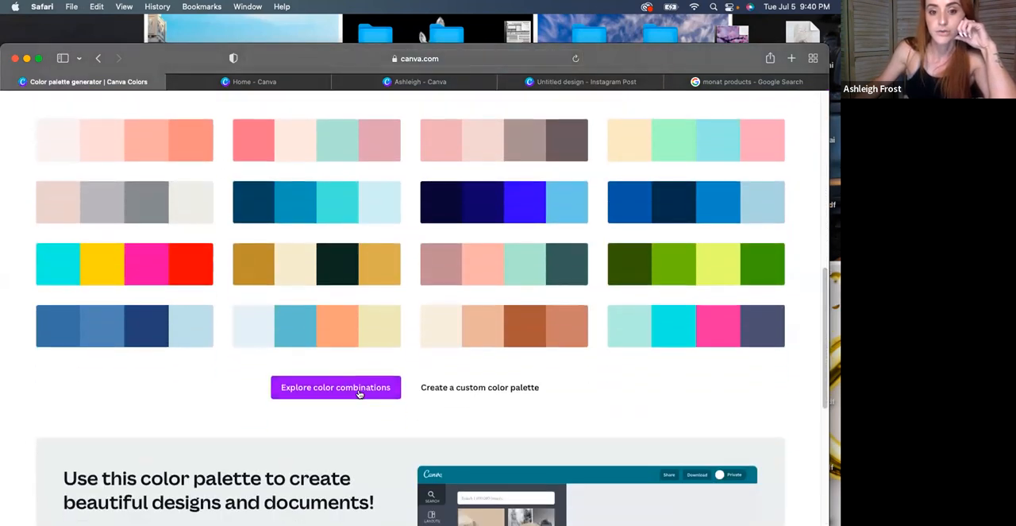
pyautogui.click(395, 389)
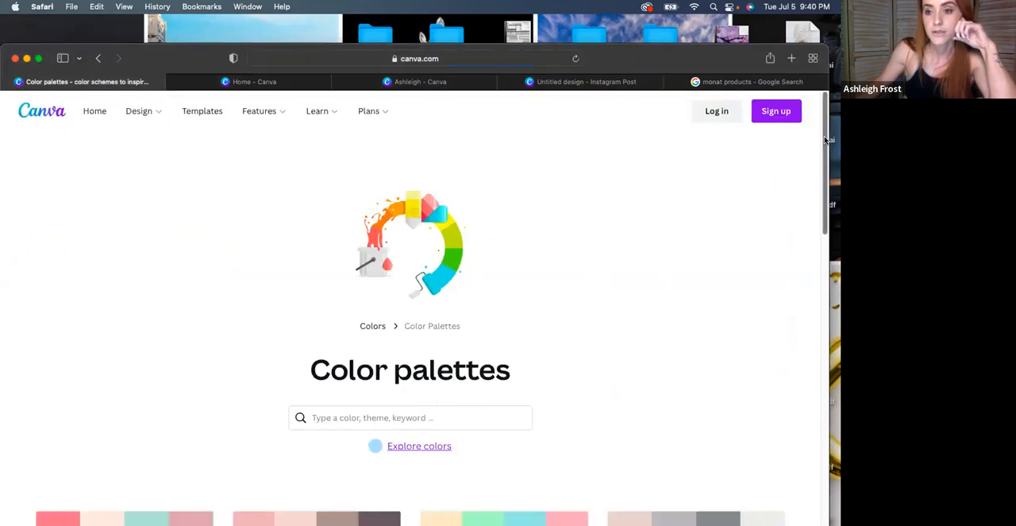
pyautogui.scroll(-3, 822, 143)
pyautogui.scroll(2, 823, 160)
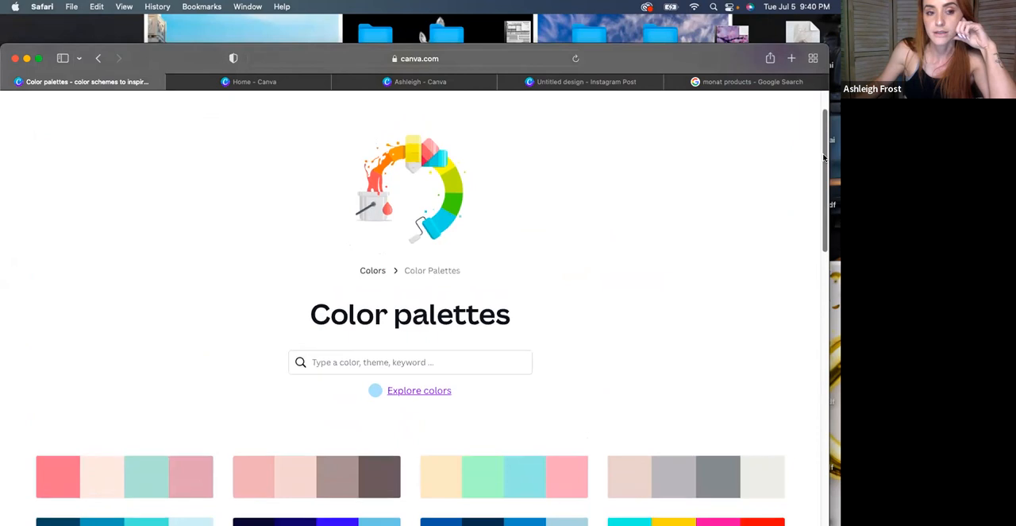
pyautogui.scroll(-2, 400, 266)
# Search the color palettes for SUNSET and open the Warm Sunset combination
pyautogui.click(398, 265)
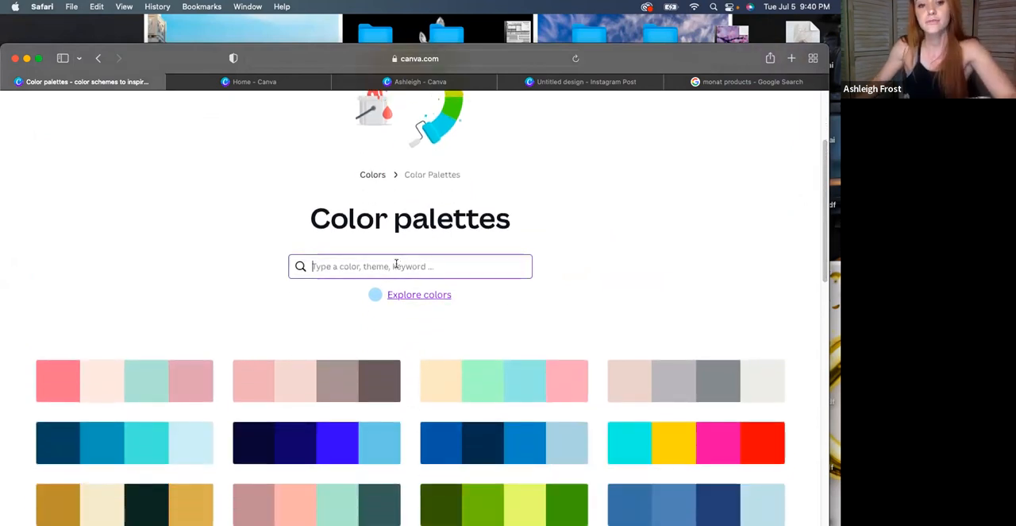
pyautogui.write('SUNSET')
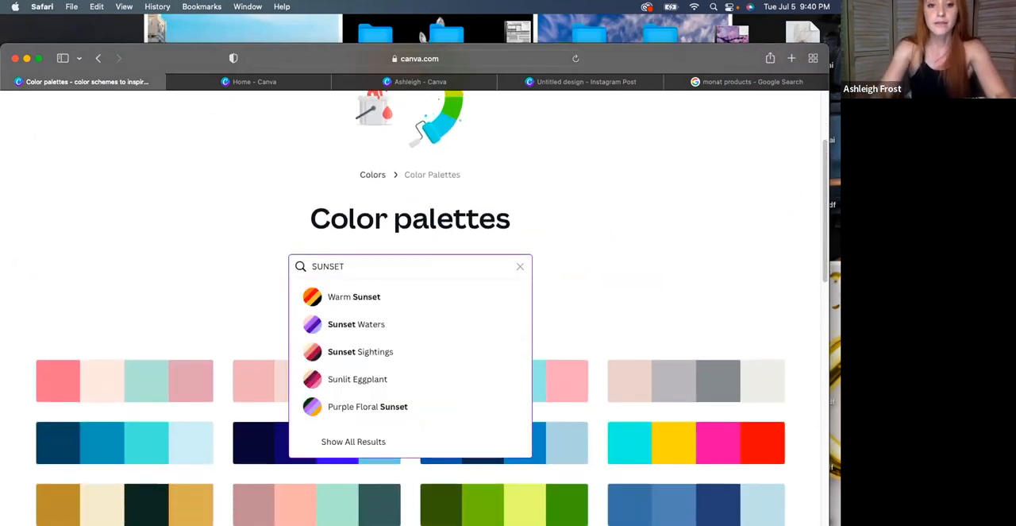
pyautogui.press('Down')
pyautogui.press('Down')
pyautogui.press('Down')
pyautogui.press('Down')
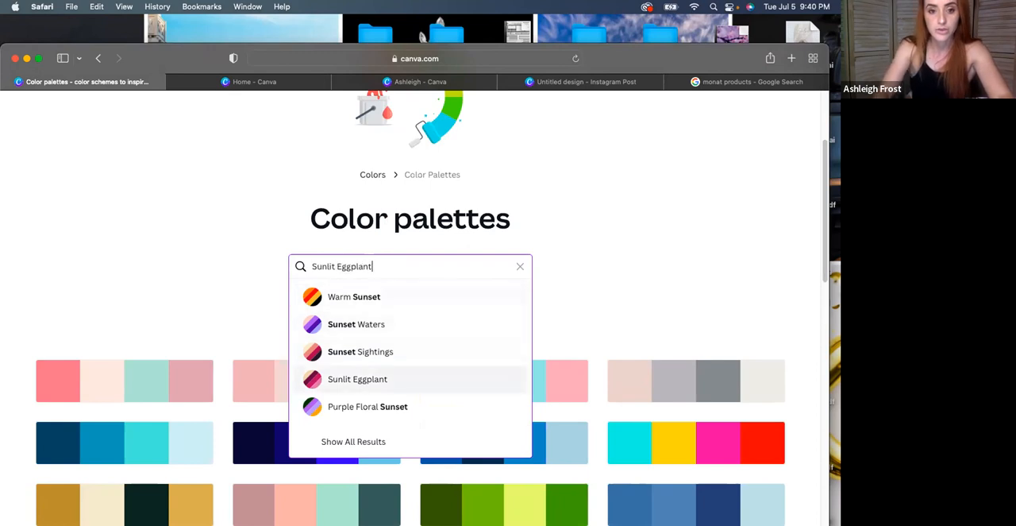
pyautogui.click(366, 299)
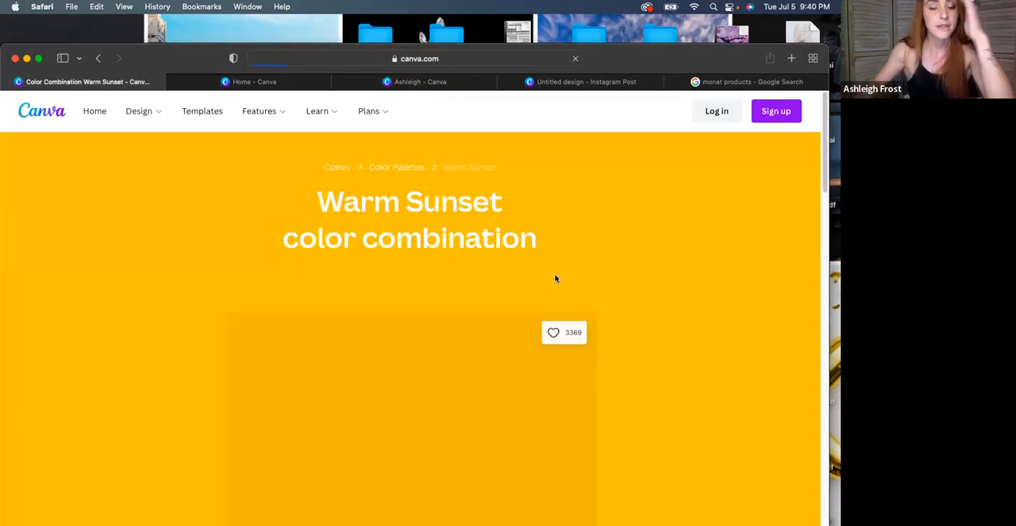
# Browse more combinations related to Warm Sunset and open the Tropical Bliss palette to view its hex codes
pyautogui.scroll(-5, 287, 272)
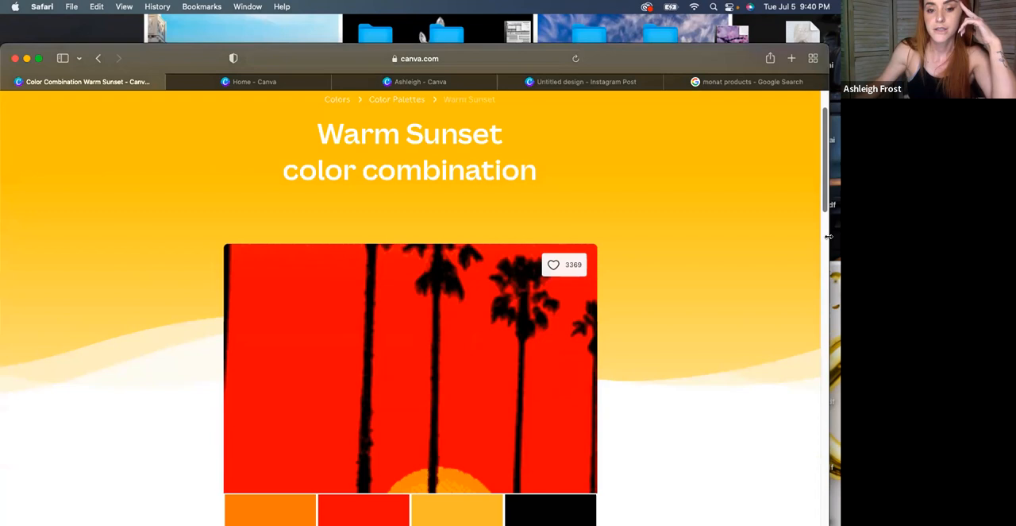
pyautogui.moveTo(822, 170); pyautogui.dragTo(822, 267)
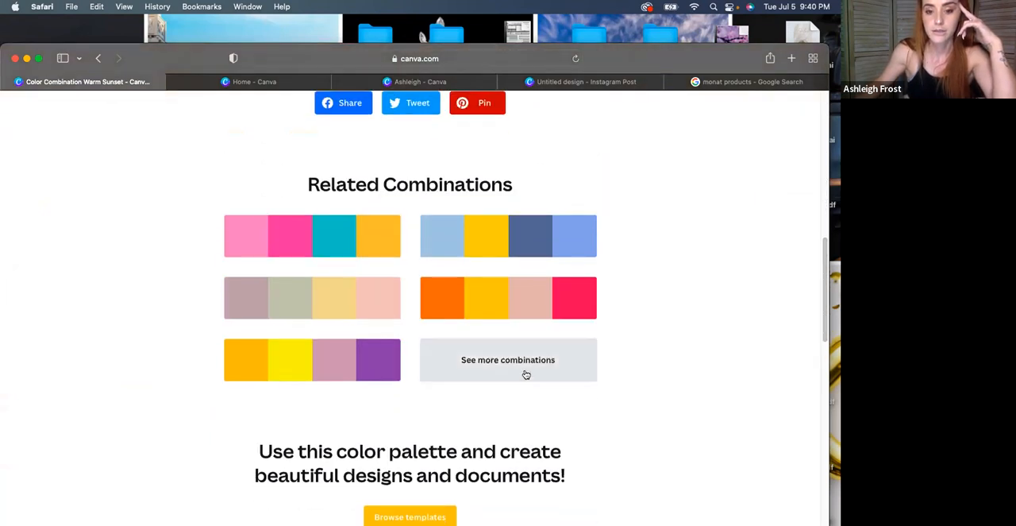
pyautogui.click(520, 356)
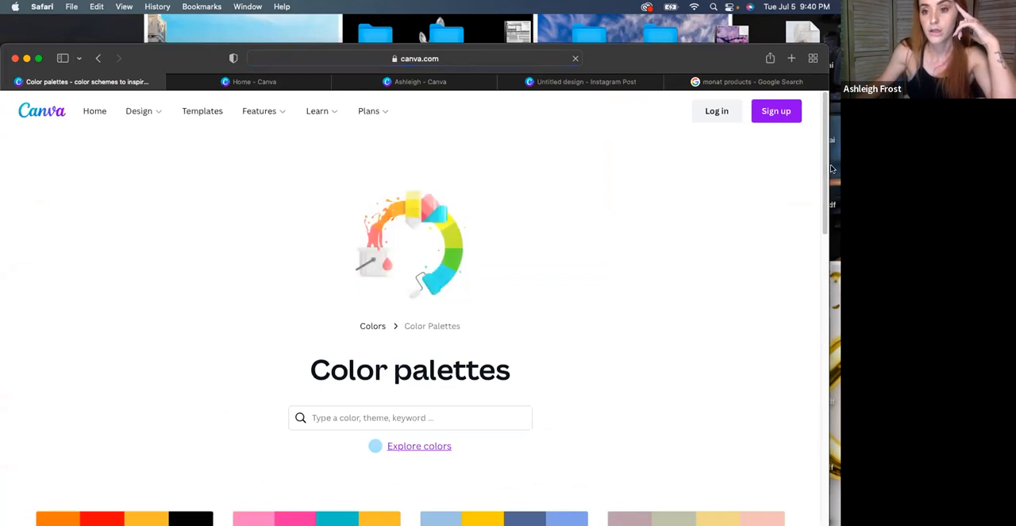
pyautogui.moveTo(822, 165); pyautogui.dragTo(808, 424)
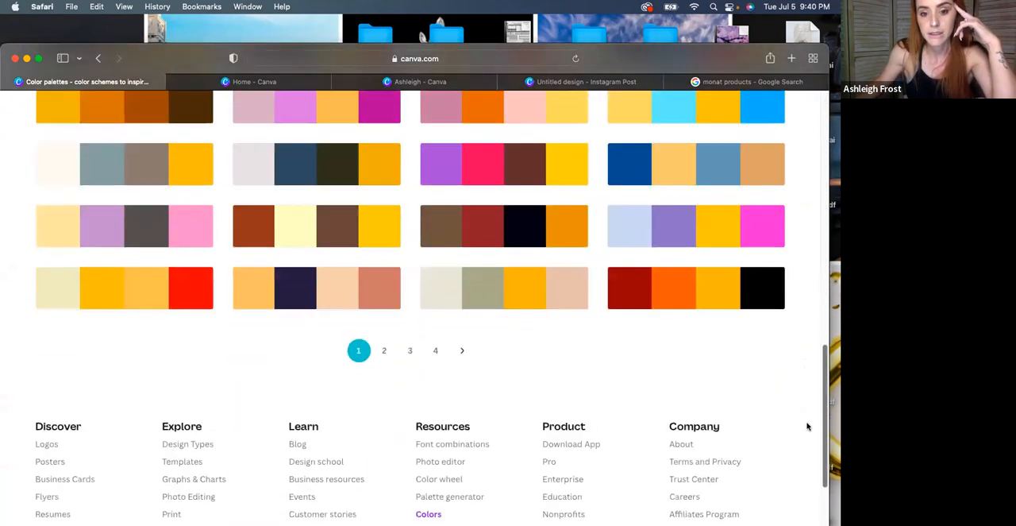
pyautogui.click(488, 229)
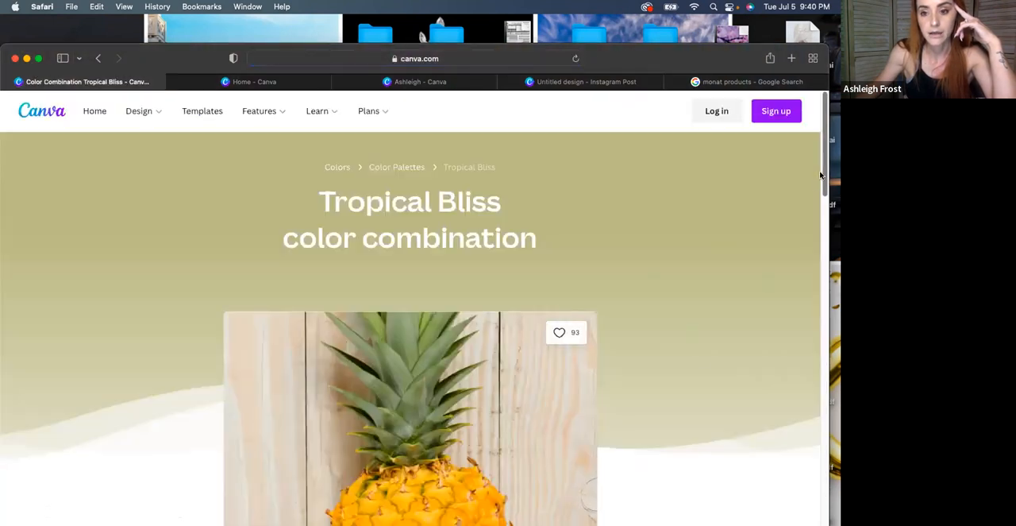
pyautogui.moveTo(824, 169); pyautogui.dragTo(824, 266)
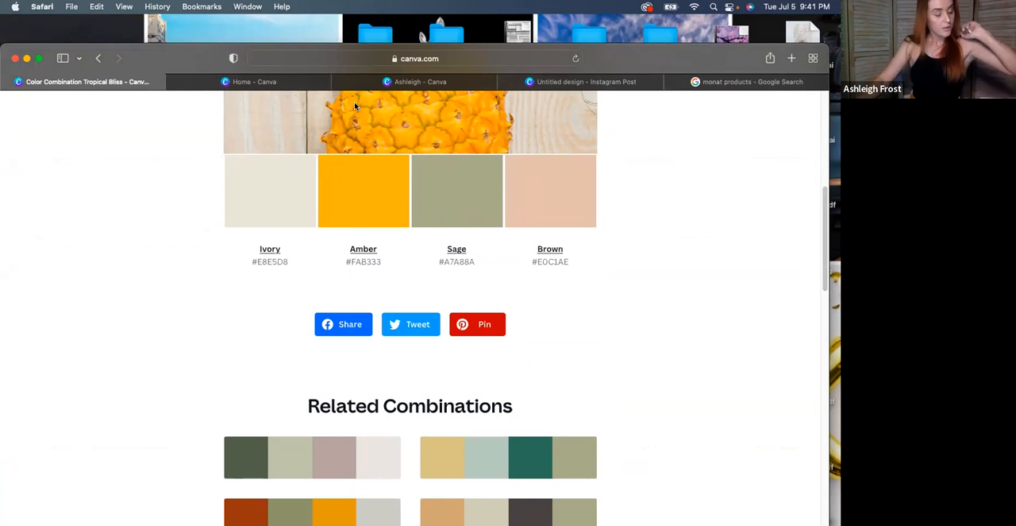
pyautogui.click(303, 83)
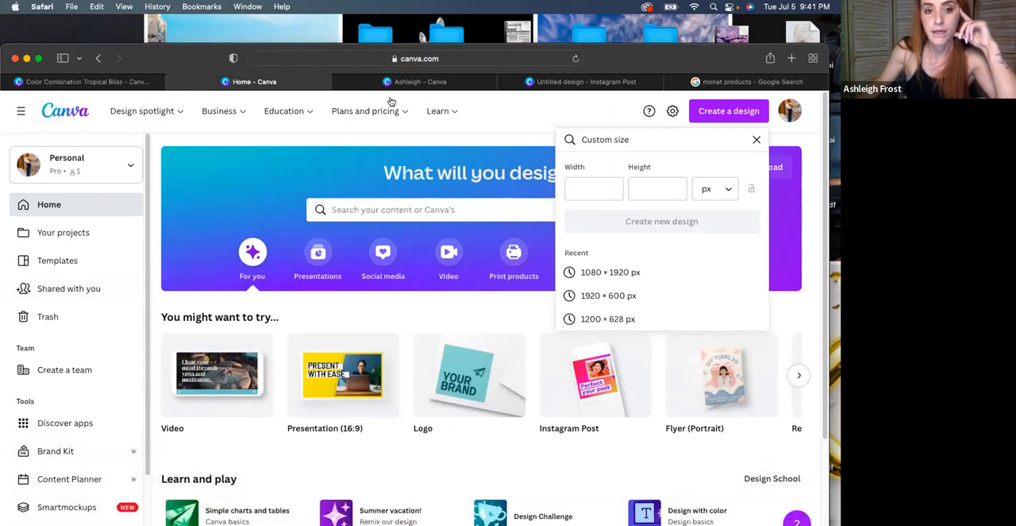
pyautogui.click(421, 82)
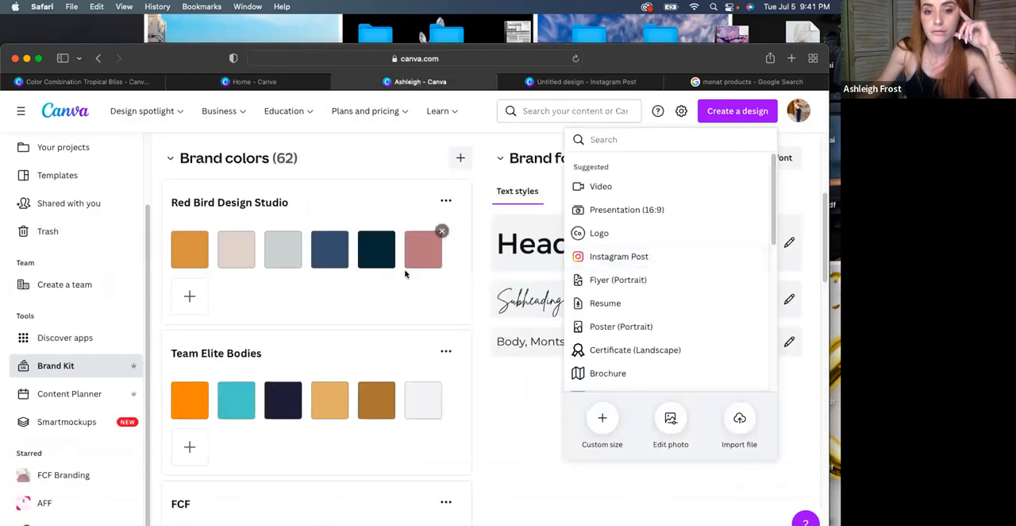
pyautogui.click(567, 81)
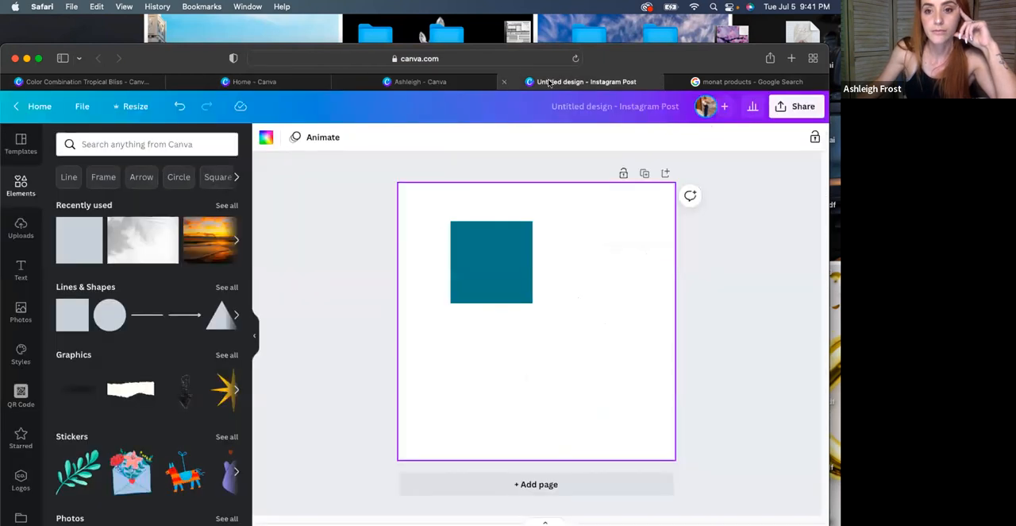
pyautogui.click(783, 108)
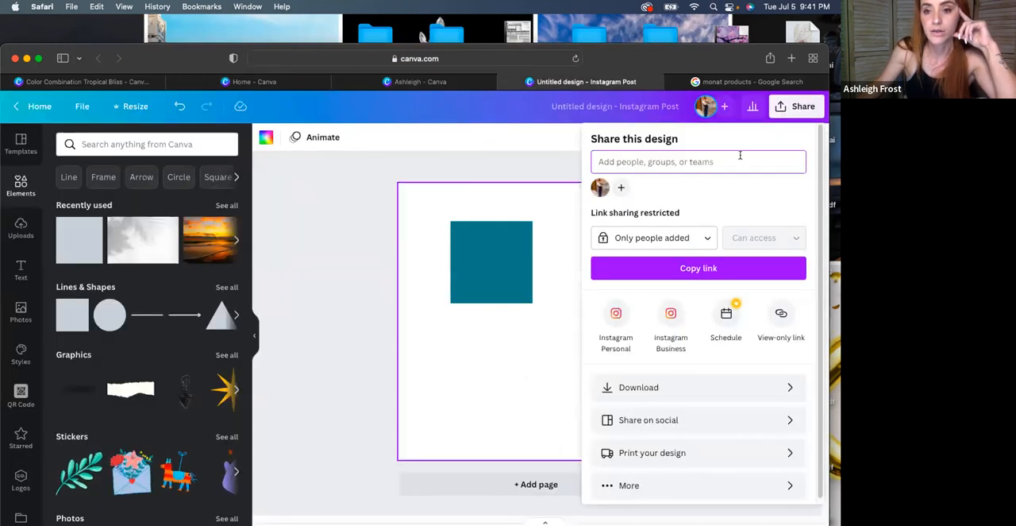
pyautogui.click(663, 389)
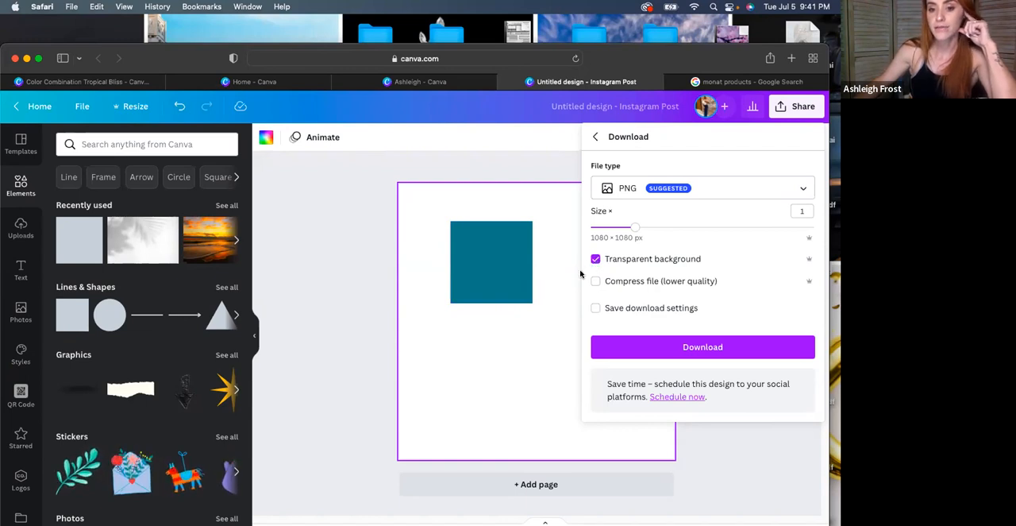
pyautogui.click(691, 344)
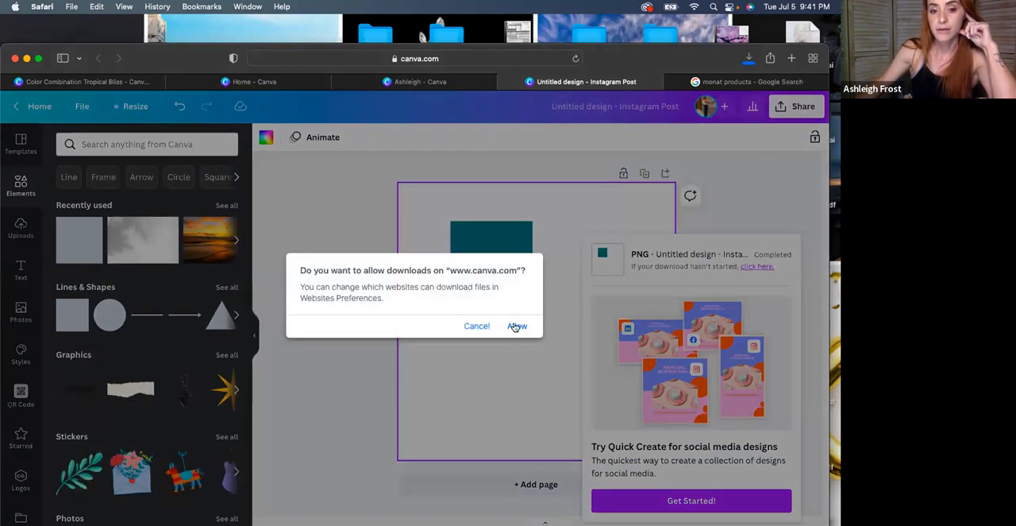
pyautogui.click(517, 326)
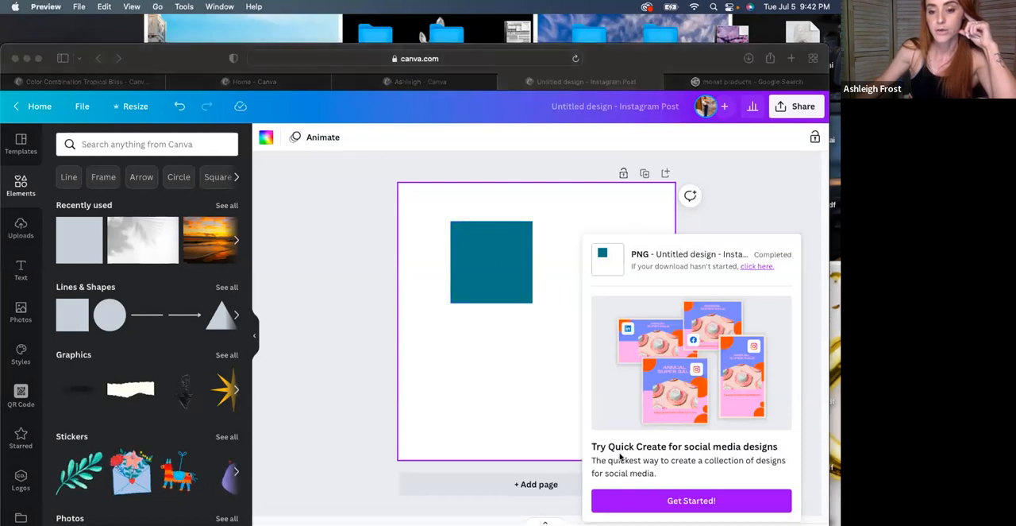
# Inspect the downloaded Untitled design.png in Preview and from the Downloads folder, closing each window to return to the design
pyautogui.click(669, 507)
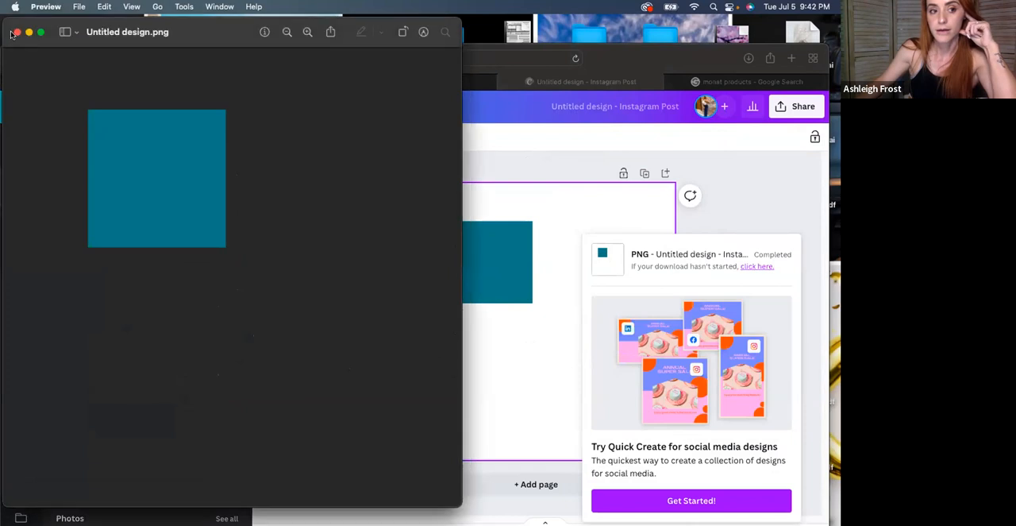
pyautogui.click(18, 32)
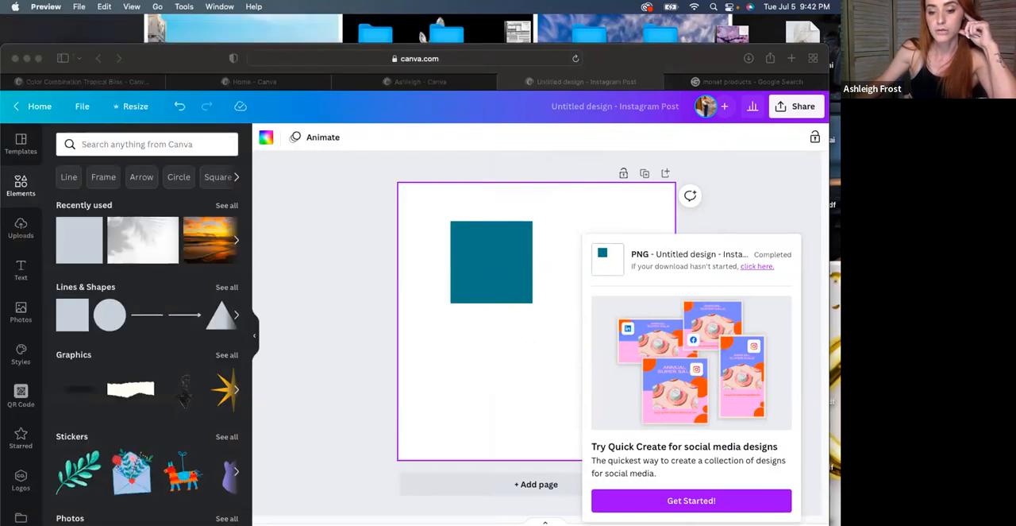
pyautogui.click(666, 482)
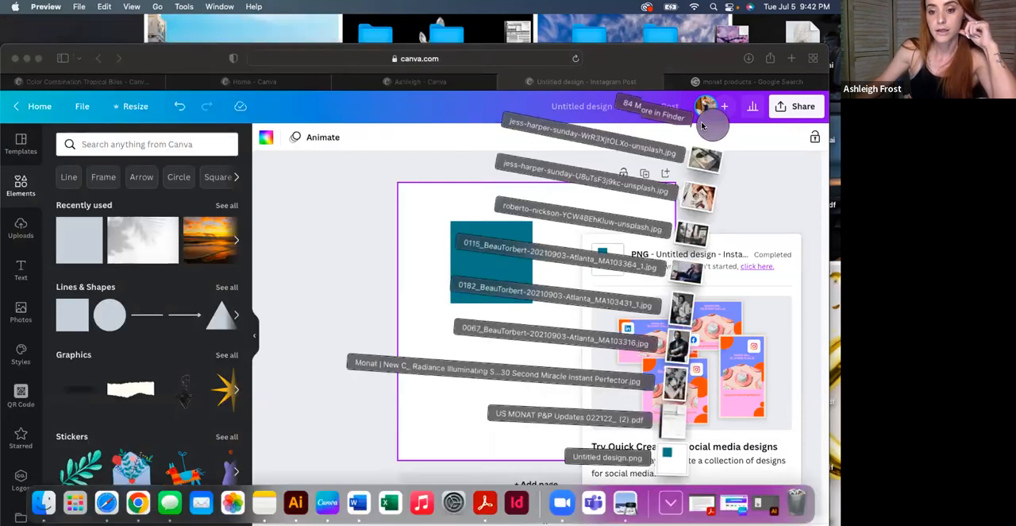
pyautogui.click(701, 121)
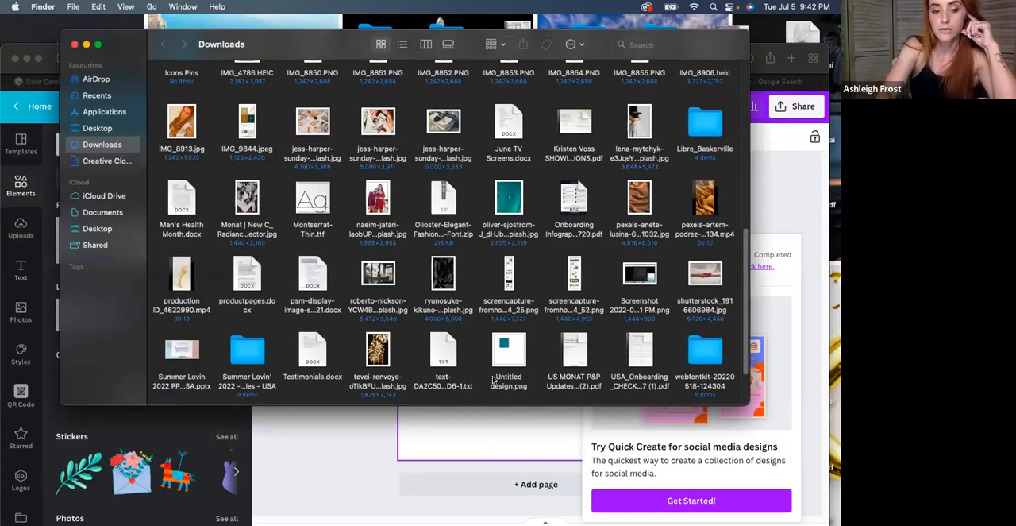
pyautogui.click(508, 350)
pyautogui.press('space')
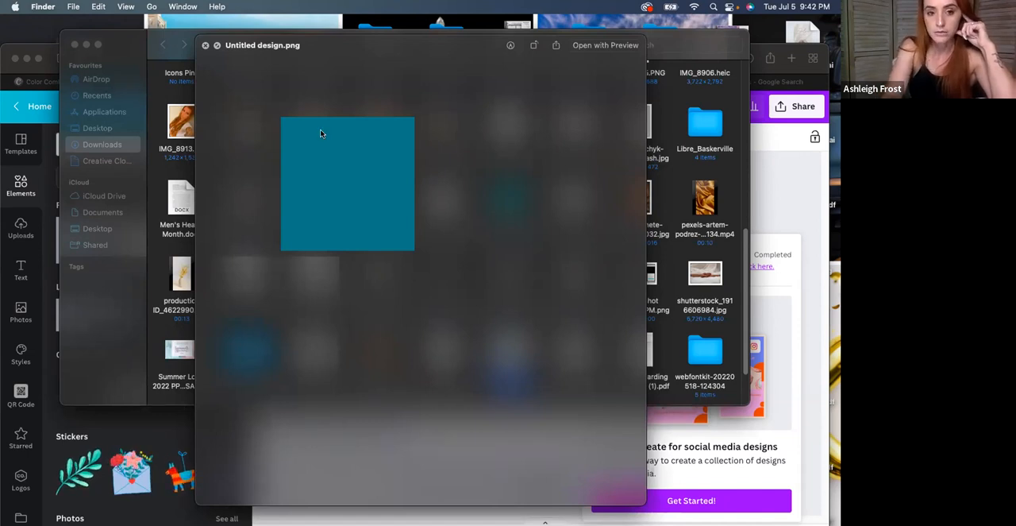
pyautogui.press('space')
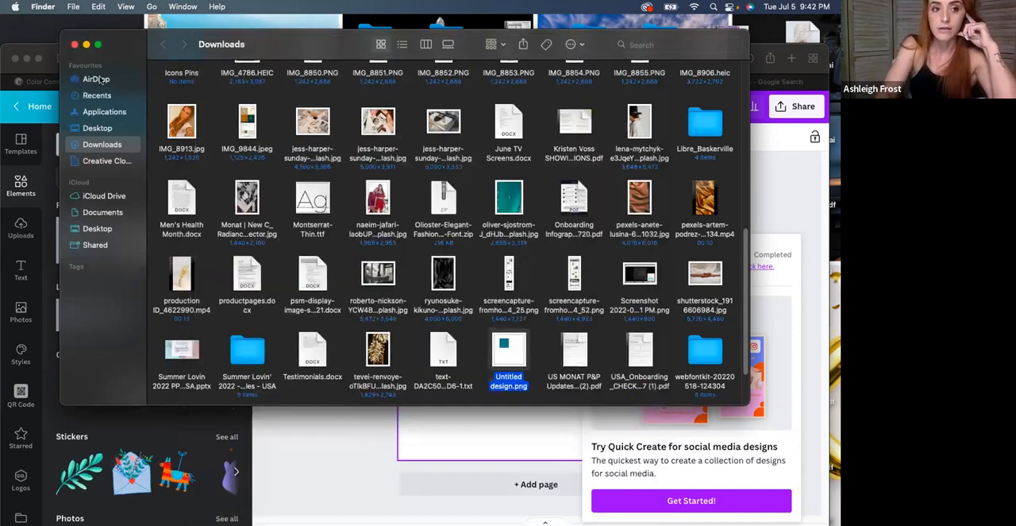
pyautogui.click(75, 45)
pyautogui.click(470, 309)
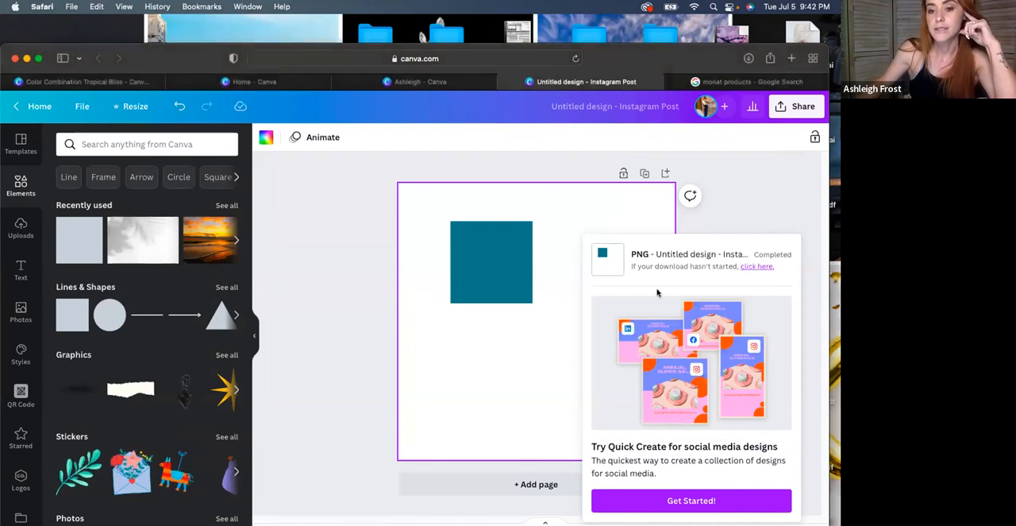
# Examine the design's download options, switching the file type to JPG and reviewing its quality setting and the other available formats
pyautogui.click(706, 207)
pyautogui.click(786, 106)
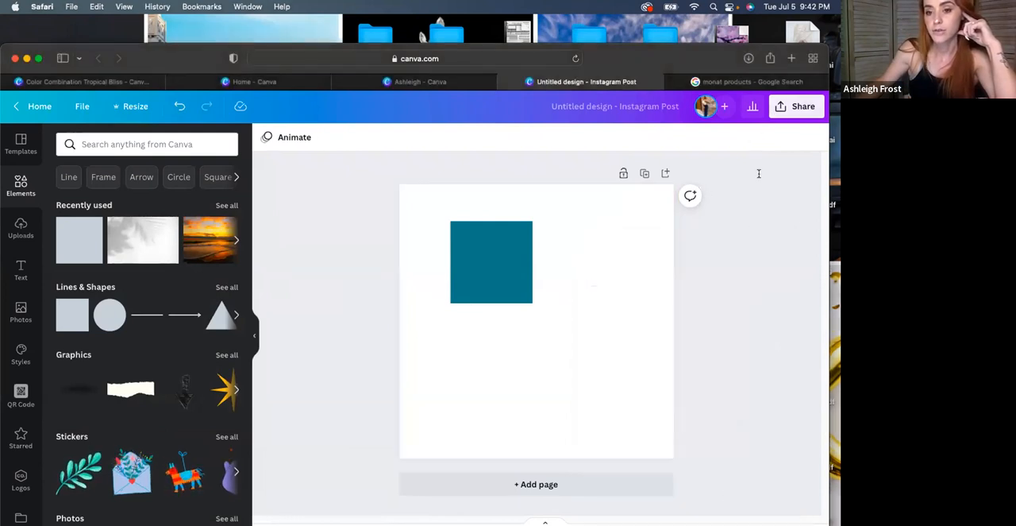
pyautogui.click(644, 387)
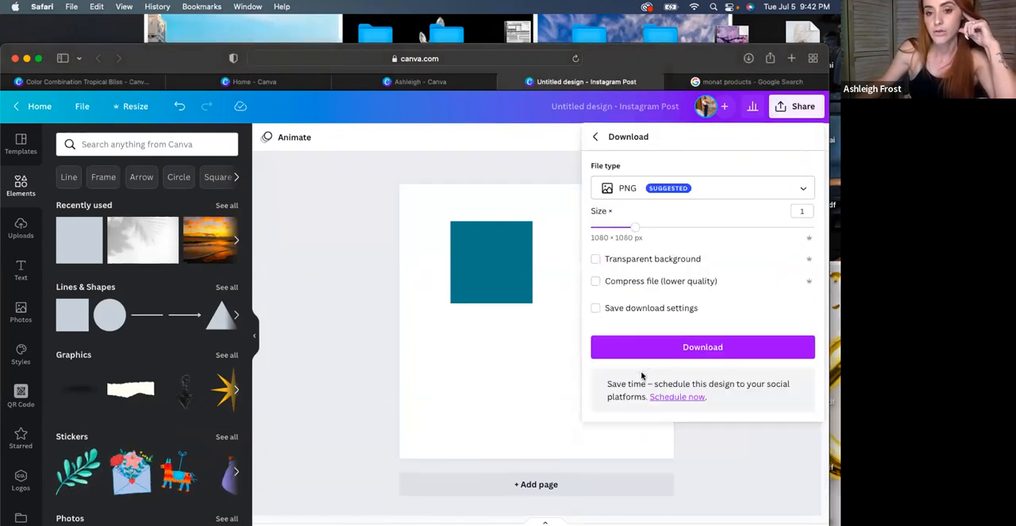
pyautogui.click(730, 196)
pyautogui.click(727, 157)
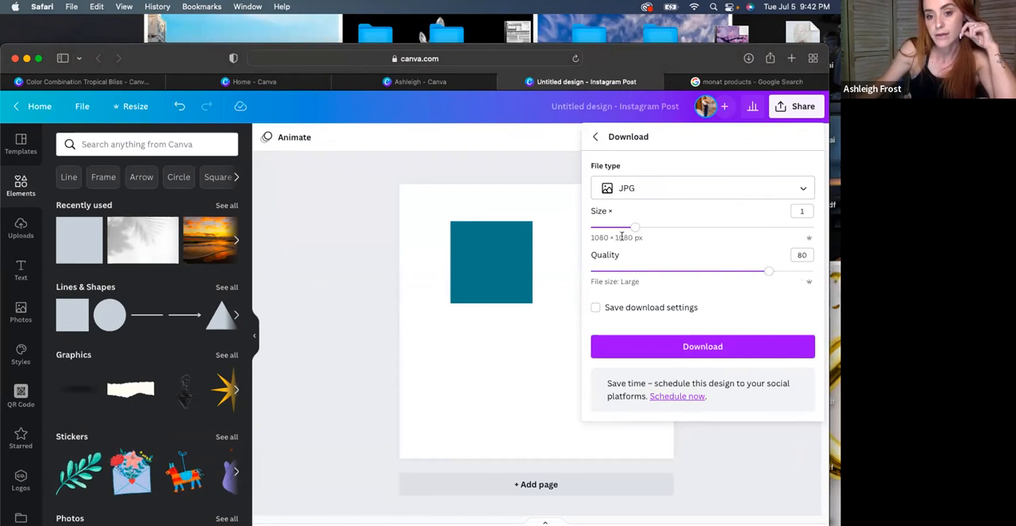
pyautogui.click(799, 255)
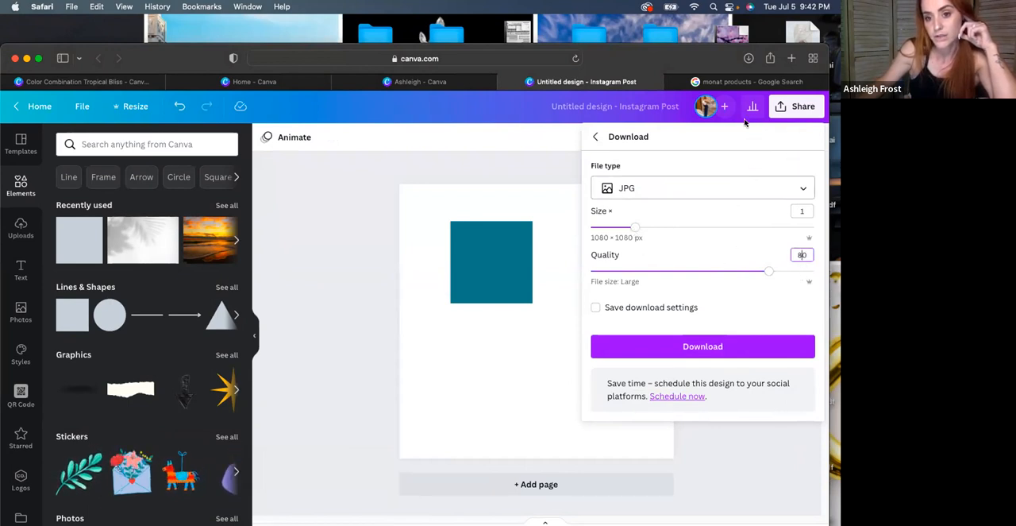
pyautogui.click(632, 157)
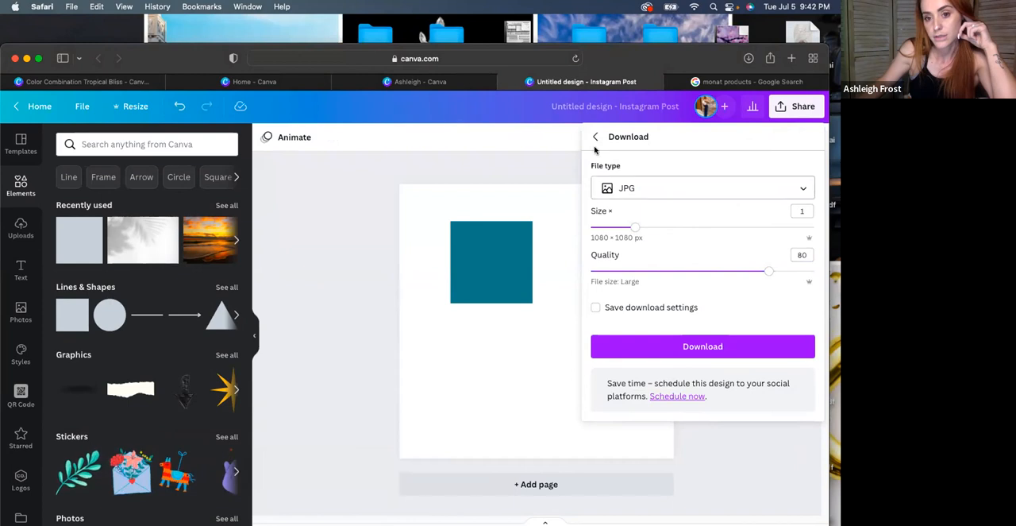
pyautogui.click(656, 197)
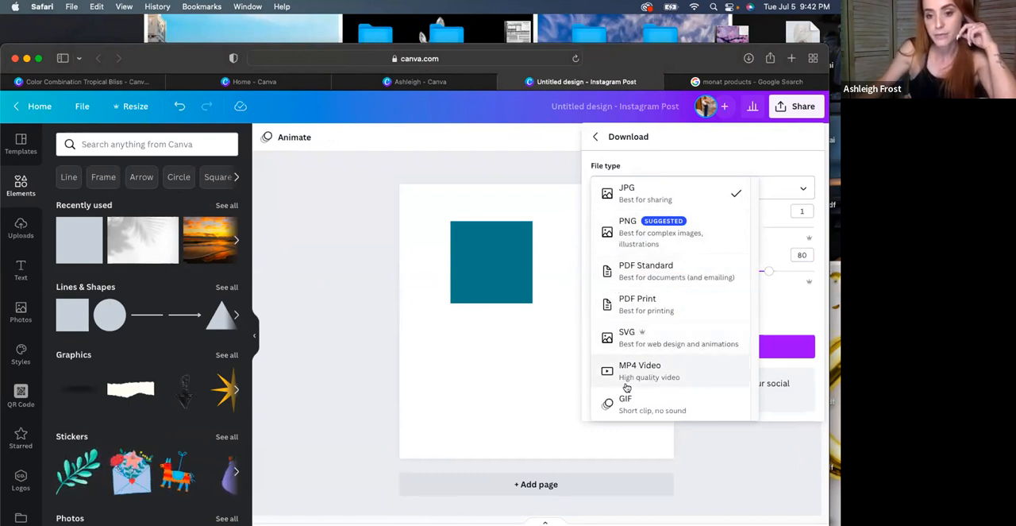
pyautogui.click(513, 270)
# Enlarge the teal square slightly from its lower-right corner, keeping the square shape type
pyautogui.click(508, 266)
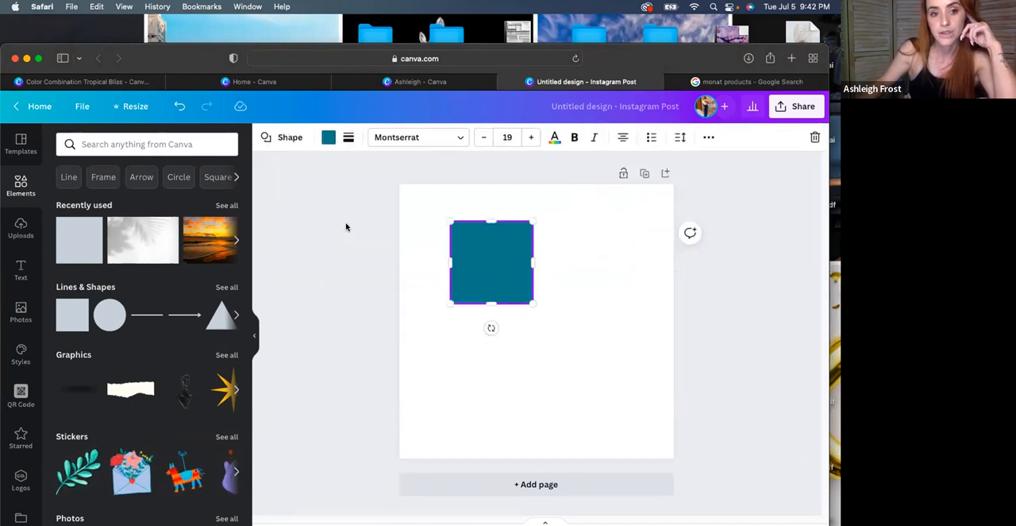
pyautogui.click(278, 137)
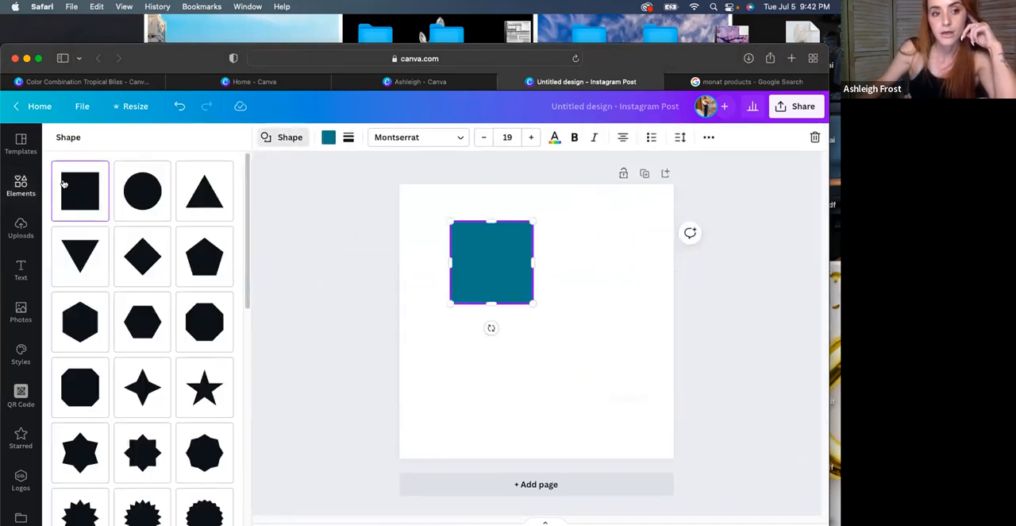
pyautogui.doubleClick(639, 64)
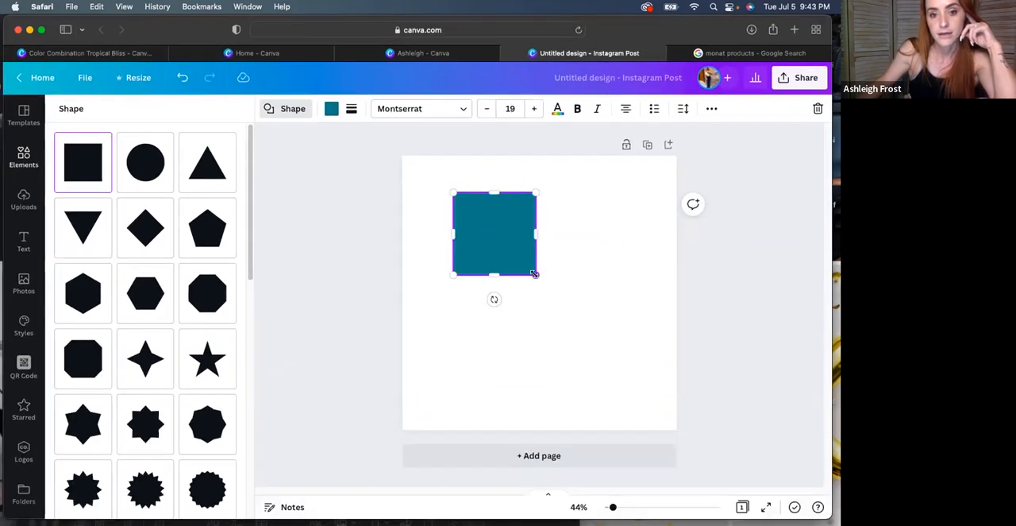
pyautogui.moveTo(534, 274); pyautogui.dragTo(550, 290)
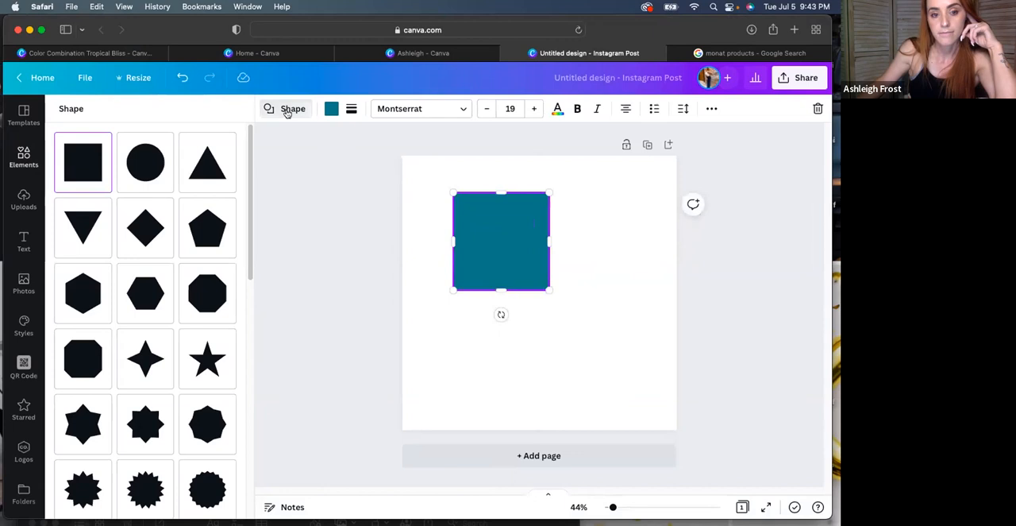
pyautogui.click(289, 109)
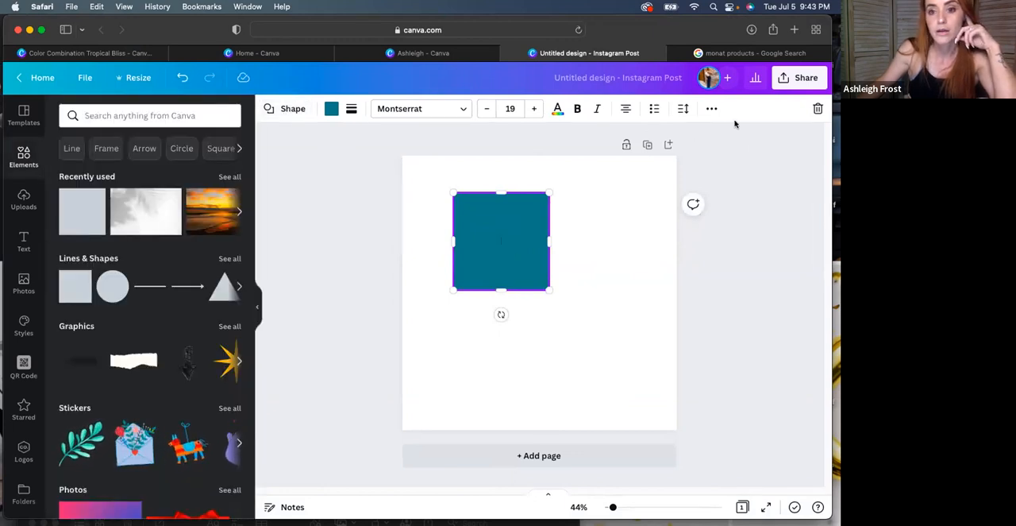
# Apply the Stomp animation to the teal square and preview the animated design
pyautogui.click(712, 109)
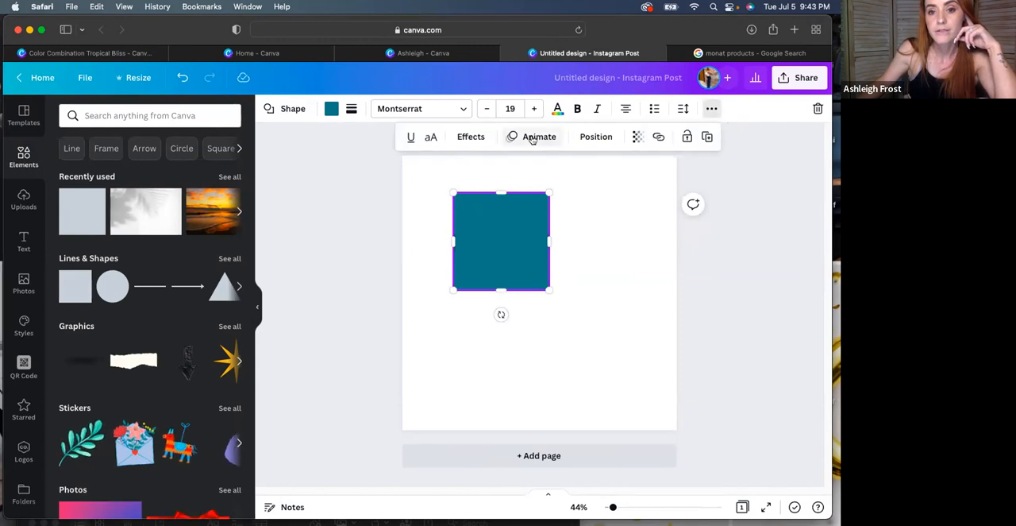
pyautogui.click(532, 136)
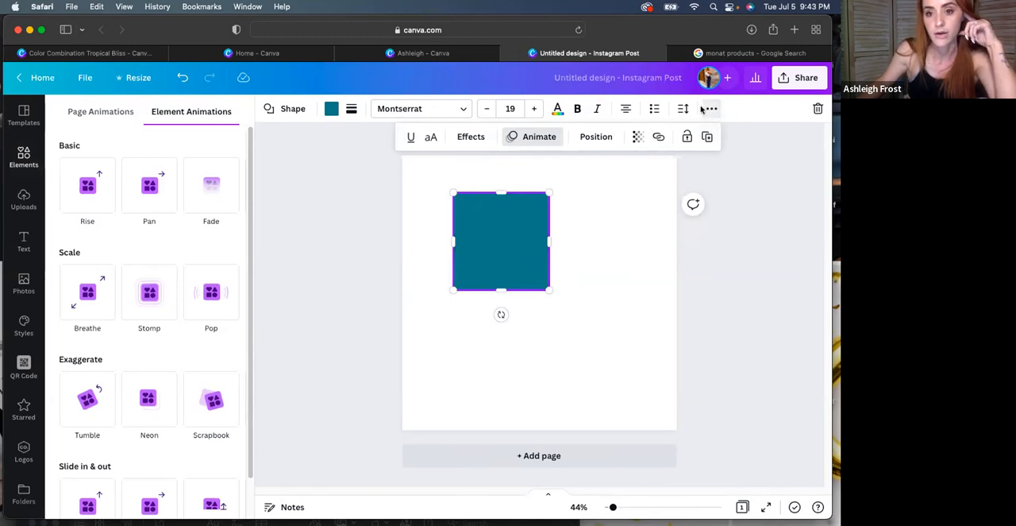
pyautogui.click(150, 292)
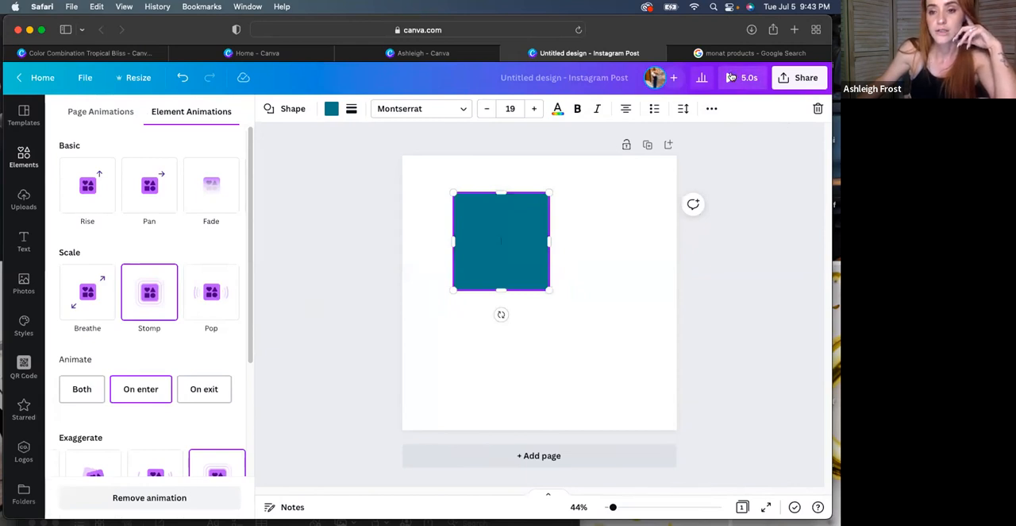
pyautogui.click(732, 77)
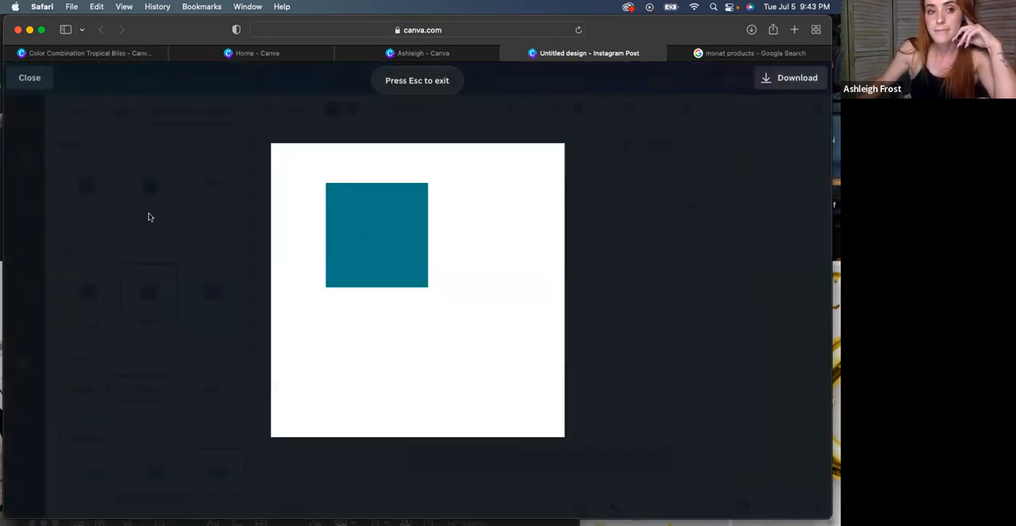
pyautogui.click(29, 77)
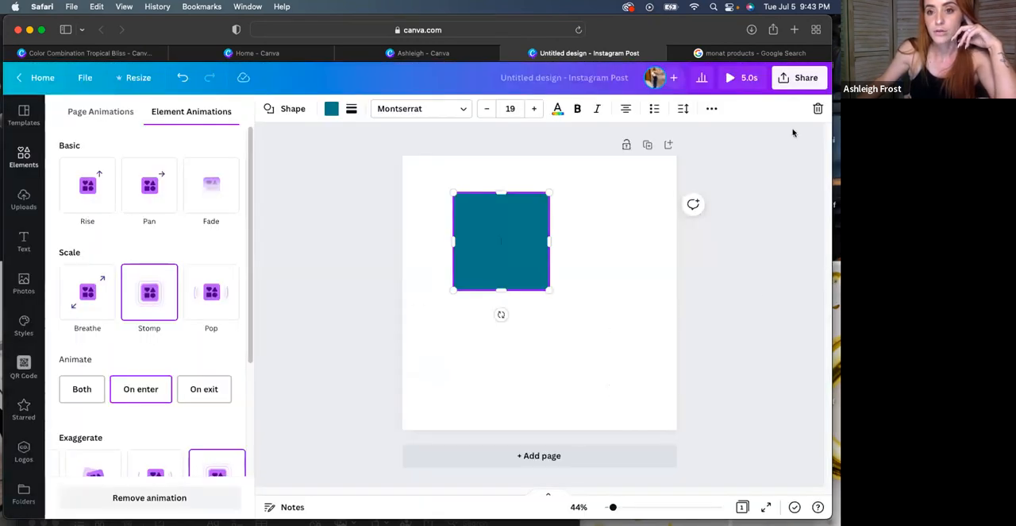
# Check which download file type is suggested for the animated design
pyautogui.click(803, 77)
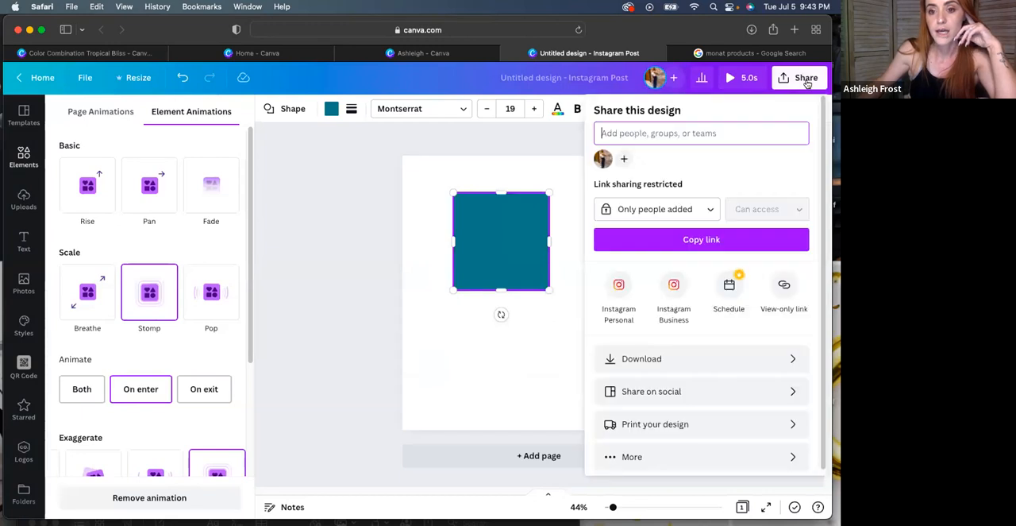
pyautogui.click(701, 364)
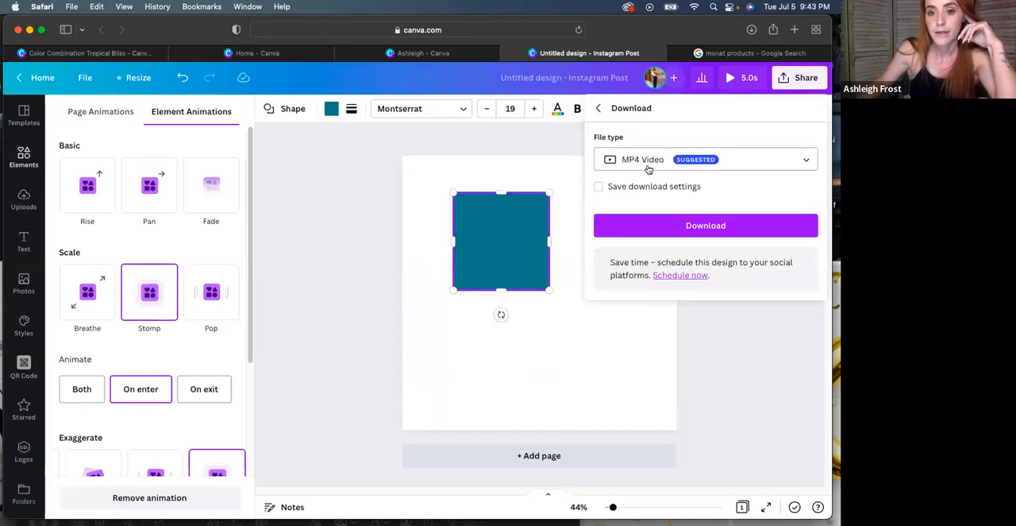
pyautogui.click(599, 108)
# Review the element animations and page animations available for the teal square
pyautogui.click(485, 247)
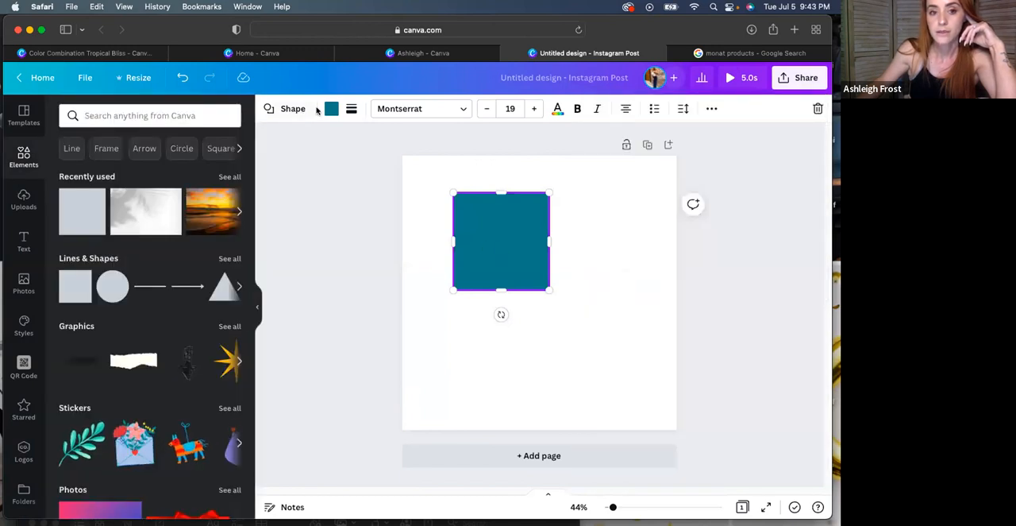
pyautogui.click(711, 109)
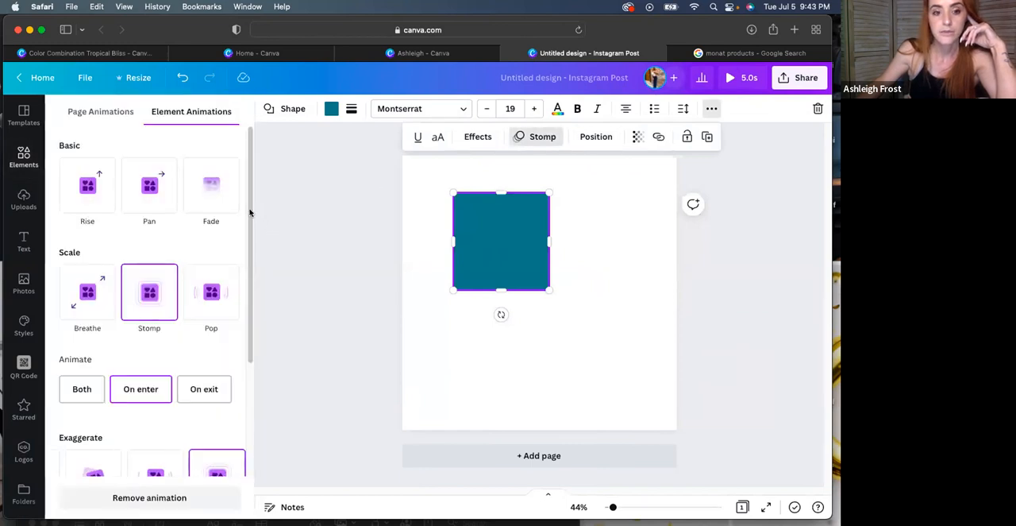
pyautogui.scroll(-3, 143, 301)
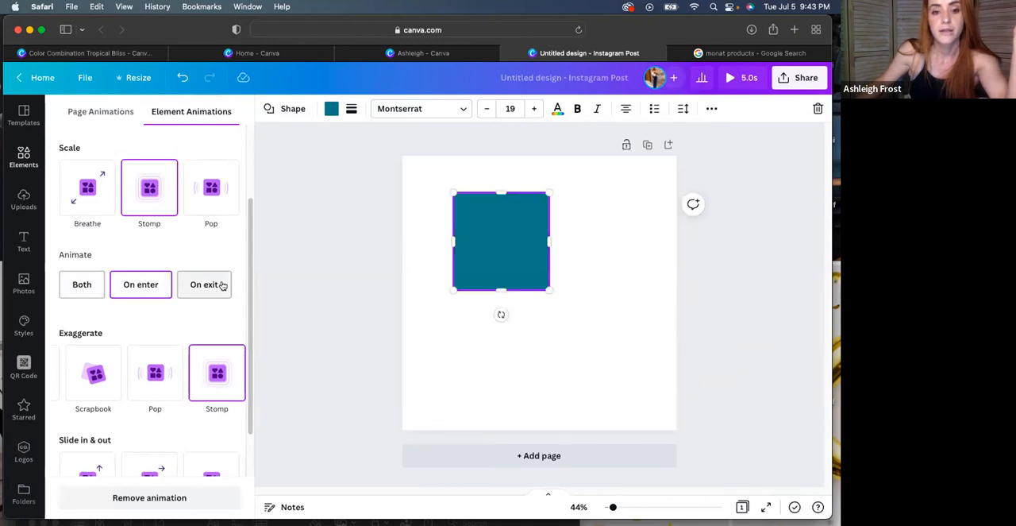
pyautogui.scroll(-2, 248, 352)
pyautogui.moveTo(249, 362)
pyautogui.mouseDown()
pyautogui.moveTo(256, 163)
pyautogui.moveTo(247, 172)
pyautogui.moveTo(255, 365)
pyautogui.mouseUp()
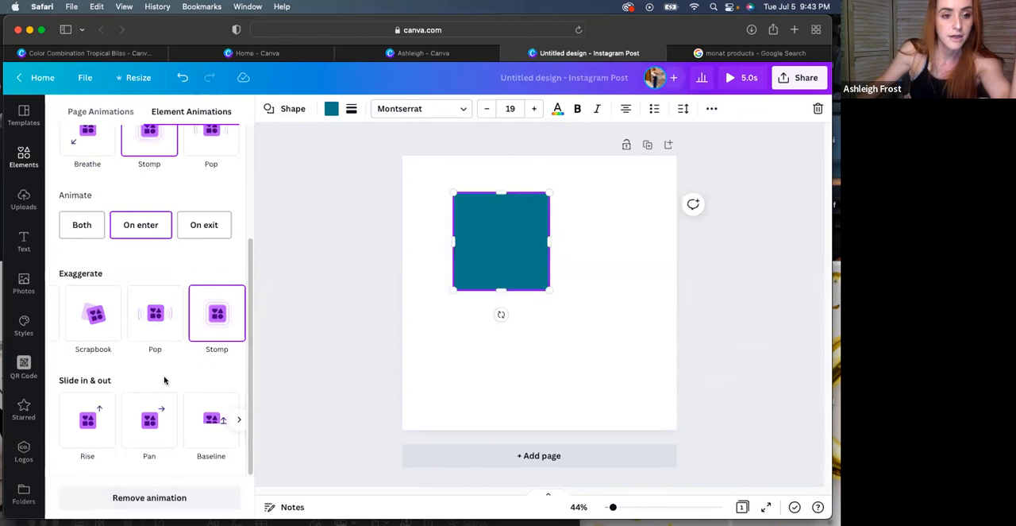
pyautogui.moveTo(249, 320); pyautogui.dragTo(107, 172)
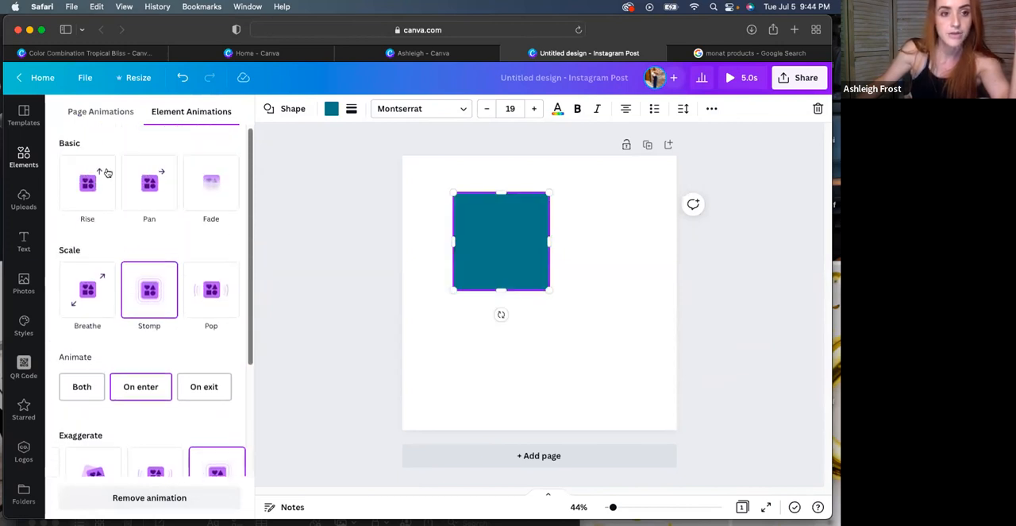
pyautogui.click(90, 112)
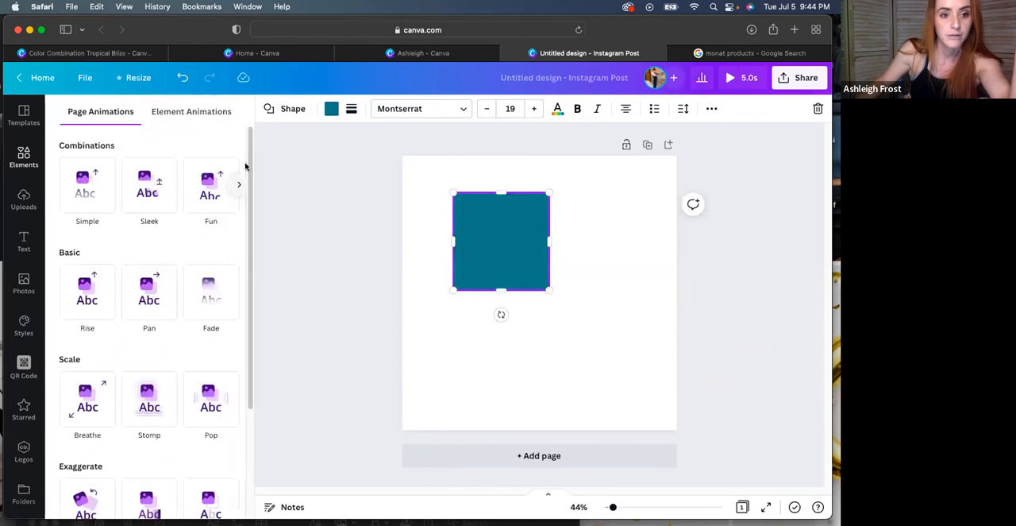
pyautogui.moveTo(242, 209); pyautogui.dragTo(254, 177)
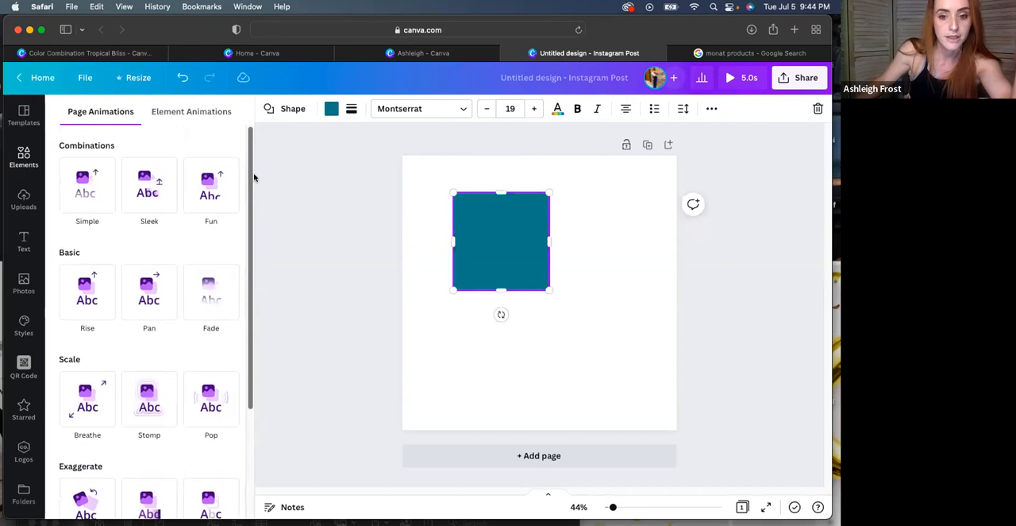
pyautogui.click(177, 109)
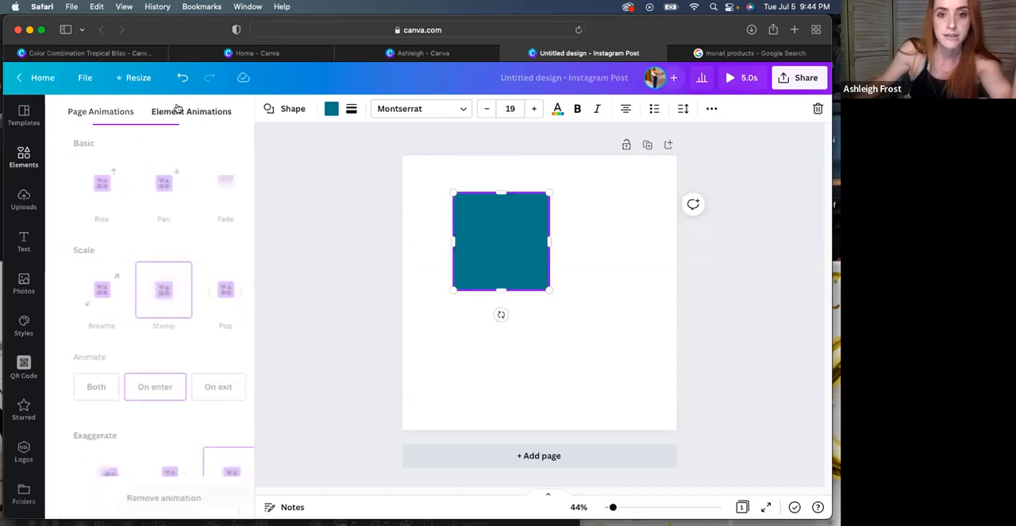
pyautogui.click(710, 108)
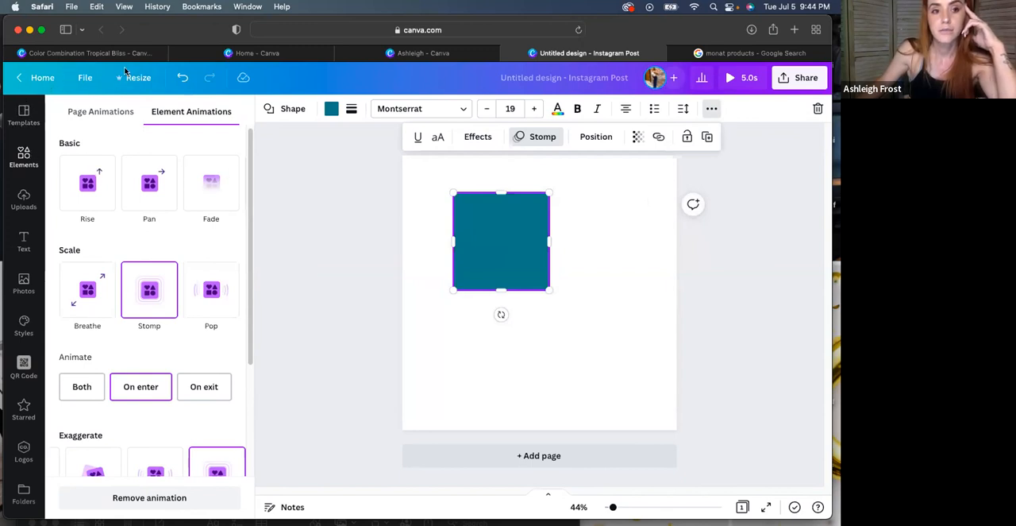
# View the recent designs and folders in Your projects and return to the untitled Instagram Post design
pyautogui.click(295, 53)
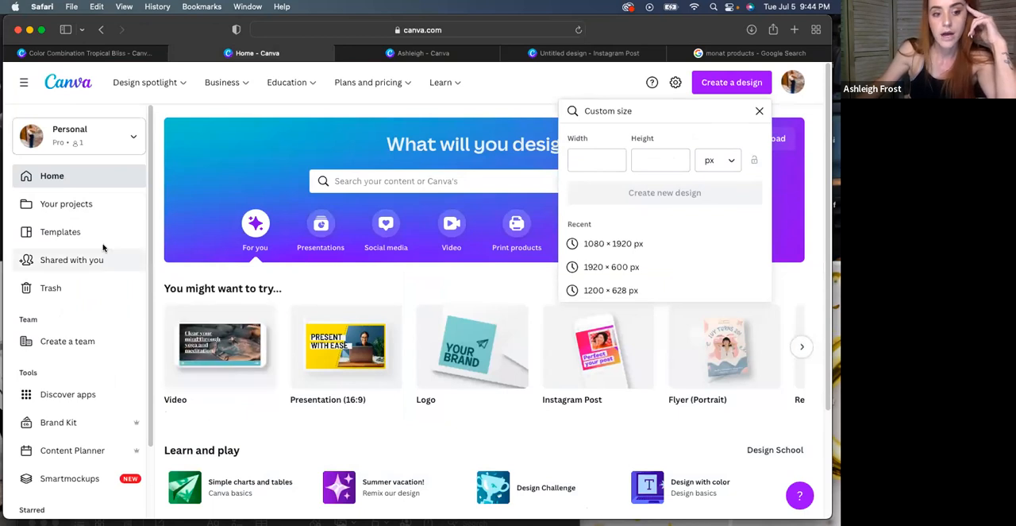
pyautogui.click(47, 203)
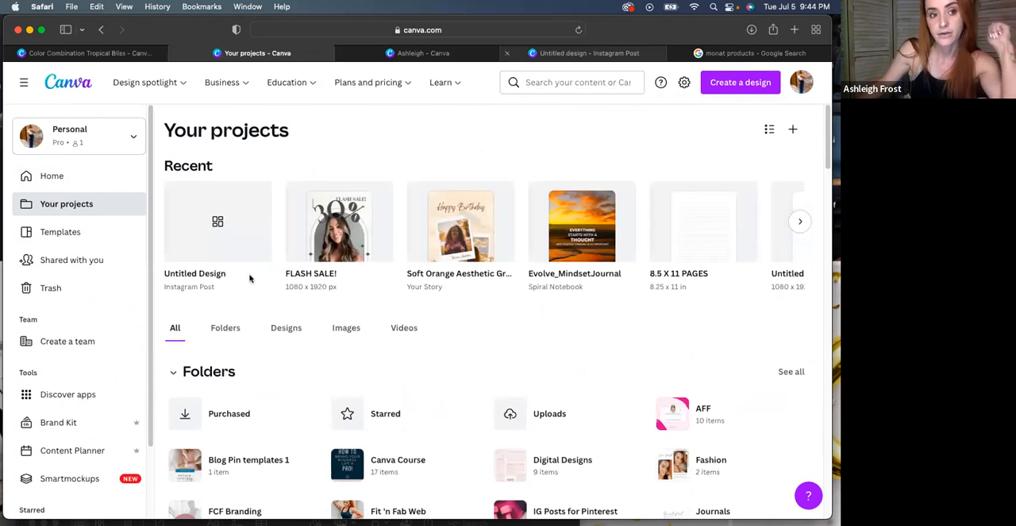
pyautogui.click(583, 53)
# Save the design to a new folder named "MONAT marketing" in Your projects
pyautogui.click(81, 77)
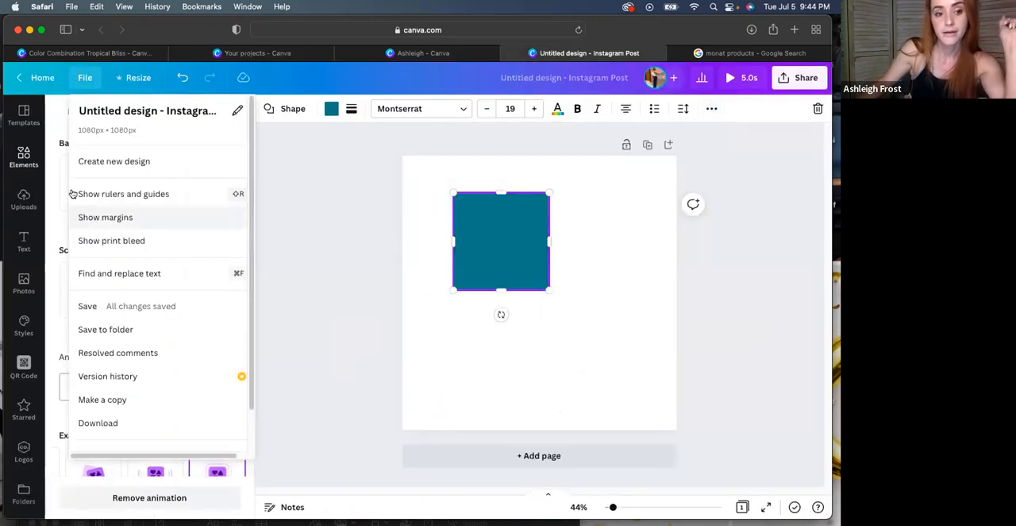
pyautogui.click(115, 332)
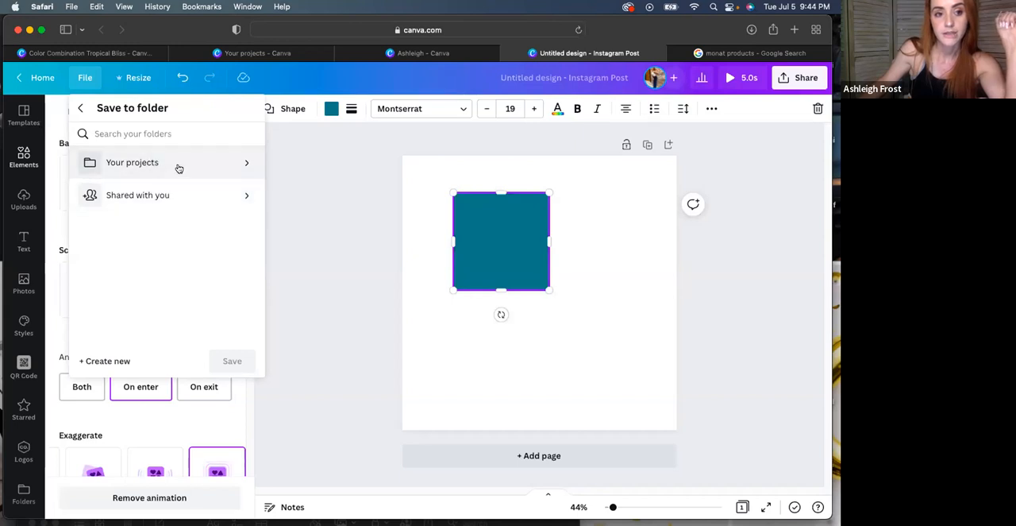
pyautogui.click(152, 162)
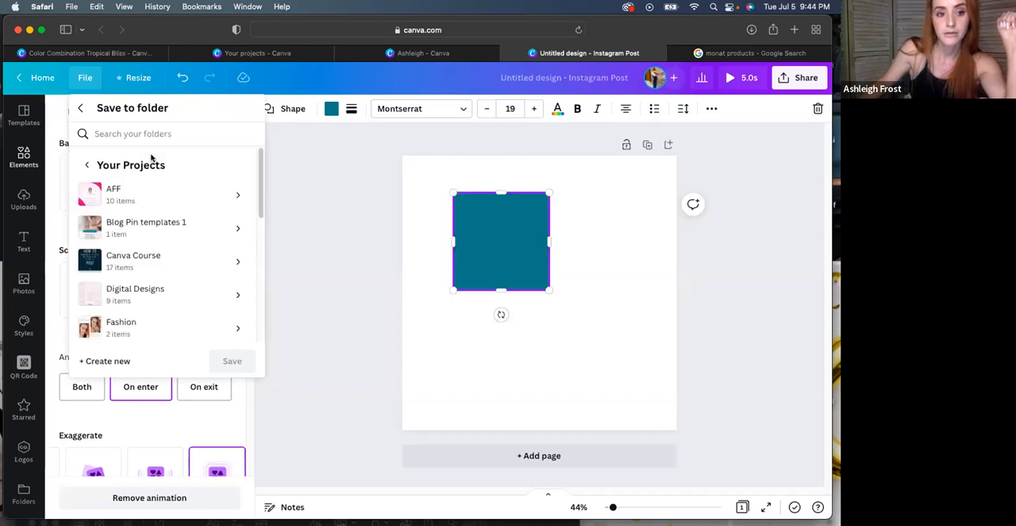
pyautogui.click(103, 362)
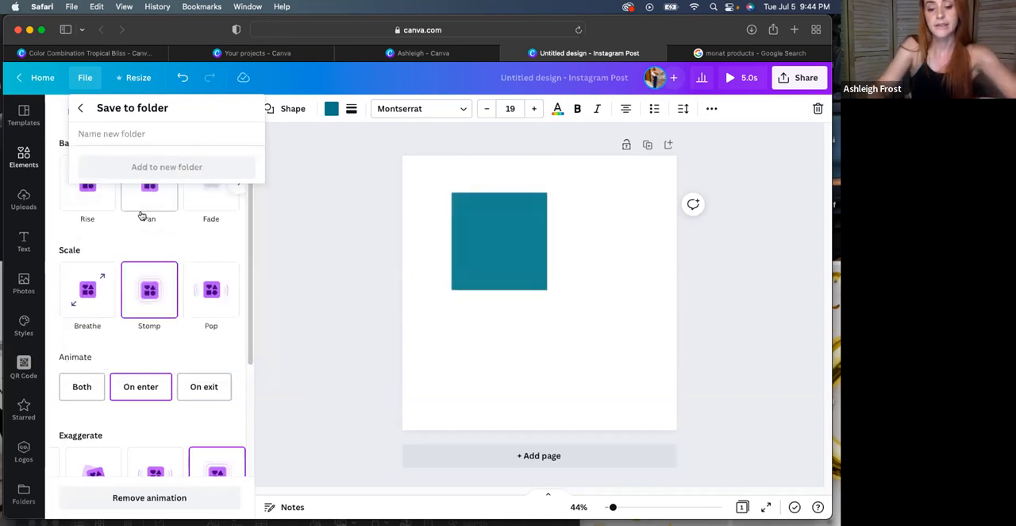
pyautogui.write('MONAT marketing')
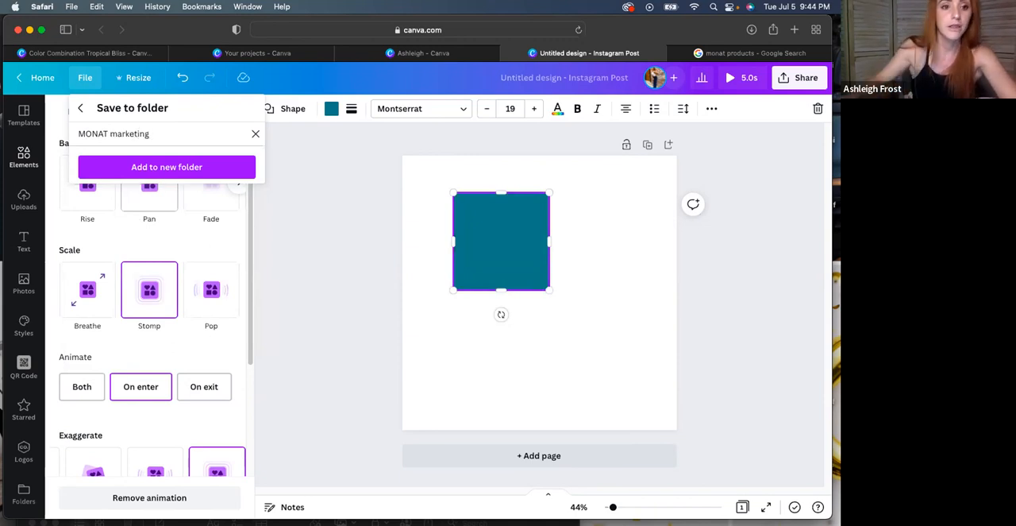
pyautogui.click(171, 167)
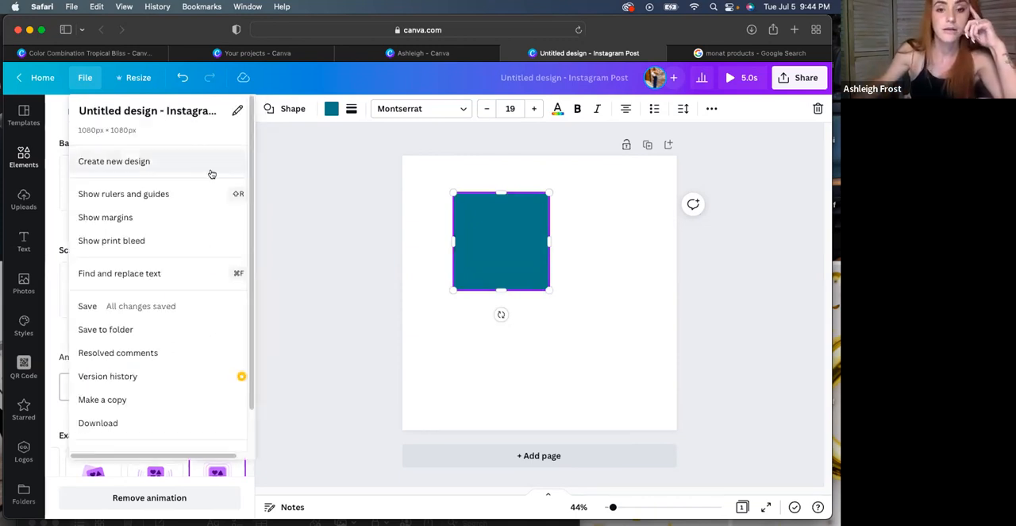
# Return to Your projects and open the MONAT marketing folder to view the design saved in it
pyautogui.click(41, 78)
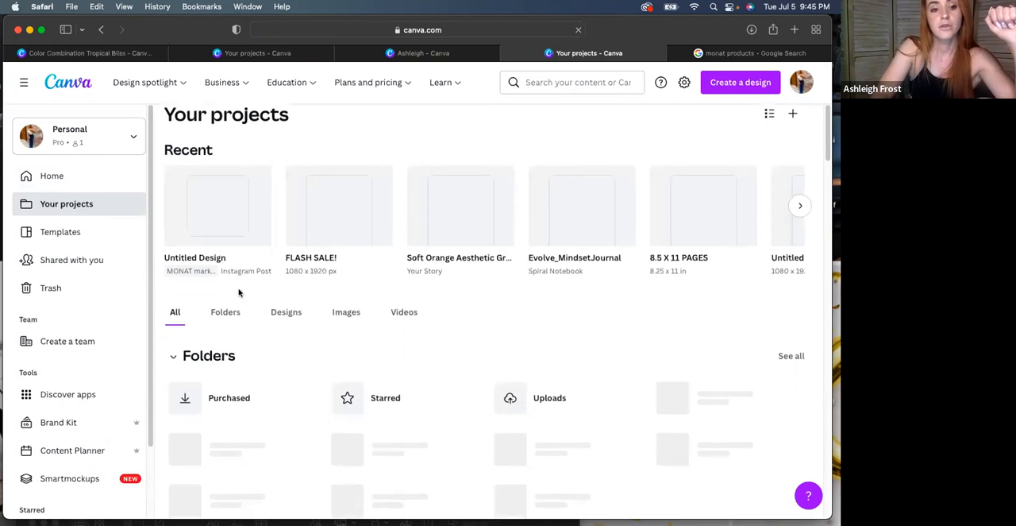
pyautogui.scroll(-2, 240, 291)
pyautogui.scroll(2, 226, 240)
pyautogui.click(218, 260)
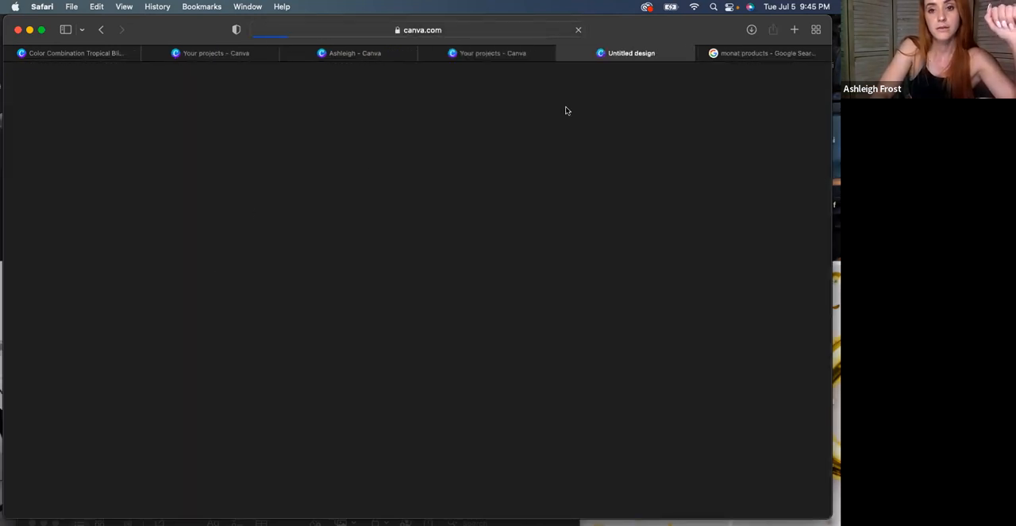
pyautogui.click(563, 53)
pyautogui.click(220, 330)
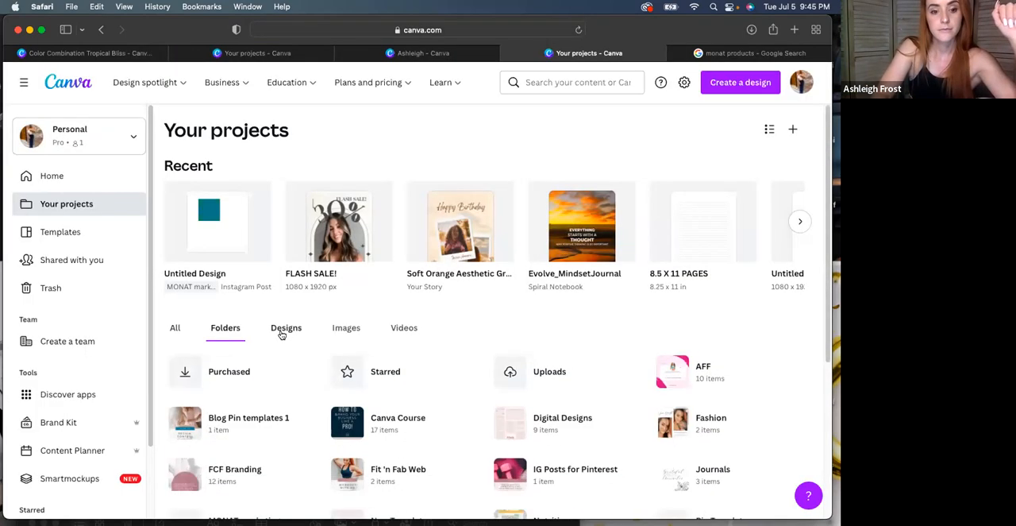
pyautogui.scroll(-5, 282, 335)
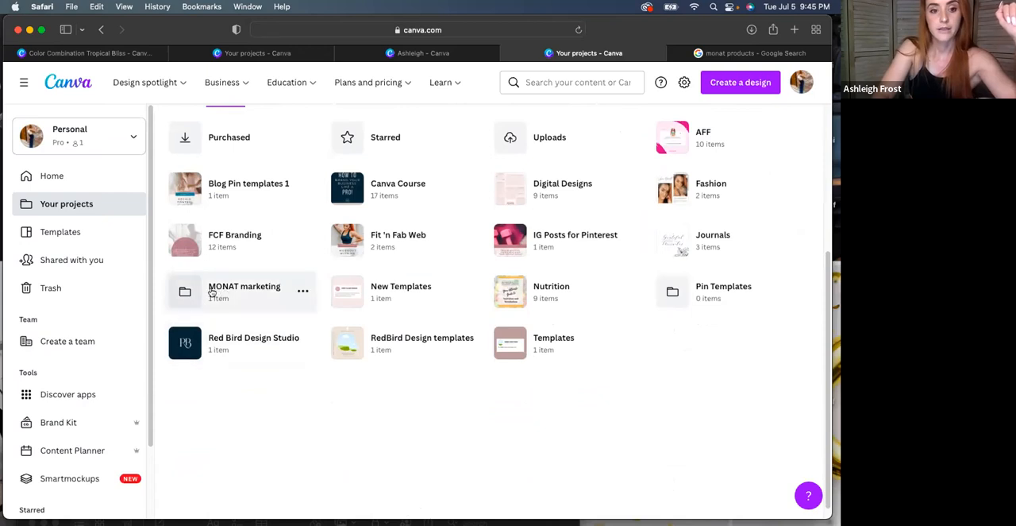
pyautogui.click(234, 293)
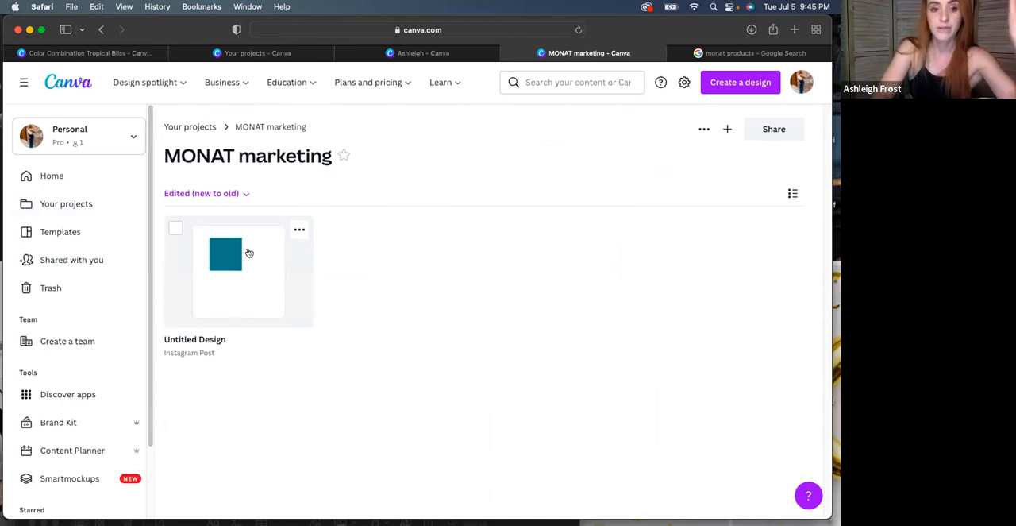
# Go back to the Your projects overview and open the recent FLASH SALE! design
pyautogui.click(226, 54)
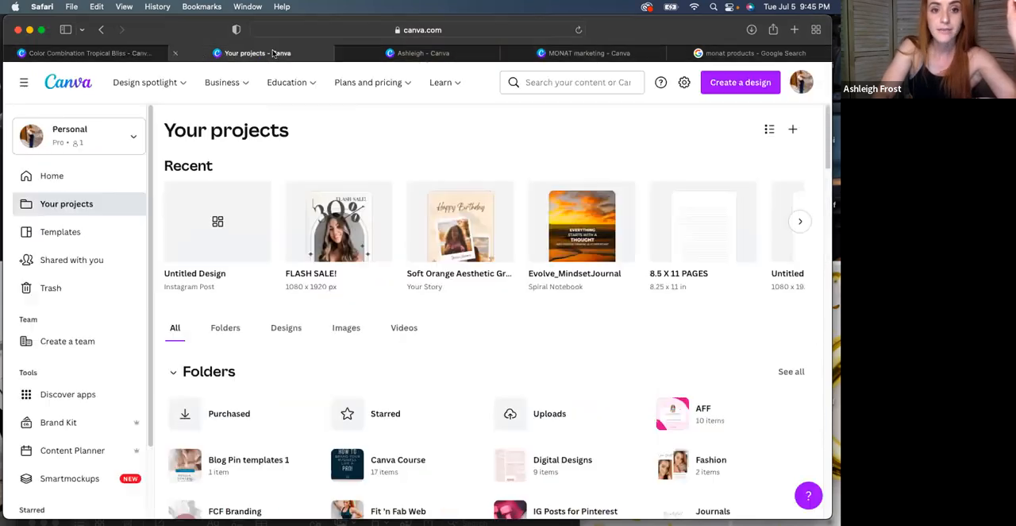
pyautogui.moveTo(729, 32); pyautogui.dragTo(729, 98)
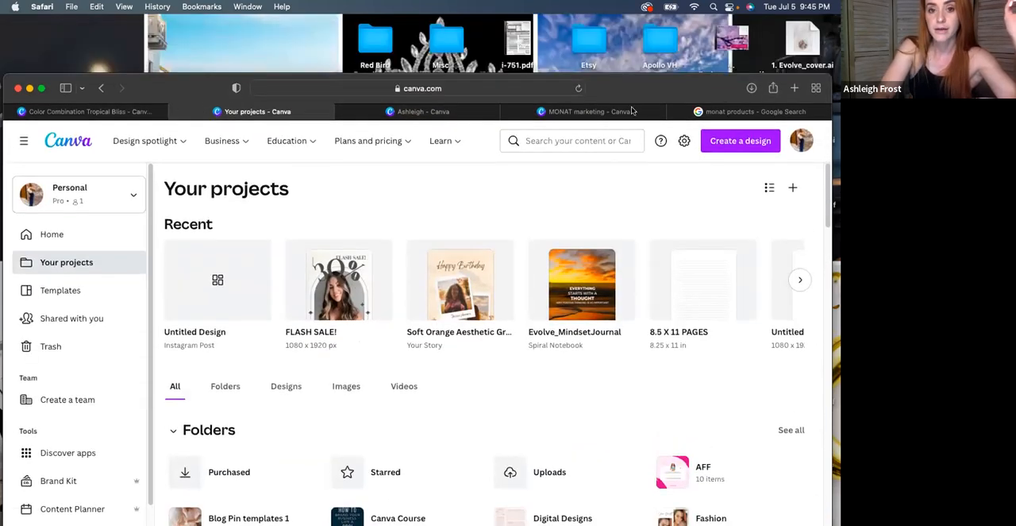
pyautogui.click(457, 120)
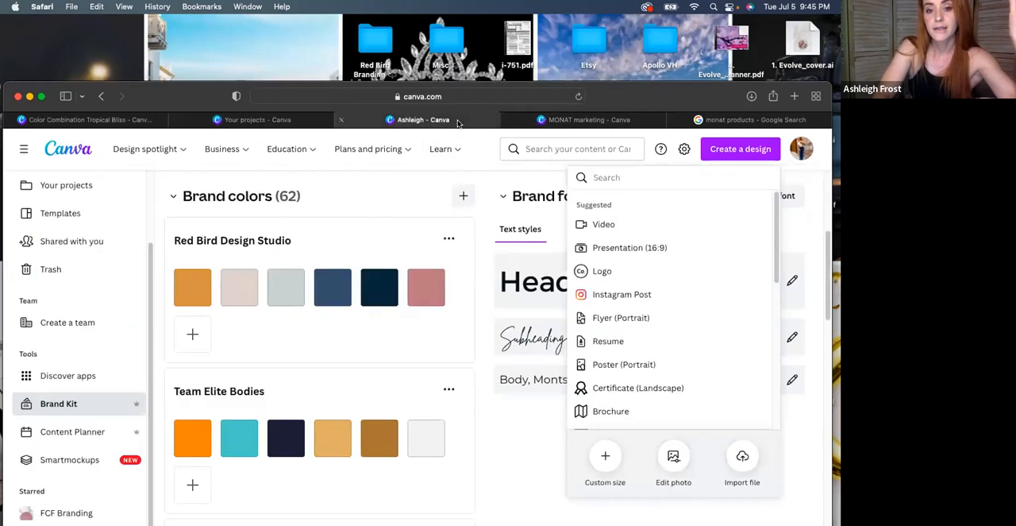
pyautogui.click(589, 119)
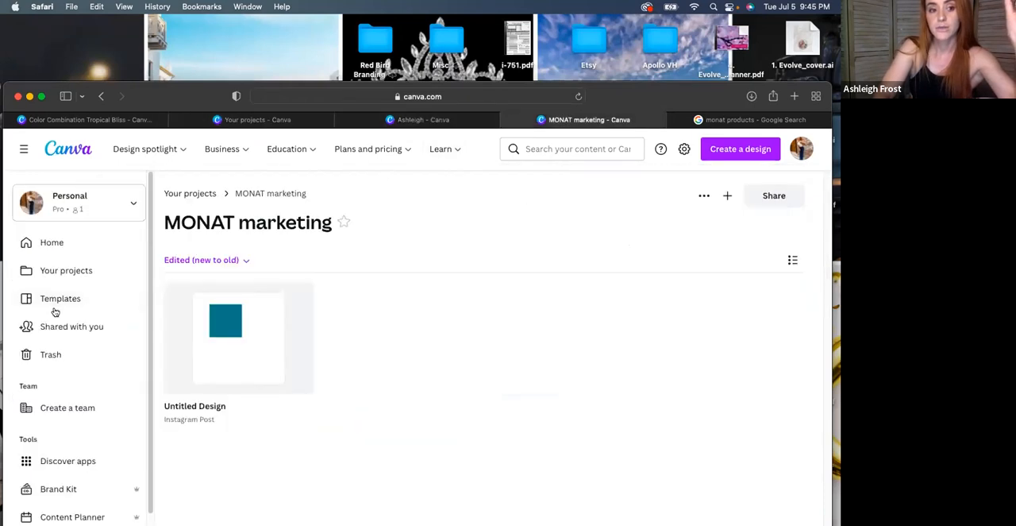
pyautogui.click(248, 121)
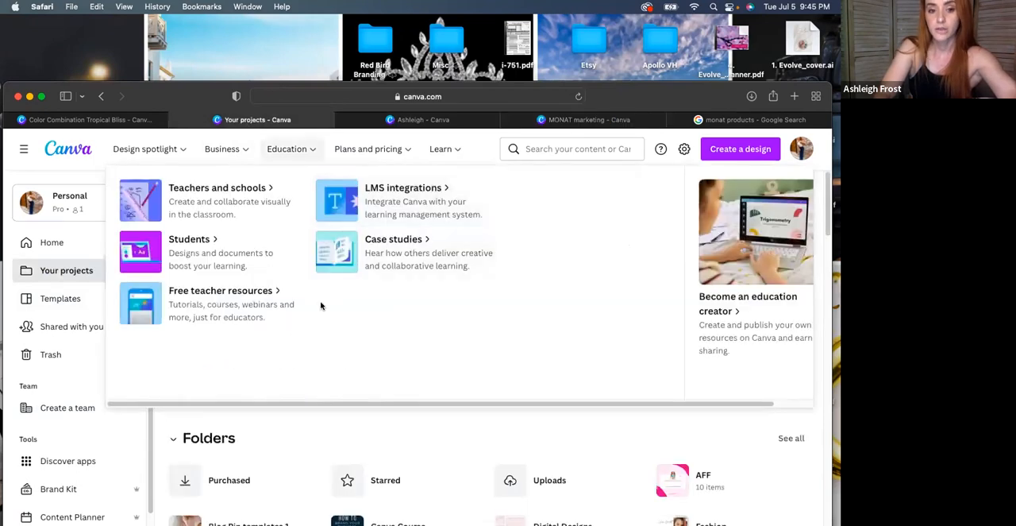
pyautogui.click(331, 316)
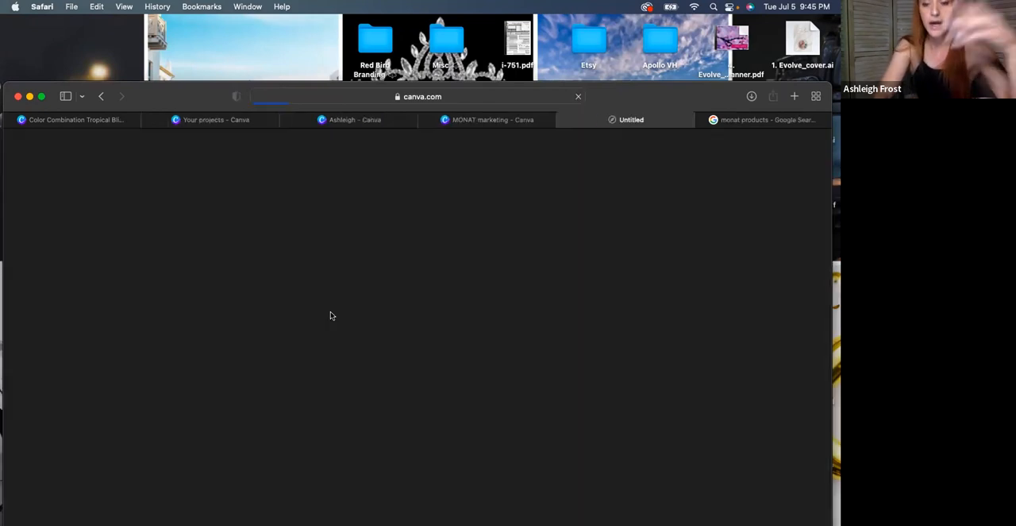
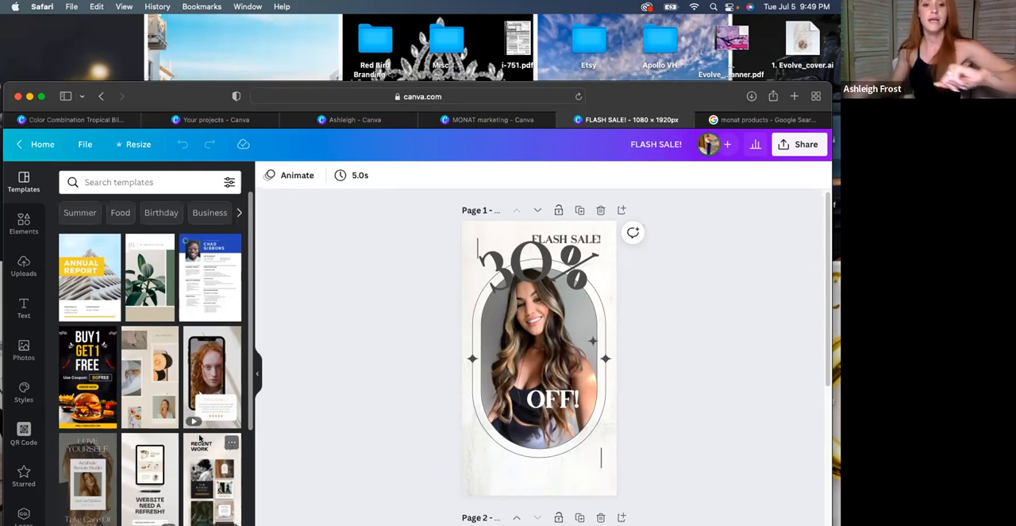
pyautogui.click(68, 362)
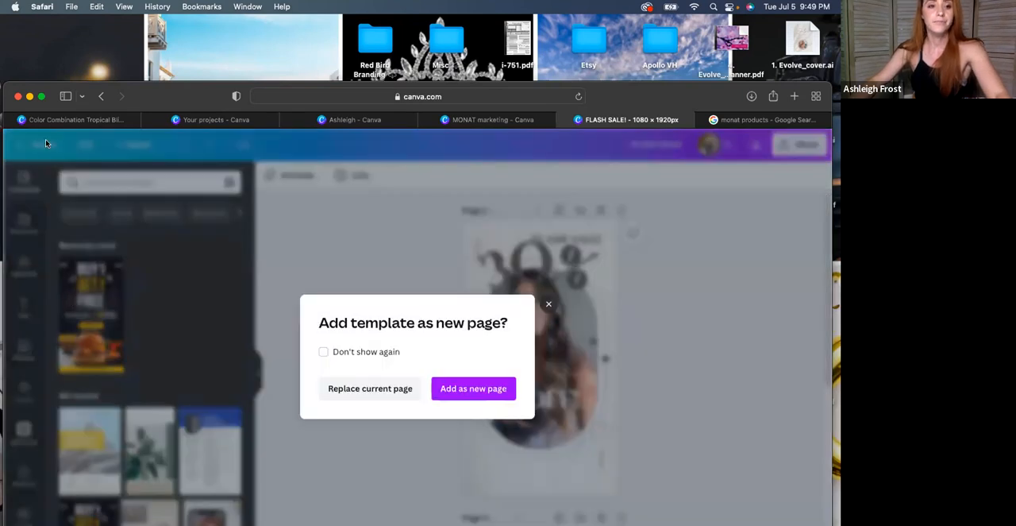
pyautogui.press('Escape')
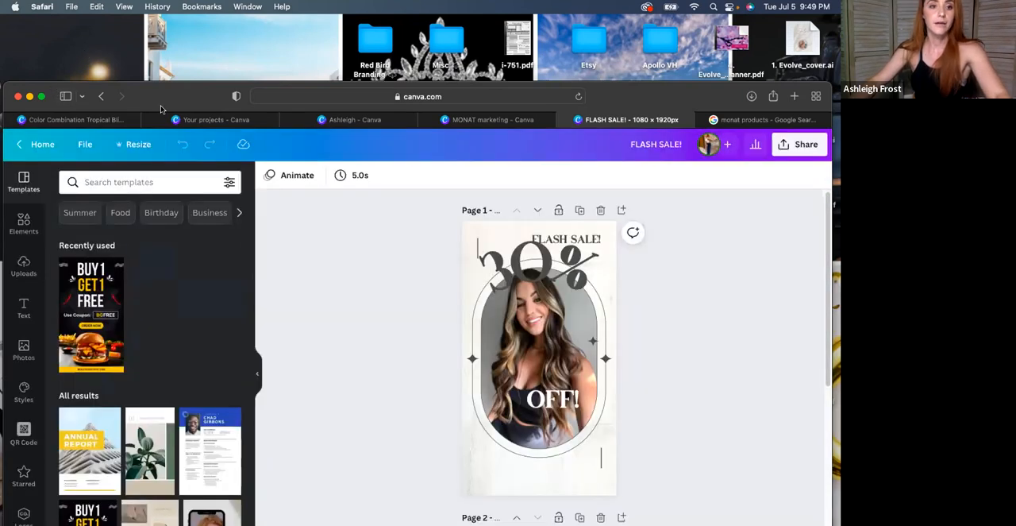
pyautogui.moveTo(621, 94); pyautogui.dragTo(633, 28)
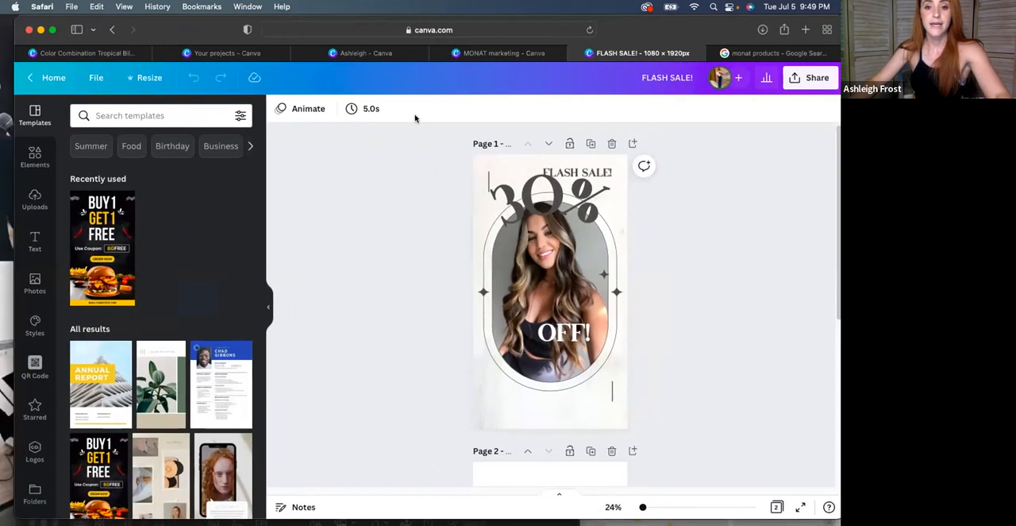
# Add a subheading text box to page 1 of the FLASH SALE! design and enlarge it to font size 111
pyautogui.click(47, 238)
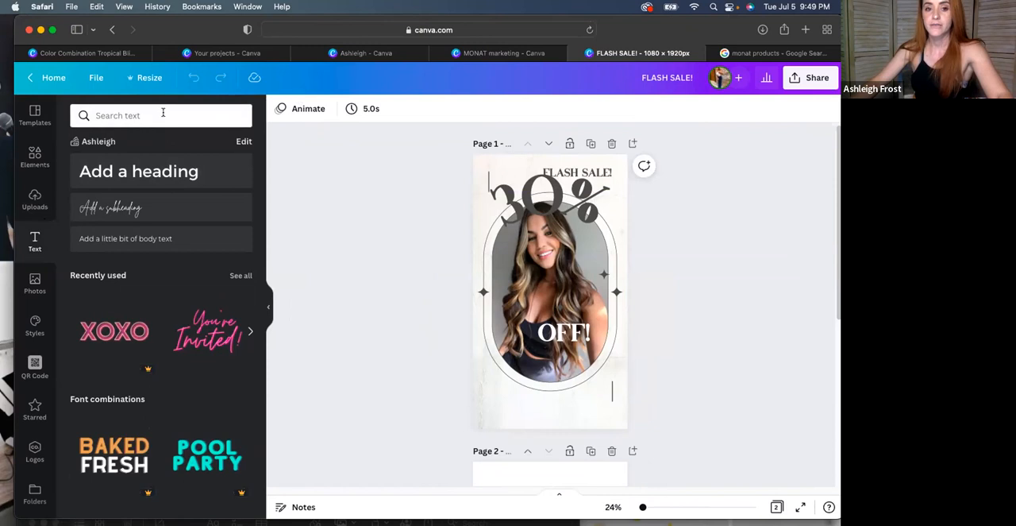
pyautogui.click(113, 208)
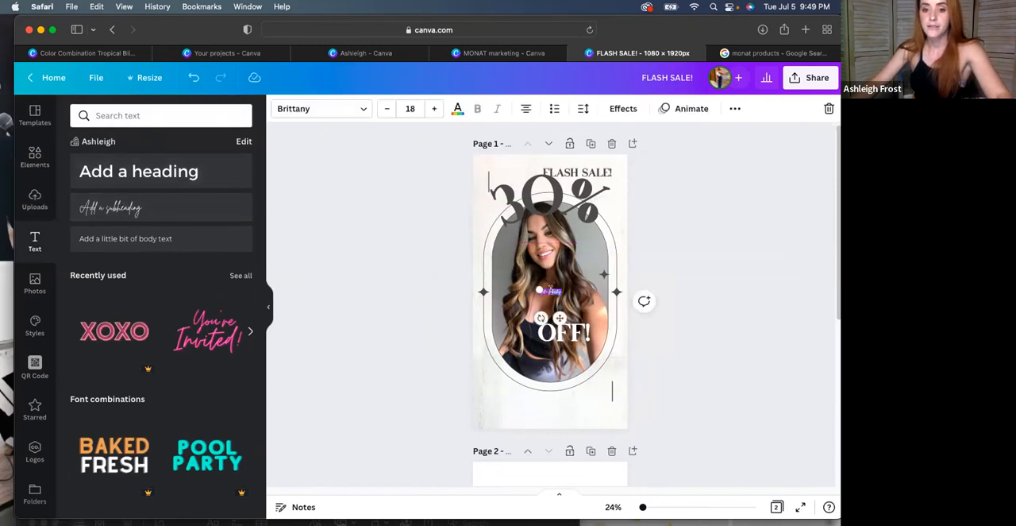
pyautogui.moveTo(537, 287); pyautogui.dragTo(427, 244)
pyautogui.moveTo(505, 318); pyautogui.dragTo(554, 320)
# Replace the subheading's text with "all weekend!" and place it across the photo, just above OFF!
pyautogui.tripleClick(543, 279)
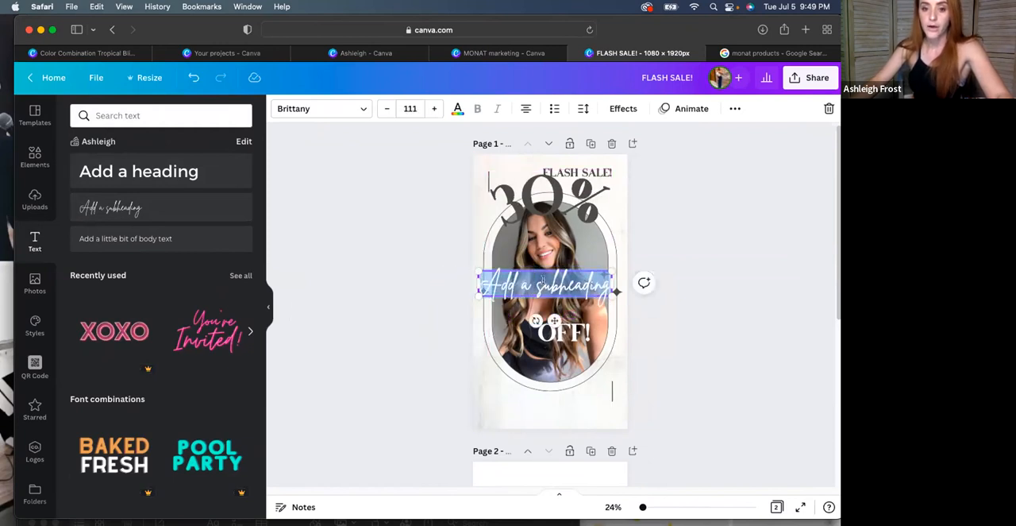
pyautogui.write('All weekend')
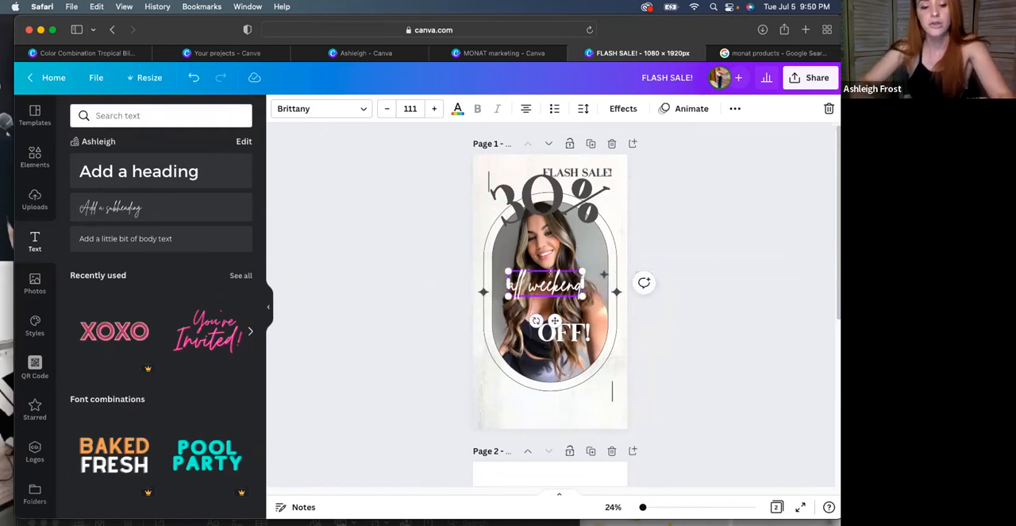
pyautogui.write('!')
pyautogui.click(405, 286)
pyautogui.moveTo(535, 289); pyautogui.dragTo(539, 292)
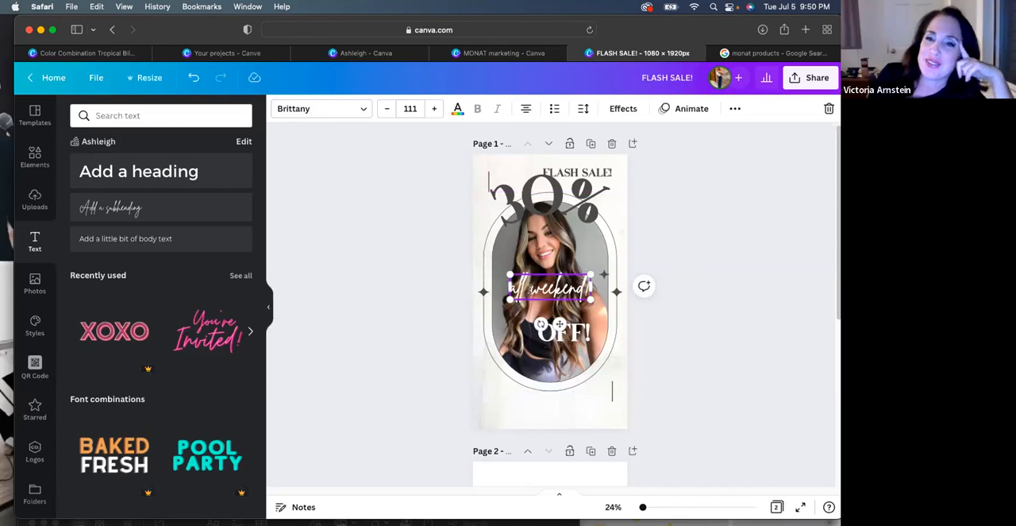
# View the fonts available for the "all weekend!" text and return to the text options
pyautogui.click(344, 111)
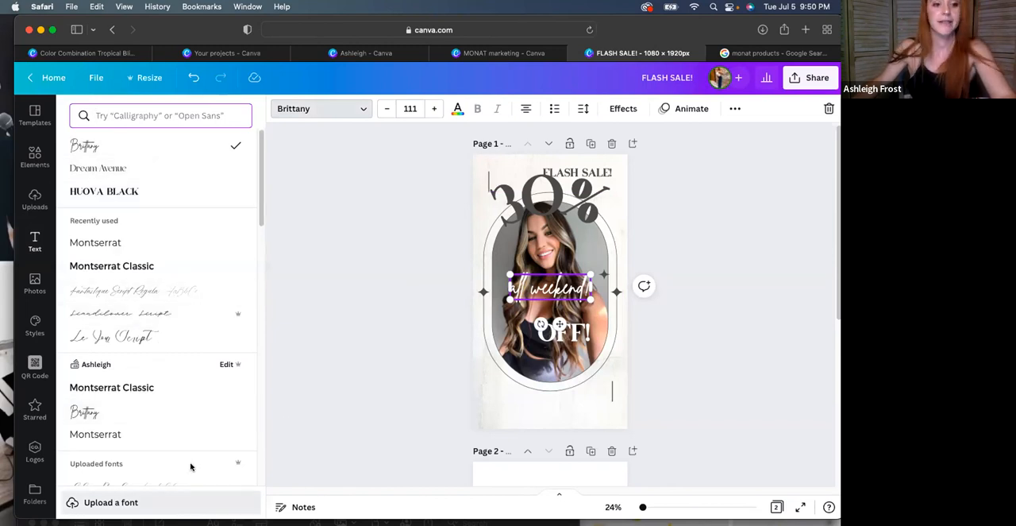
pyautogui.click(32, 253)
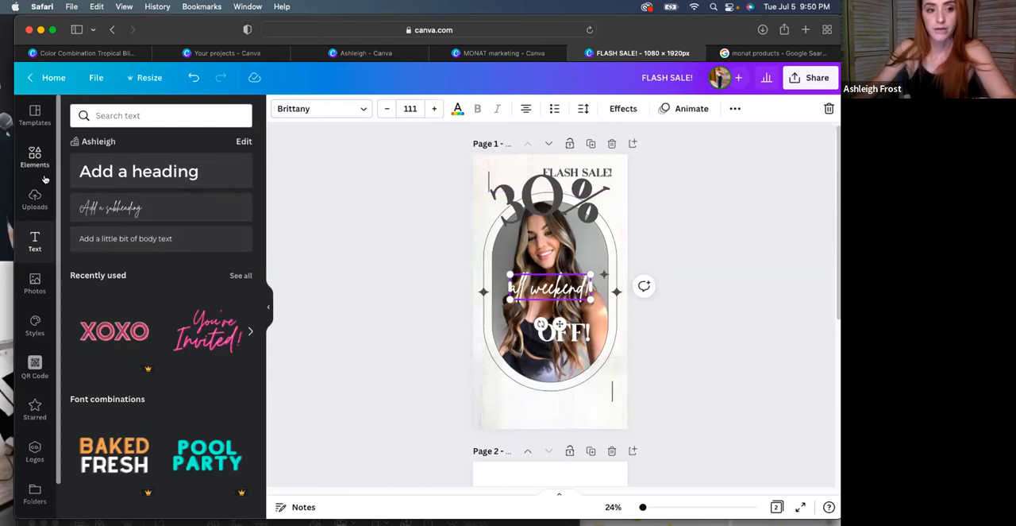
# Find the MONAT marketing folder within the editor and try its saved design as a template, cancelling the insertion
pyautogui.scroll(-1, 40, 445)
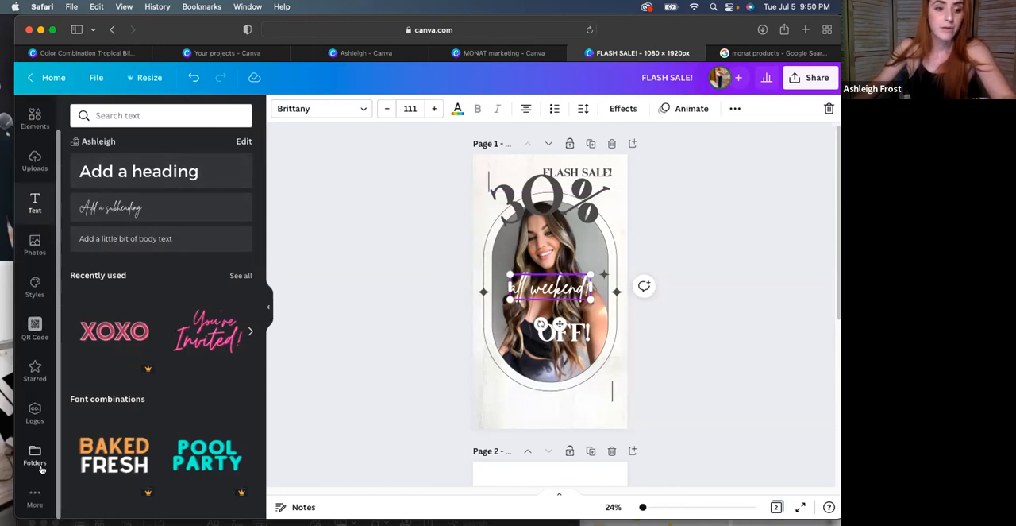
pyautogui.click(34, 450)
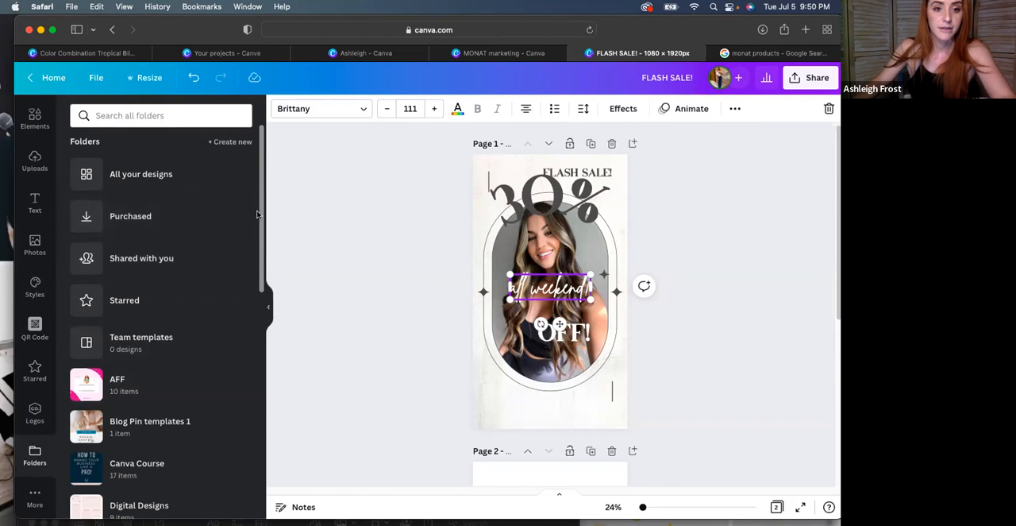
pyautogui.moveTo(266, 240); pyautogui.dragTo(258, 389)
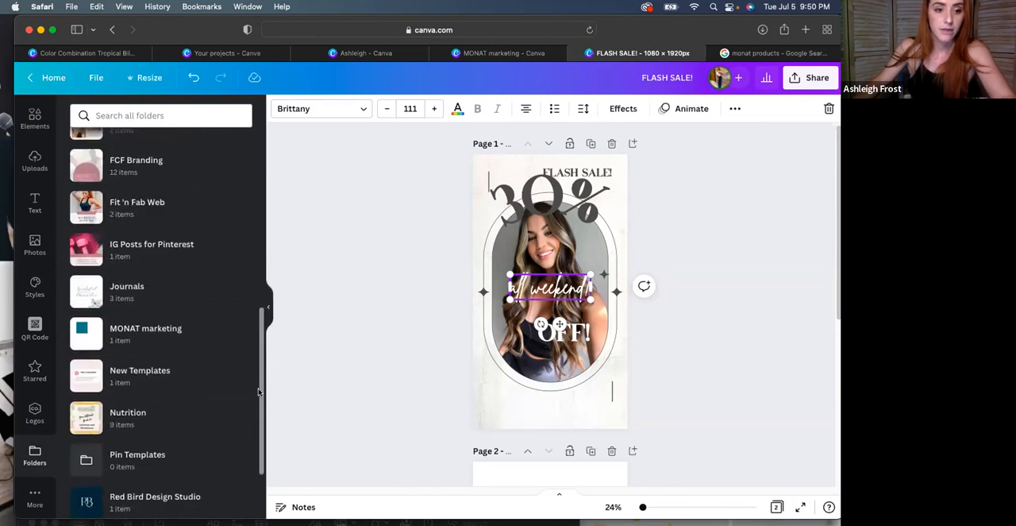
pyautogui.click(146, 338)
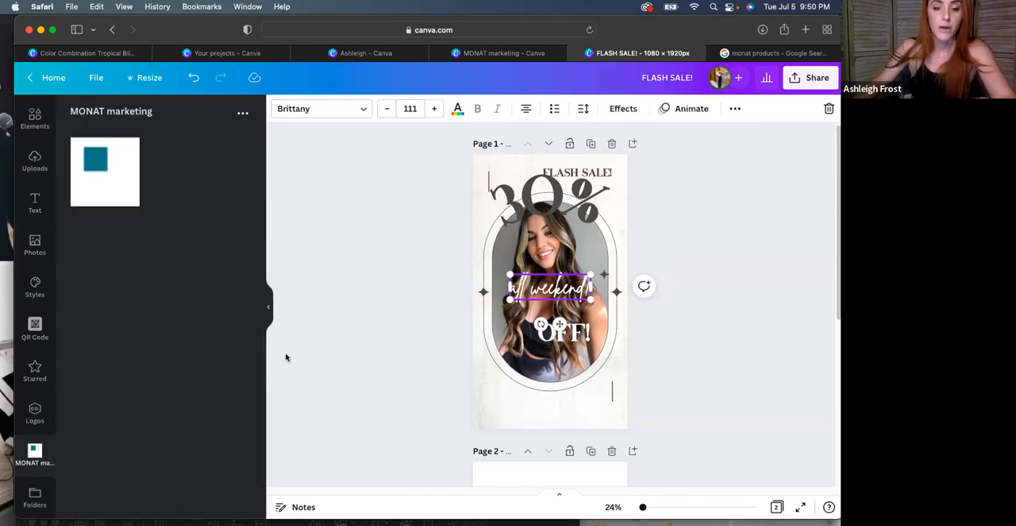
pyautogui.click(114, 160)
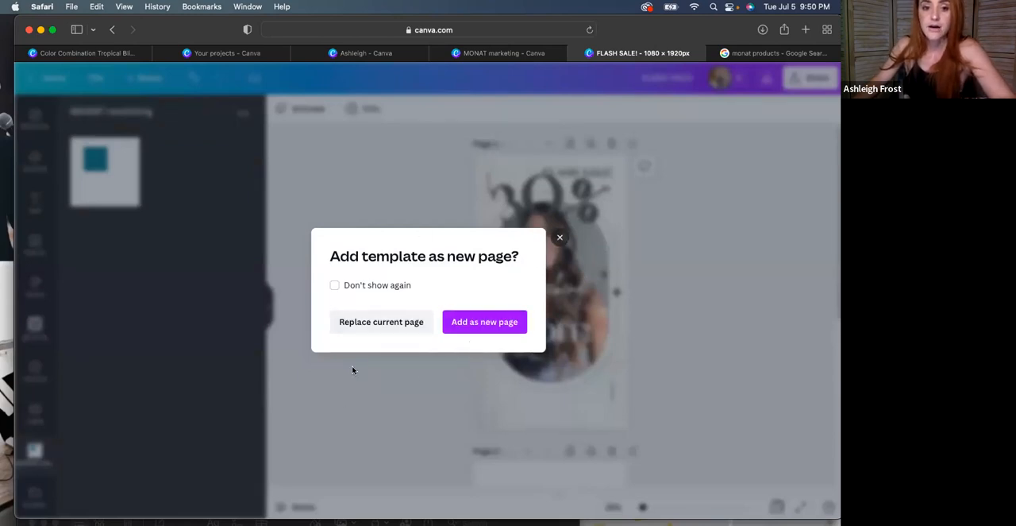
pyautogui.click(560, 237)
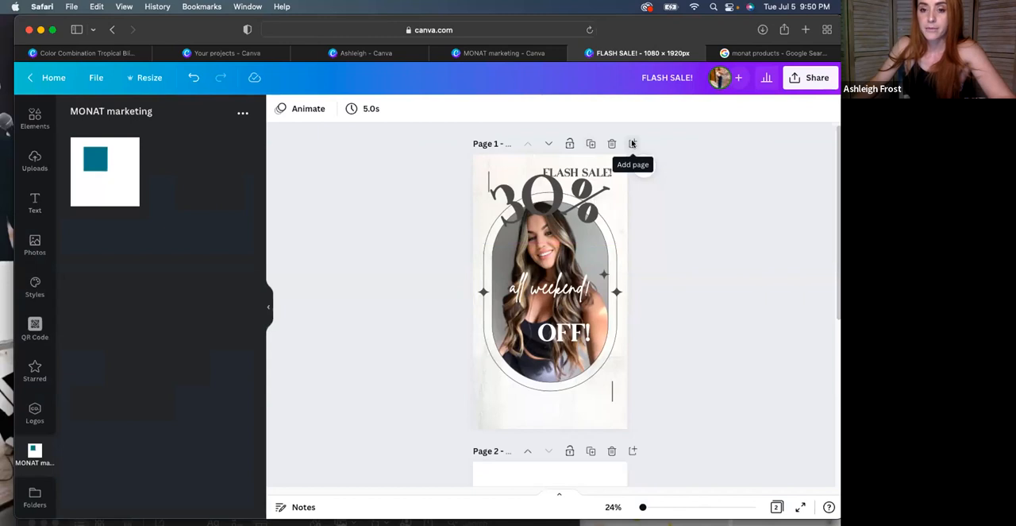
# Apply the Suranna and Josefin Sans Thin style combination to page 1, undoing the Gagalin style and browsing further combinations
pyautogui.click(34, 286)
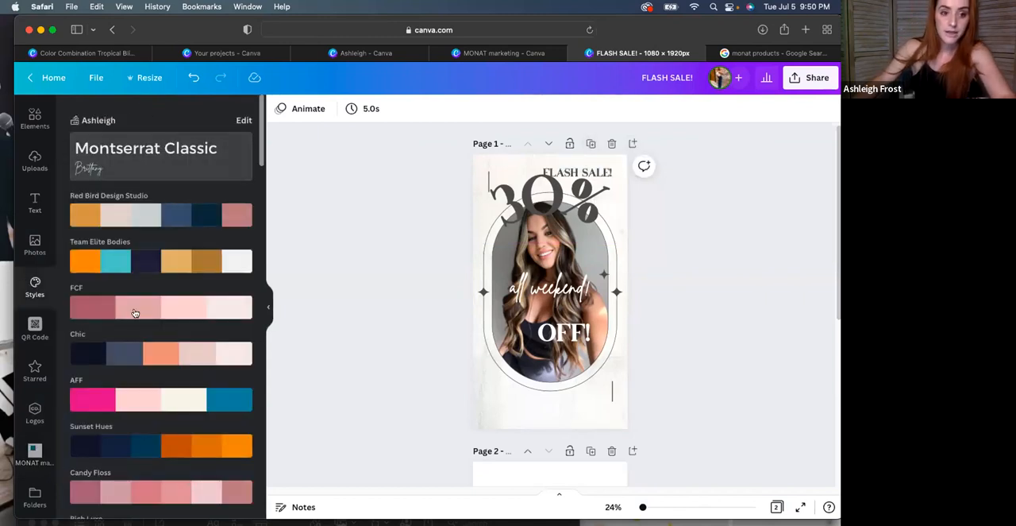
pyautogui.moveTo(261, 159); pyautogui.dragTo(269, 266)
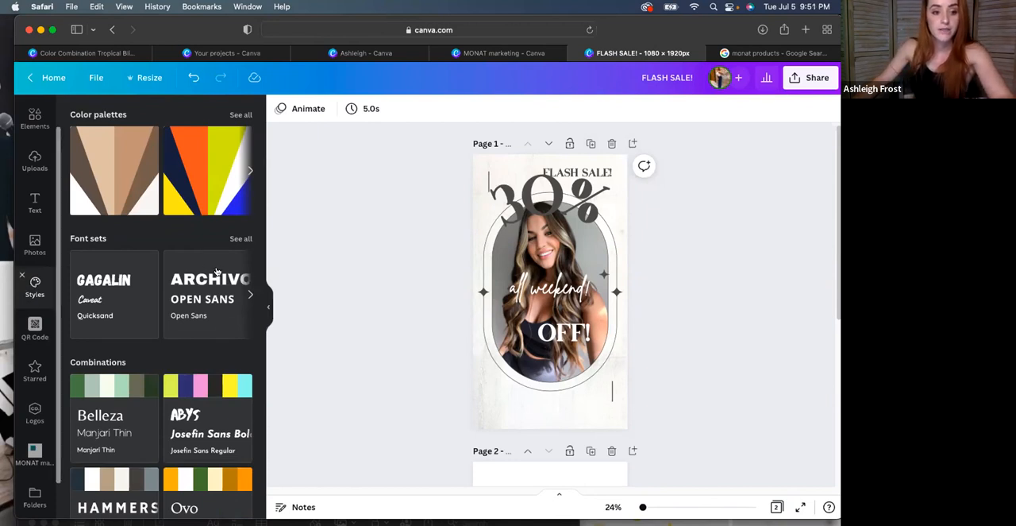
pyautogui.moveTo(261, 253); pyautogui.dragTo(265, 326)
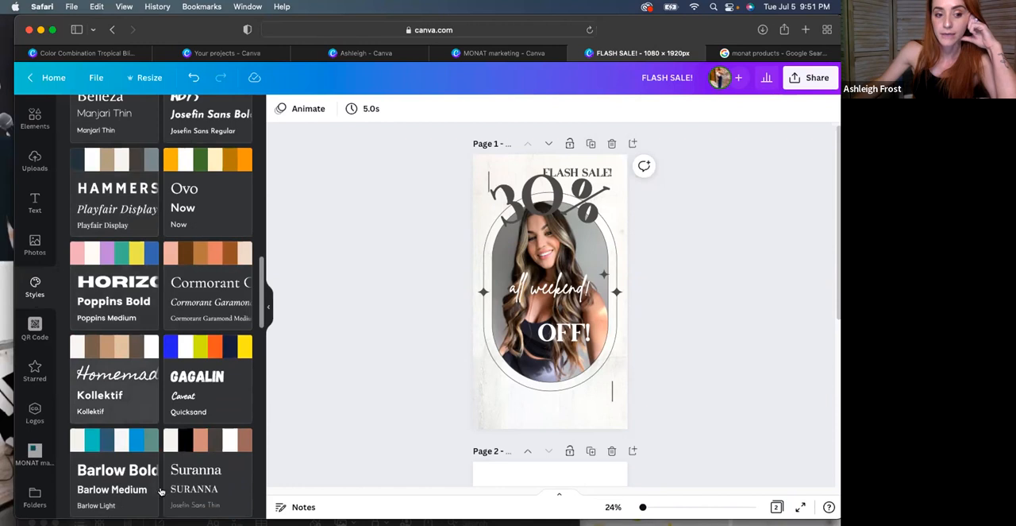
pyautogui.moveTo(261, 310); pyautogui.dragTo(279, 350)
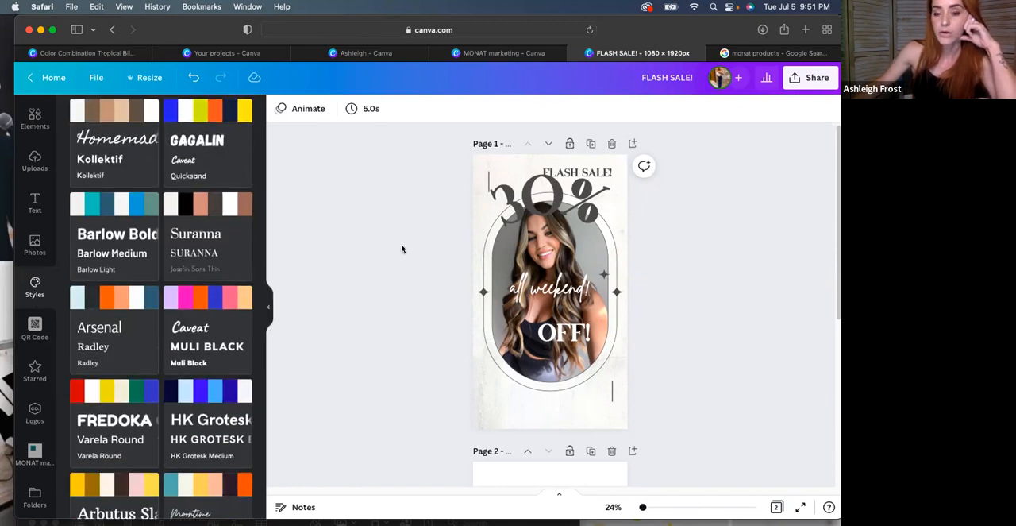
pyautogui.click(211, 255)
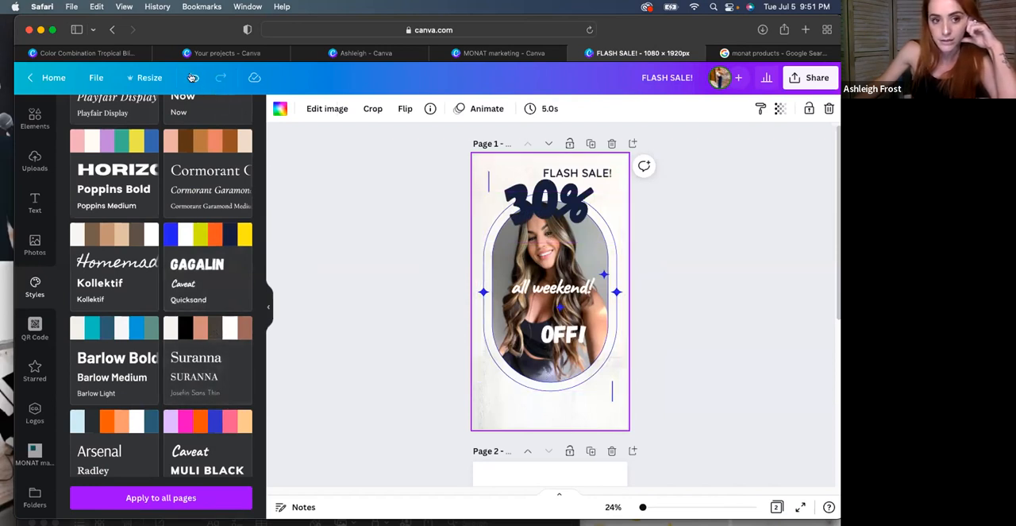
pyautogui.click(193, 77)
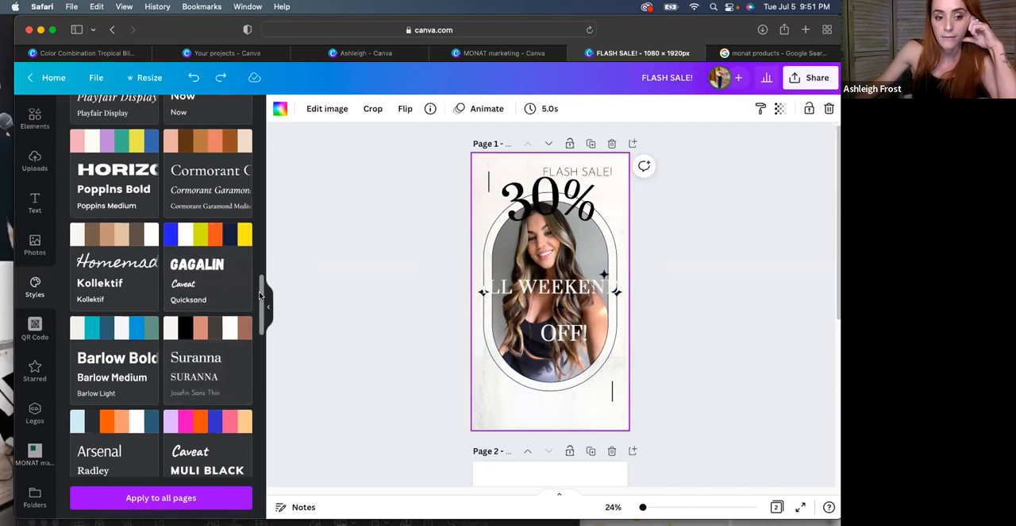
pyautogui.scroll(-3, 254, 318)
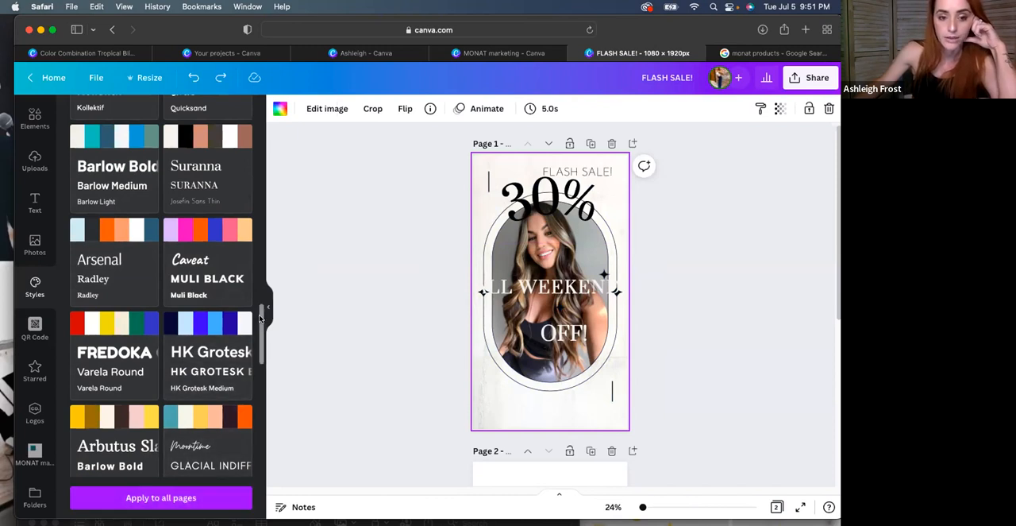
pyautogui.scroll(-5, 261, 317)
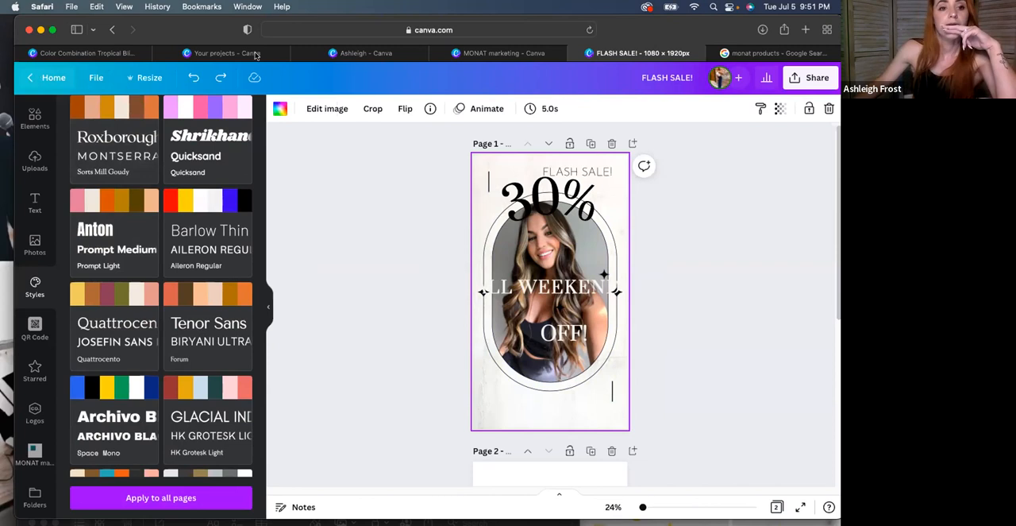
# Switch to the open color combination page and open the Font combinations guide linked among its footer resources
pyautogui.moveTo(254, 55)
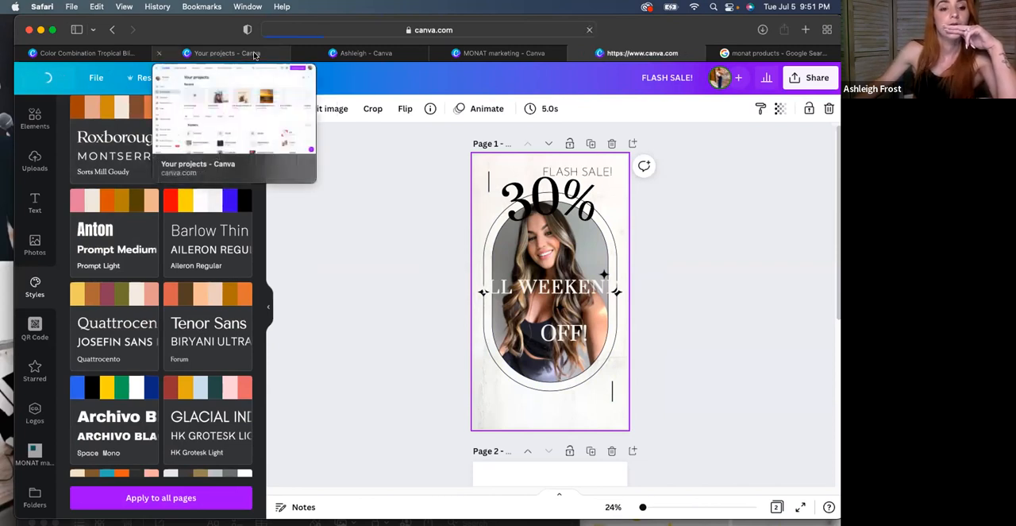
pyautogui.click(254, 53)
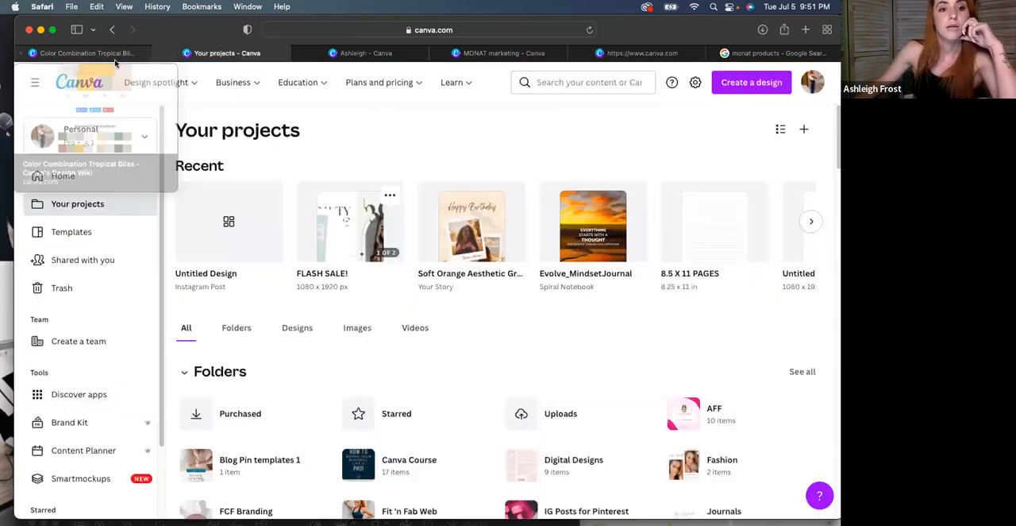
pyautogui.click(115, 54)
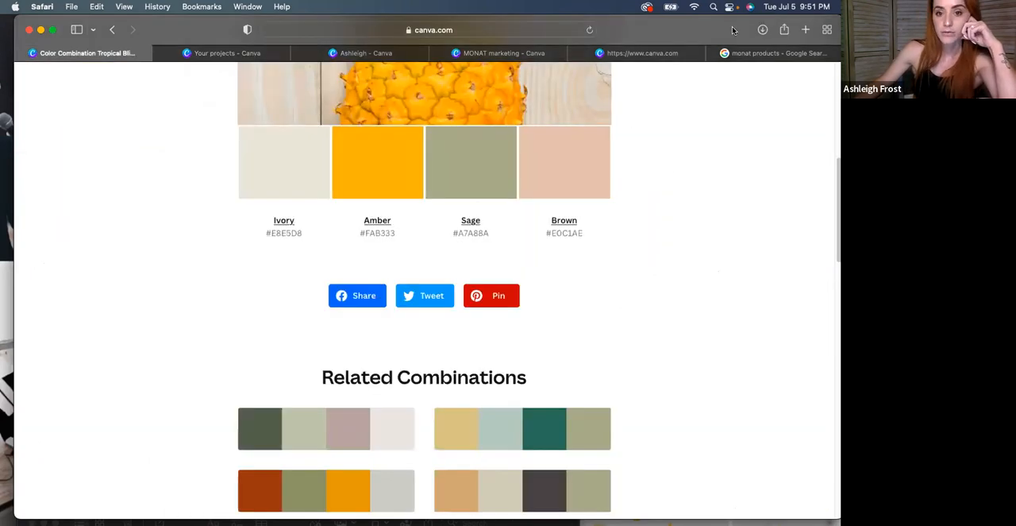
pyautogui.moveTo(735, 30); pyautogui.dragTo(672, 22)
pyautogui.scroll(-2, 562, 217)
pyautogui.scroll(-10, 562, 217)
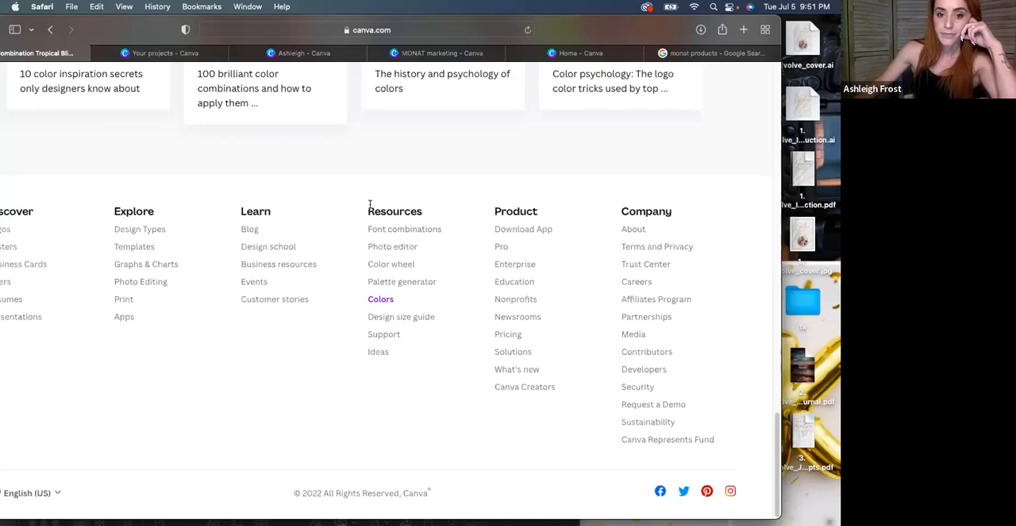
pyautogui.click(390, 229)
pyautogui.moveTo(122, 30); pyautogui.dragTo(153, 26)
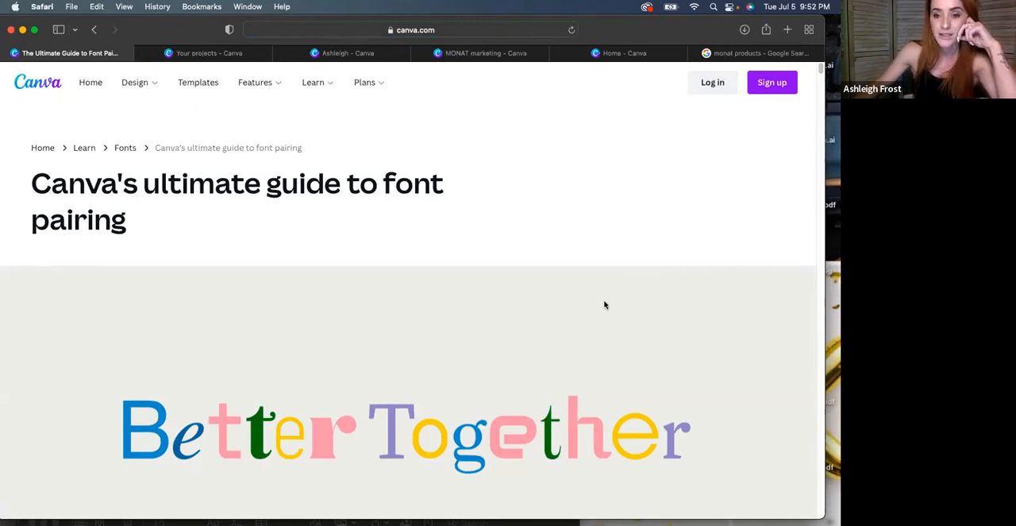
# Read the font pairing guide from the typography anatomy and glossary to the Design publication pairing and its example
pyautogui.scroll(-10, 604, 305)
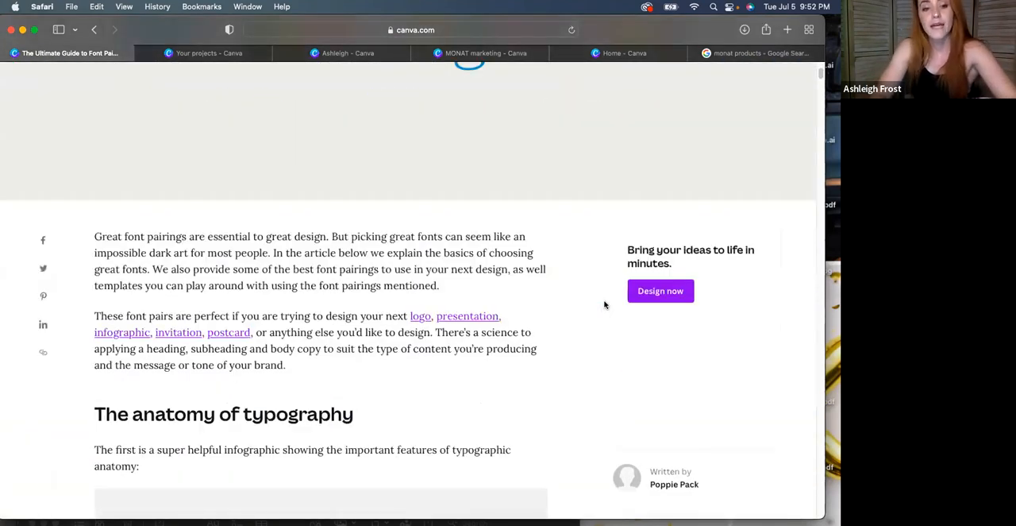
pyautogui.scroll(-5, 605, 303)
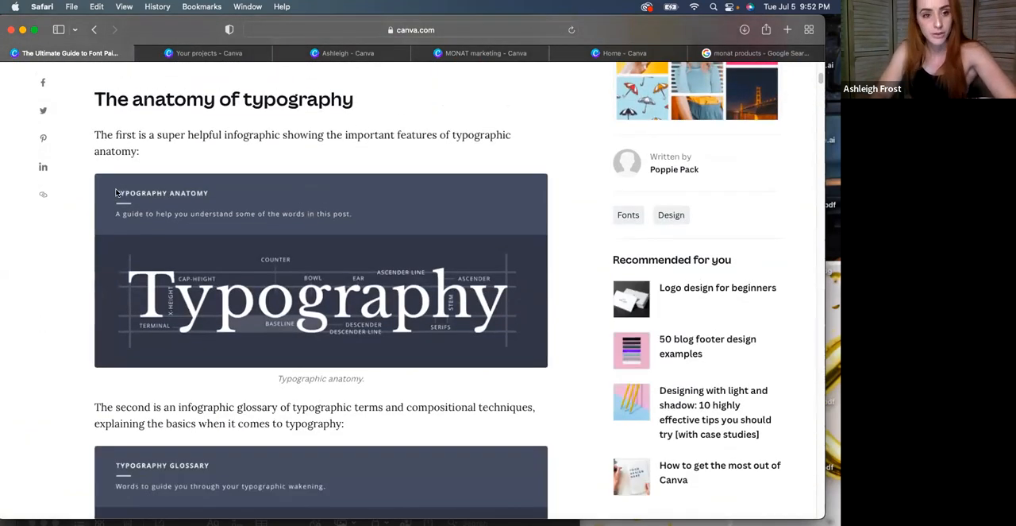
pyautogui.scroll(-5, 305, 266)
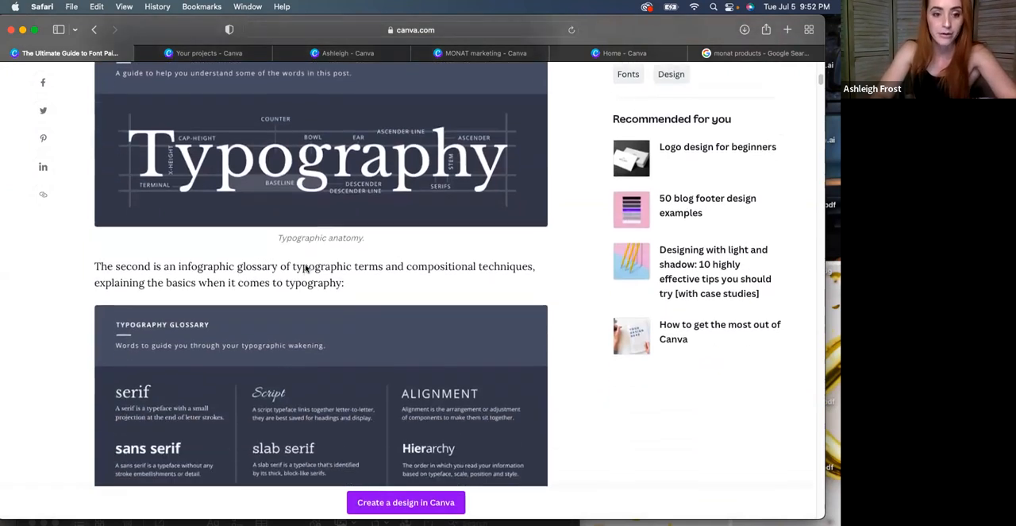
pyautogui.scroll(-8, 305, 267)
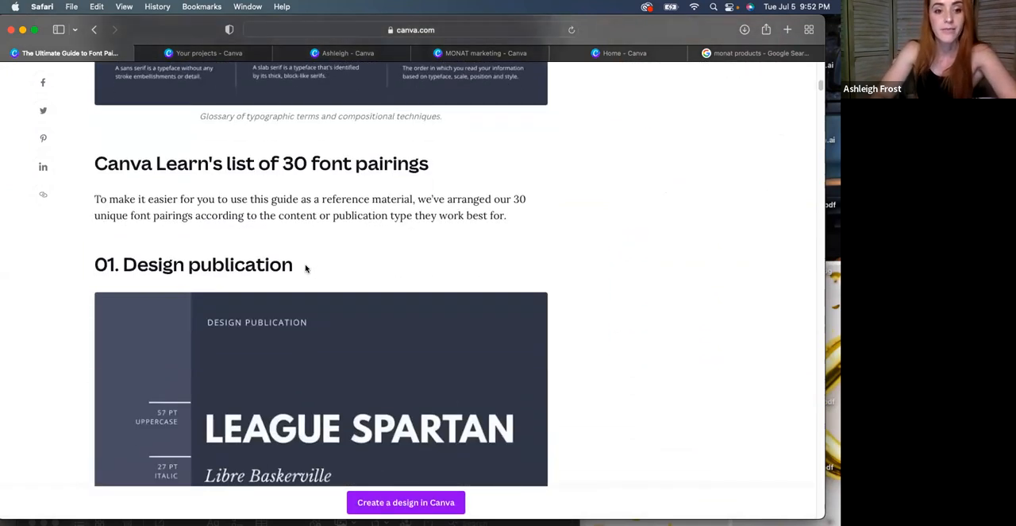
pyautogui.scroll(-3, 305, 267)
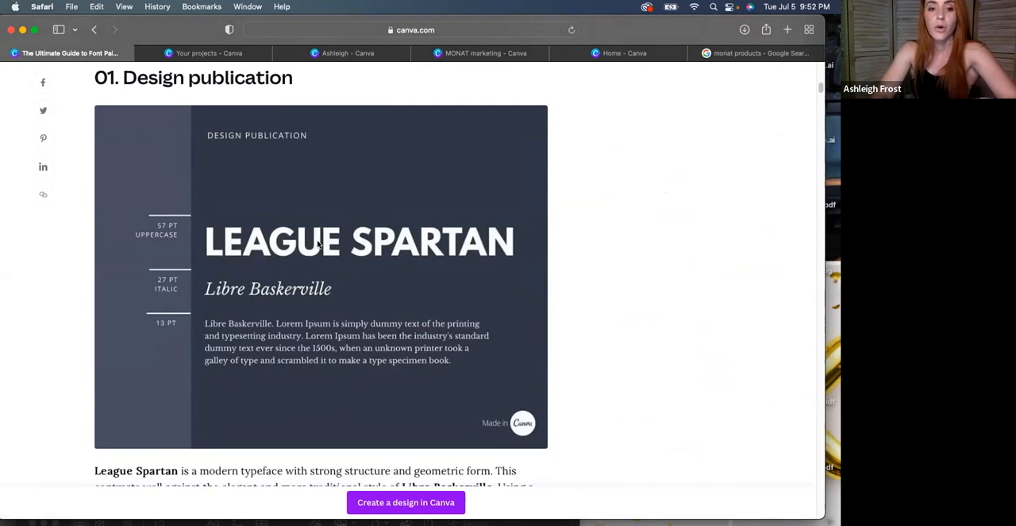
pyautogui.scroll(-5, 293, 275)
pyautogui.scroll(-10, 293, 275)
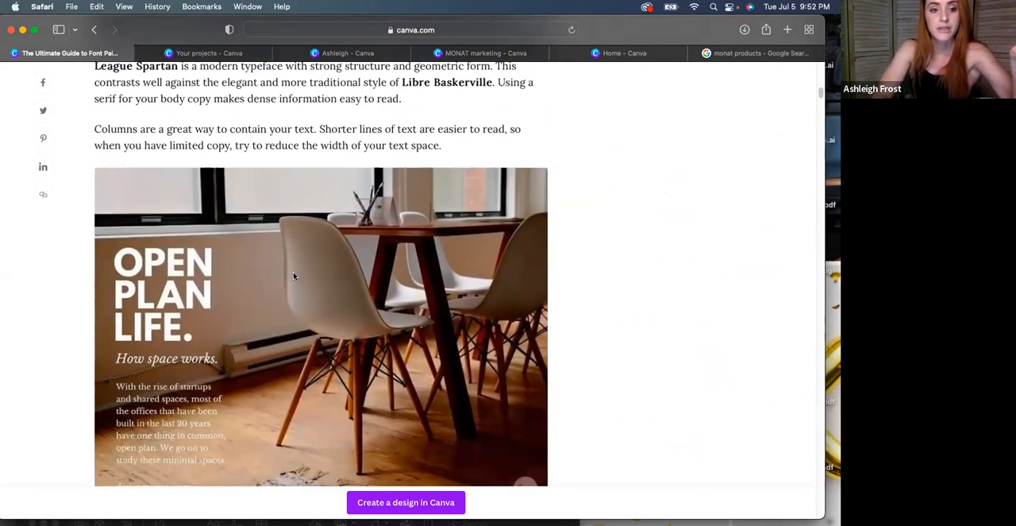
# Compare the League Spartan and Libre Baskerville pairing with its Open Plan Life example and the magazine cover template
pyautogui.scroll(12, 293, 276)
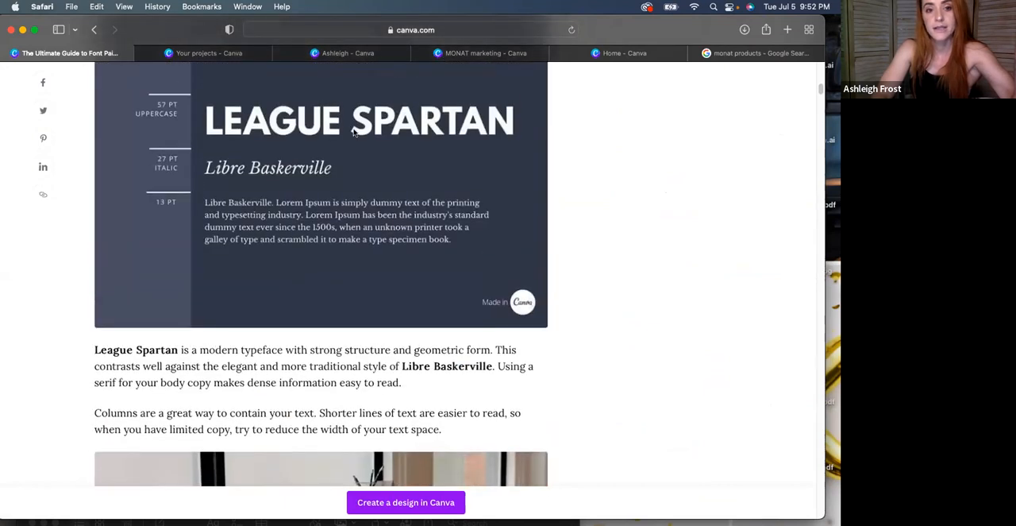
pyautogui.scroll(-11, 259, 212)
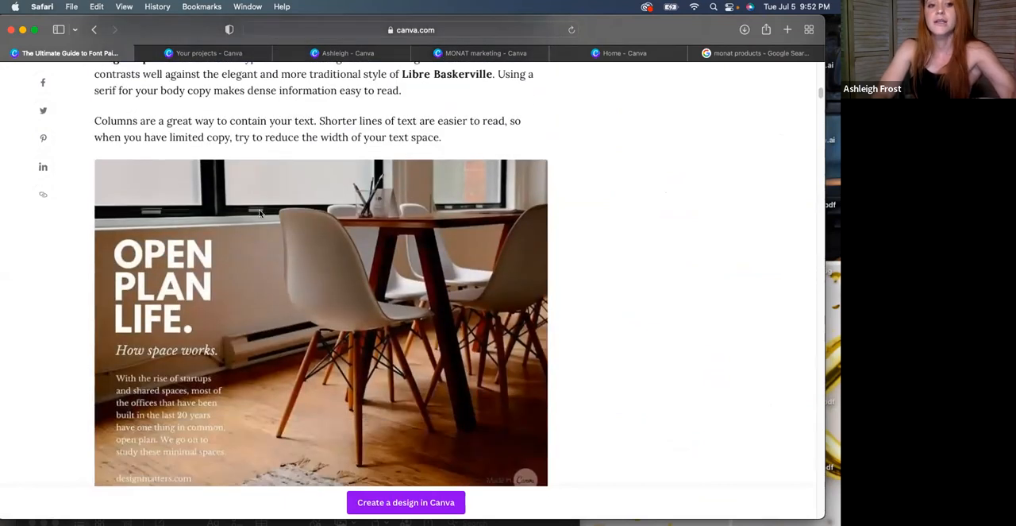
pyautogui.scroll(-1, 325, 331)
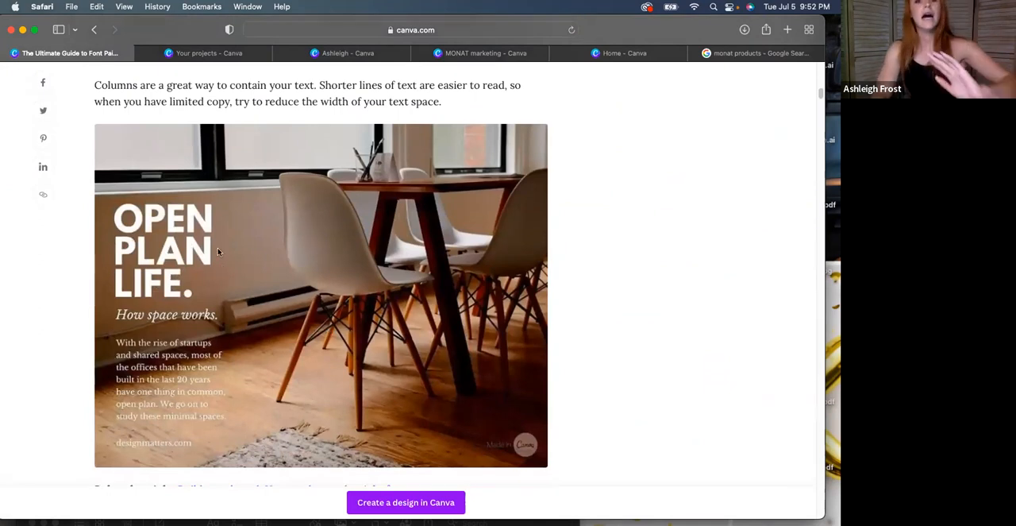
pyautogui.scroll(-19, 285, 300)
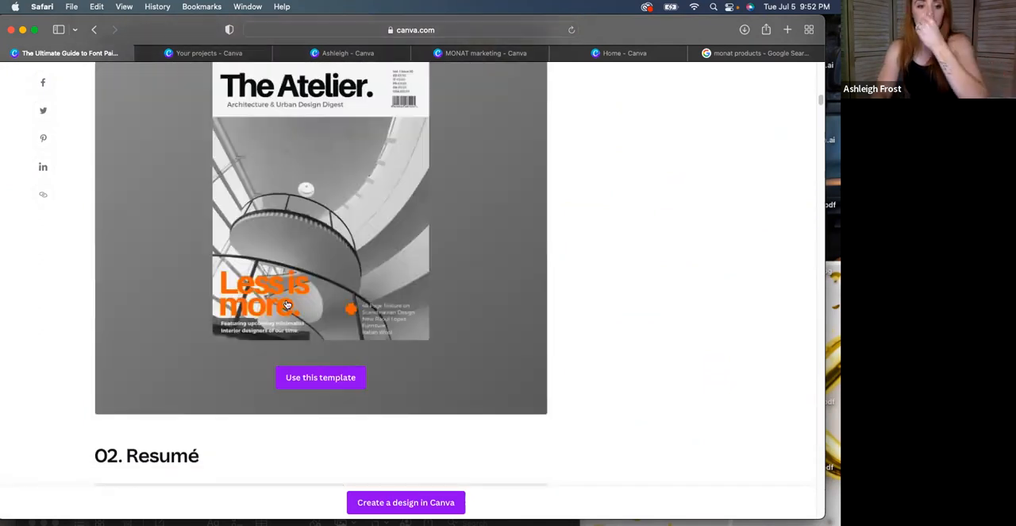
pyautogui.scroll(9, 287, 304)
pyautogui.scroll(-3, 287, 304)
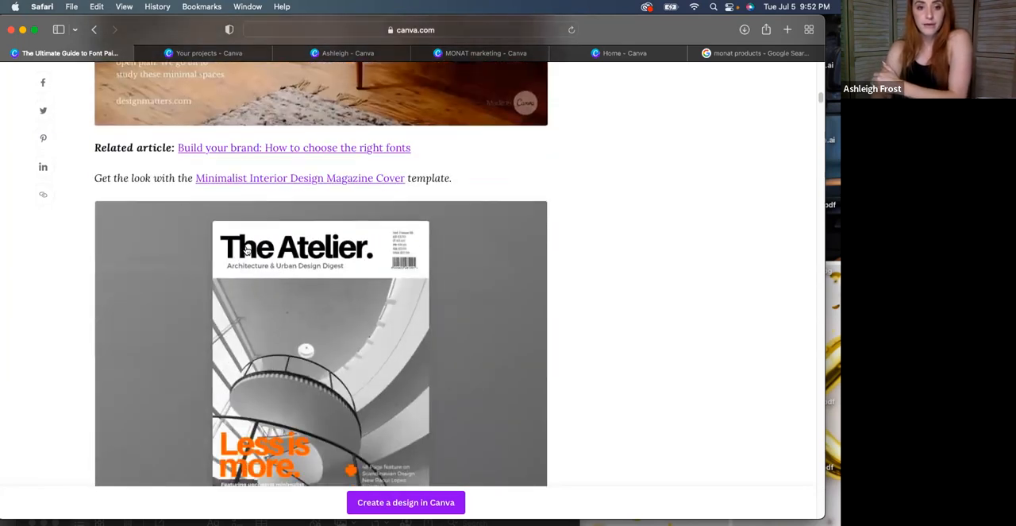
# Read through the guide's font pairings from the Resumé section to the Fashion retail section
pyautogui.scroll(-14, 283, 287)
pyautogui.scroll(-5, 283, 288)
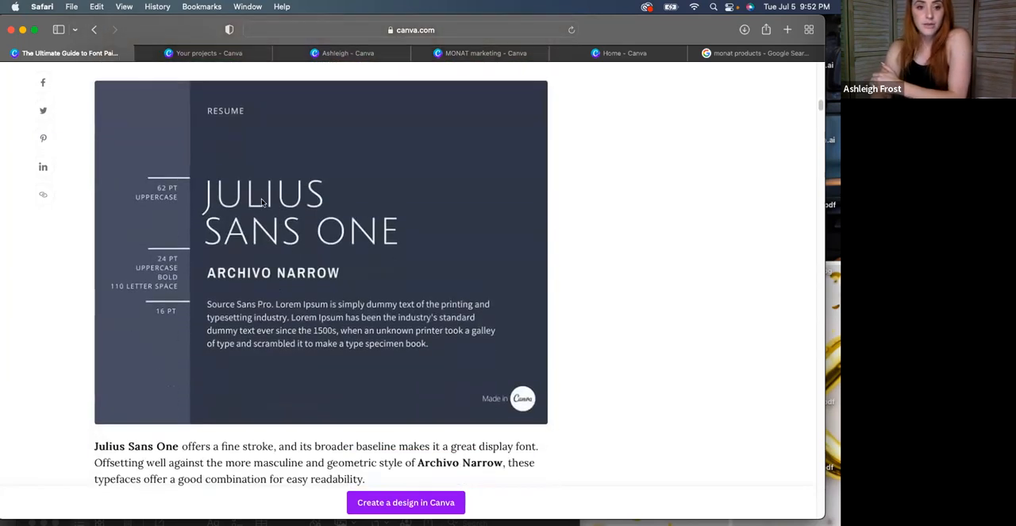
pyautogui.scroll(-9, 246, 254)
pyautogui.scroll(8, 246, 255)
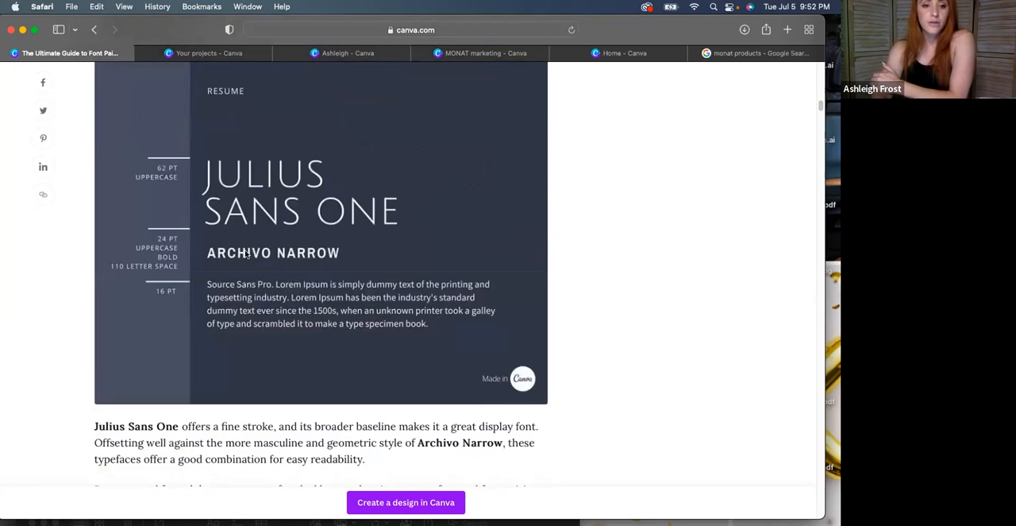
pyautogui.scroll(-18, 246, 252)
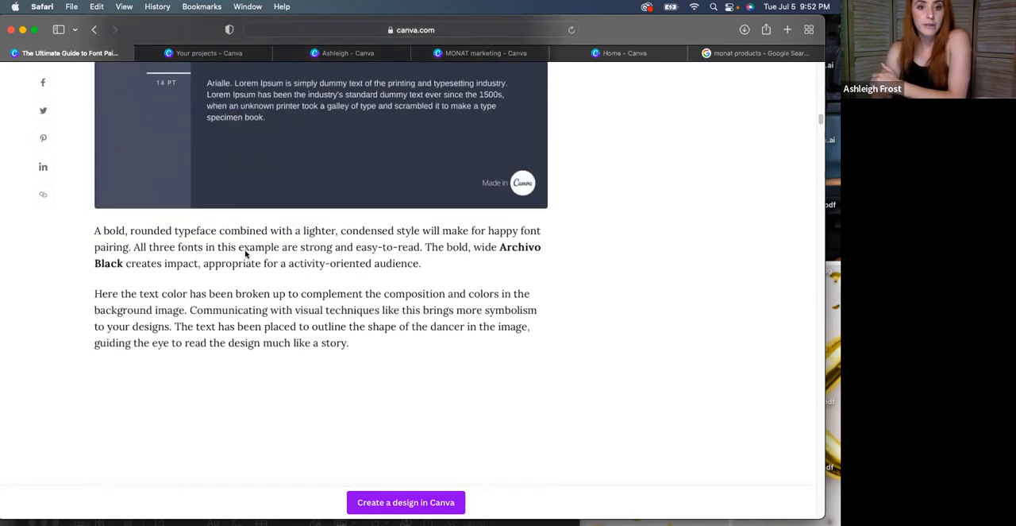
pyautogui.scroll(5, 246, 253)
pyautogui.scroll(-20, 246, 253)
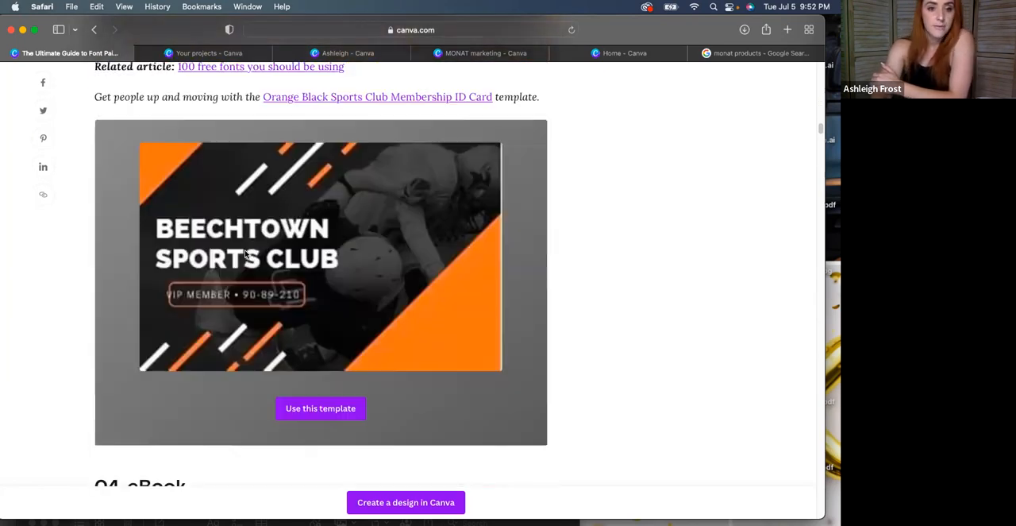
pyautogui.scroll(-4, 246, 255)
pyautogui.scroll(-14, 242, 249)
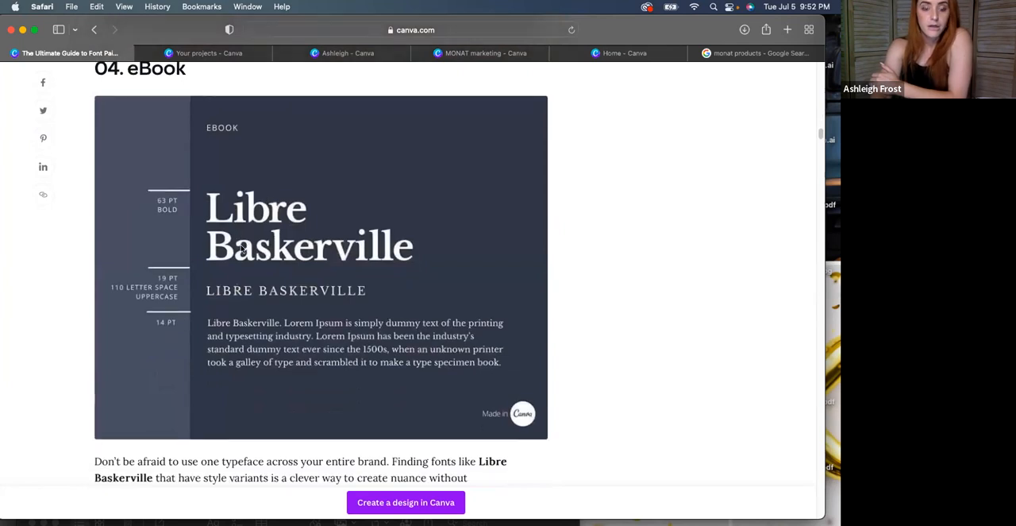
pyautogui.scroll(-10, 232, 251)
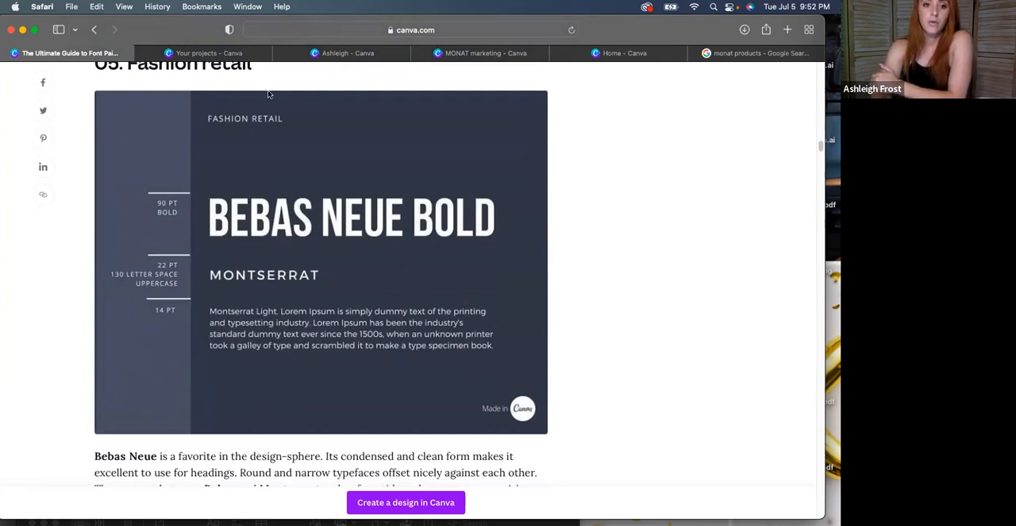
# Create a blank Instagram post design and add a paragraph text box, deleting the extra text box
pyautogui.click(226, 54)
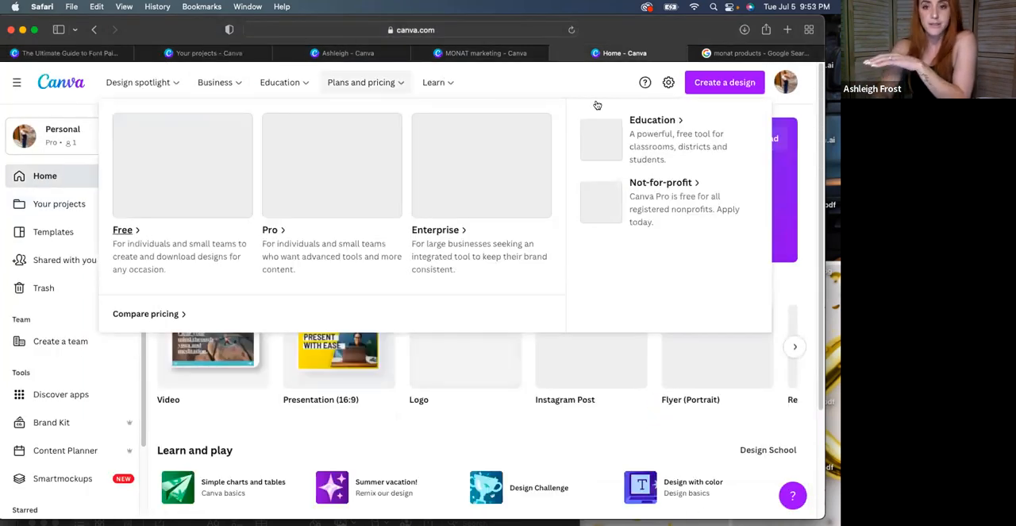
pyautogui.click(705, 84)
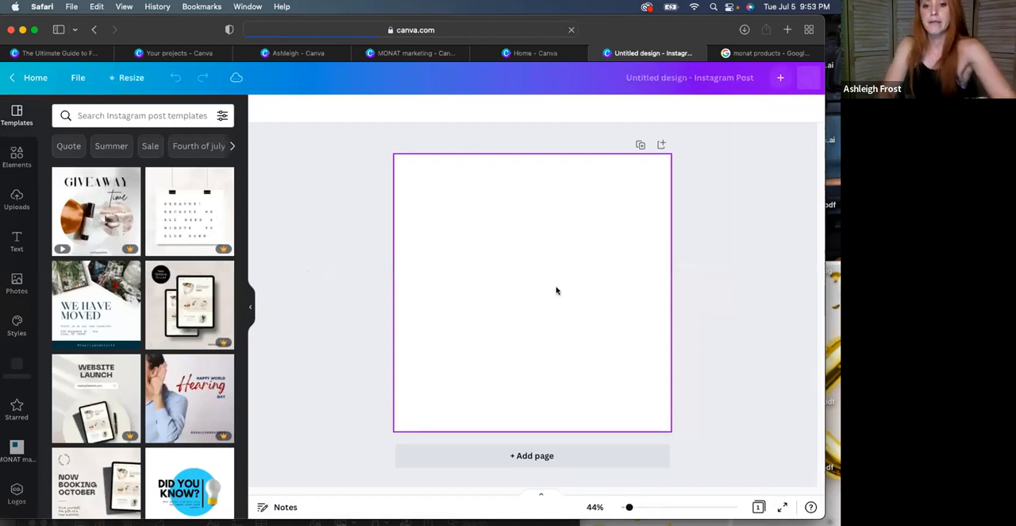
pyautogui.press('t')
pyautogui.press('t')
pyautogui.click(463, 295)
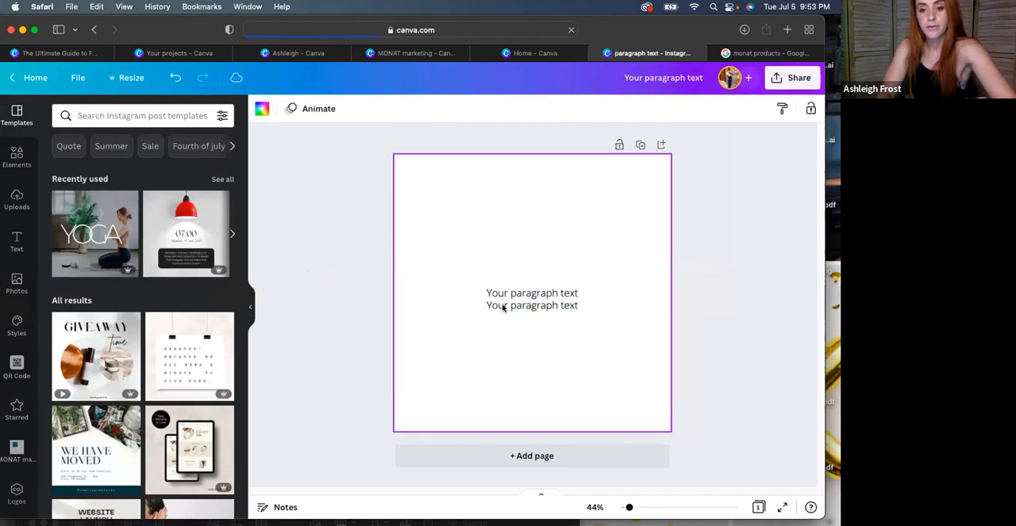
pyautogui.click(502, 305)
pyautogui.press('Delete')
# Set the paragraph text's font to Bebas Neue and check its partner font in the guide's Fashion retail pairing
pyautogui.click(512, 294)
pyautogui.click(288, 109)
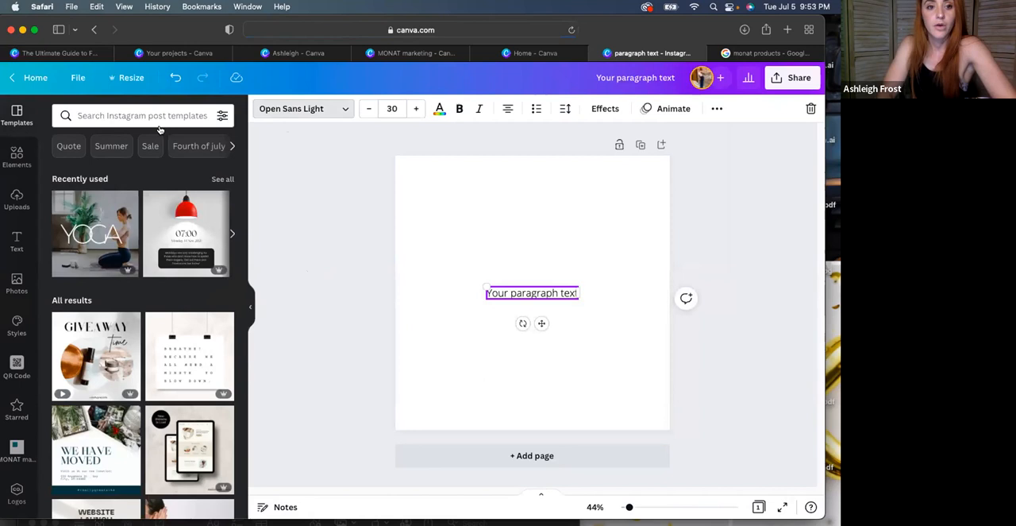
pyautogui.write('bebas')
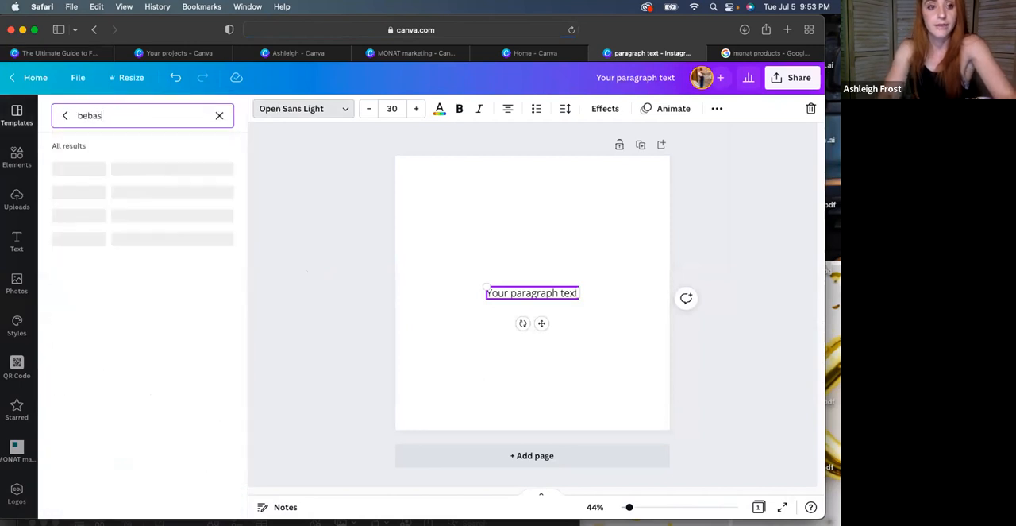
pyautogui.click(91, 169)
pyautogui.click(81, 54)
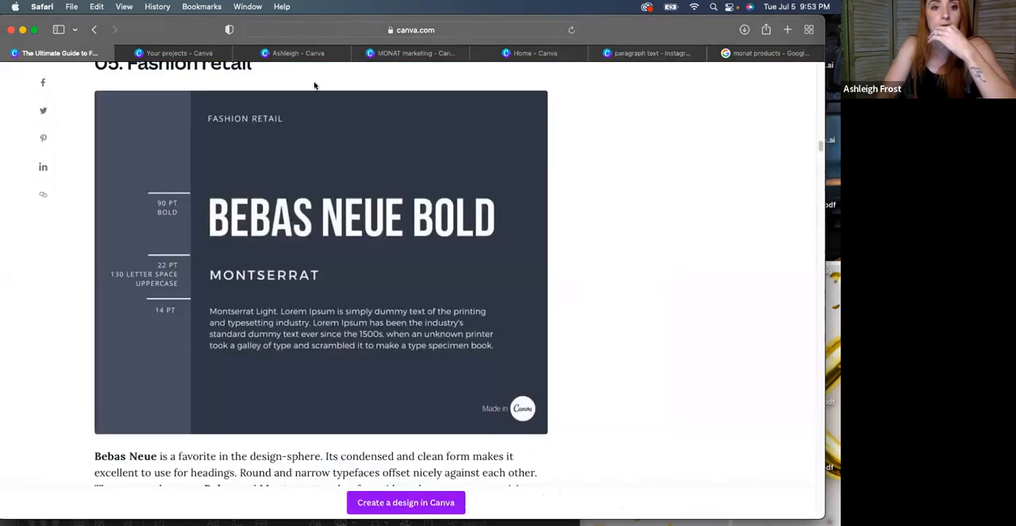
pyautogui.click(639, 60)
# Duplicate the Bebas Neue text and place the copy directly below the original
pyautogui.write('#087985')
pyautogui.moveTo(542, 323); pyautogui.dragTo(540, 351)
pyautogui.press('super+v')
pyautogui.doubleClick(530, 317)
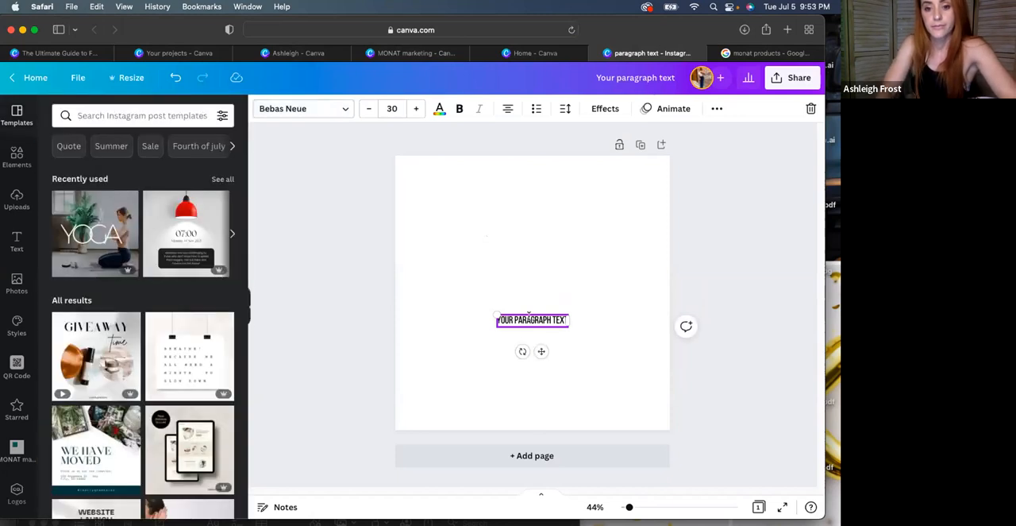
pyautogui.press('super+v')
pyautogui.click(558, 286)
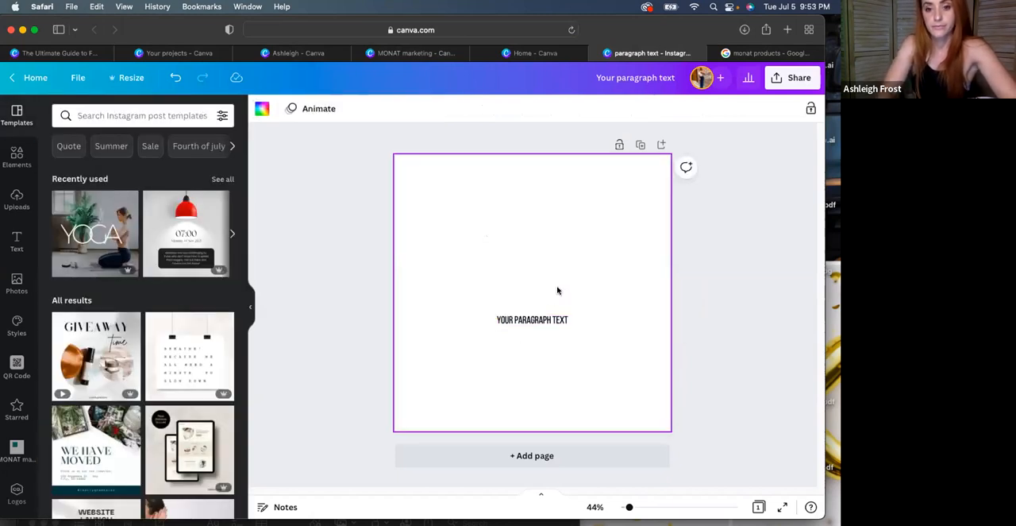
pyautogui.click(541, 322)
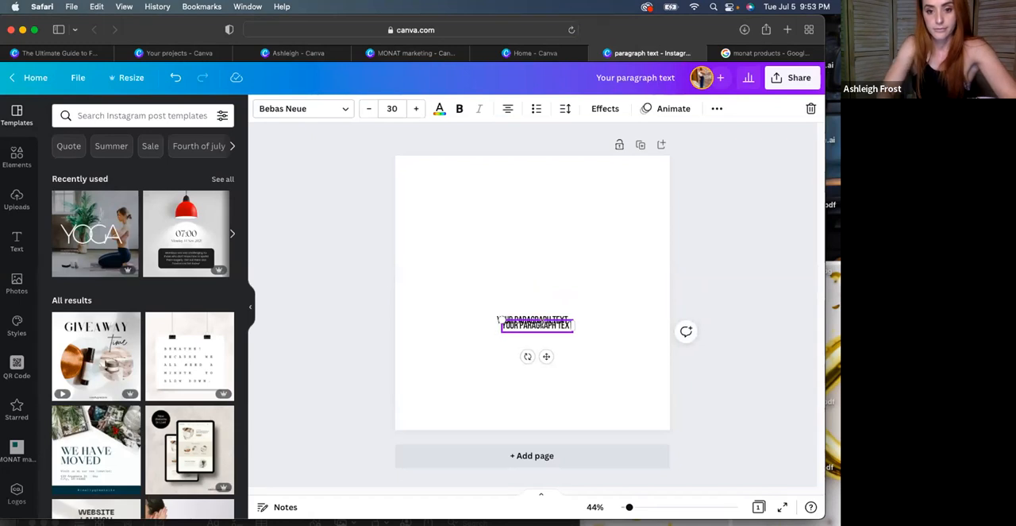
pyautogui.moveTo(541, 351); pyautogui.dragTo(540, 372)
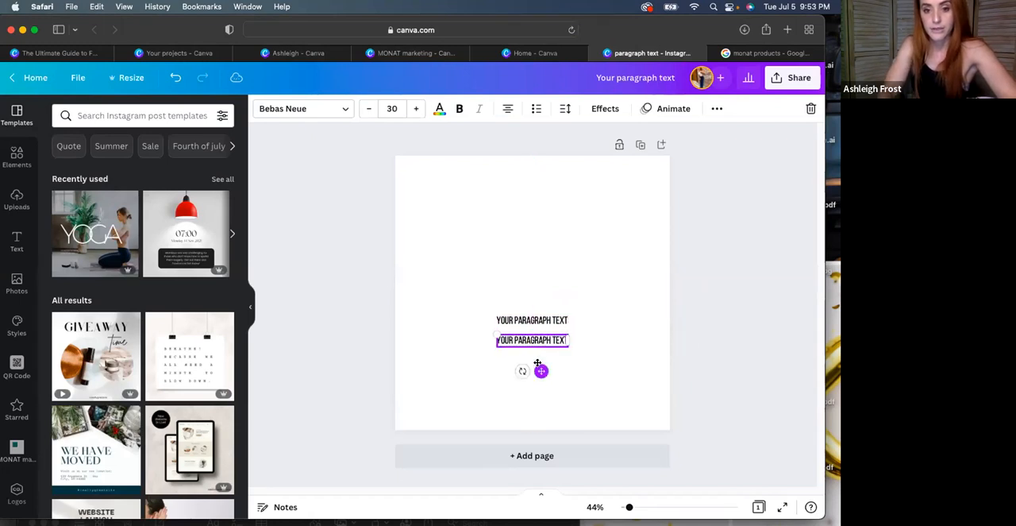
# Set the lower text's font to Montserrat and move both text lines up into the upper half of the page
pyautogui.click(317, 112)
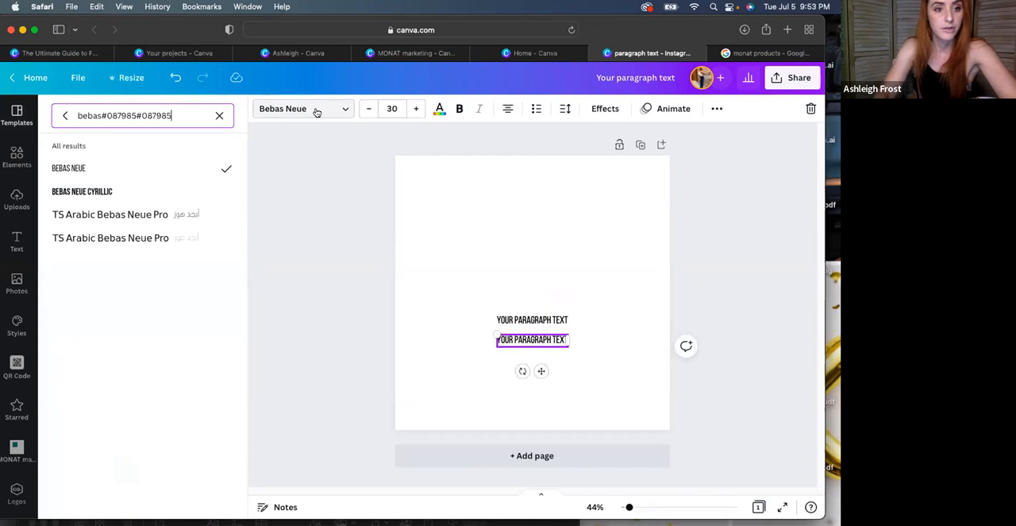
pyautogui.click(221, 116)
pyautogui.write('mont')
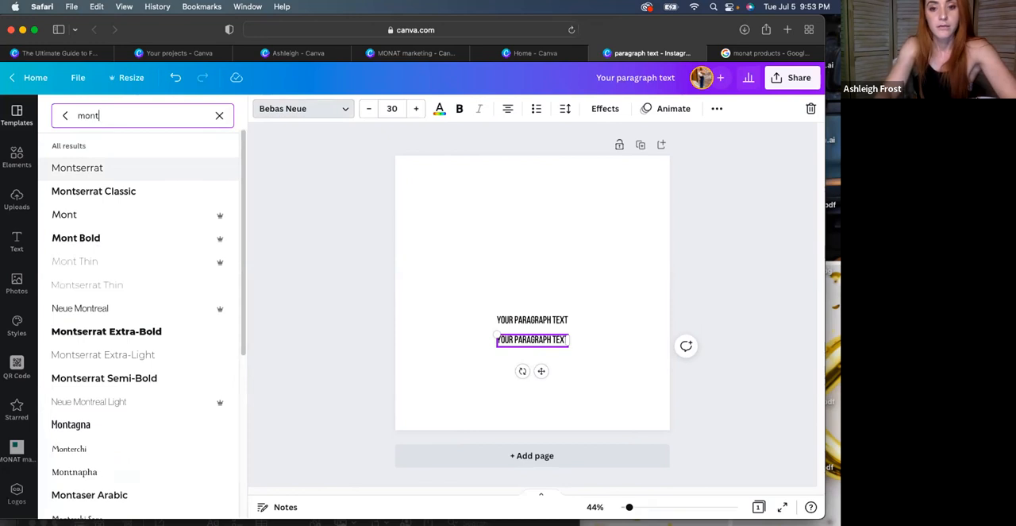
pyautogui.click(77, 168)
pyautogui.moveTo(524, 315); pyautogui.dragTo(592, 237)
pyautogui.moveTo(513, 343); pyautogui.dragTo(500, 254)
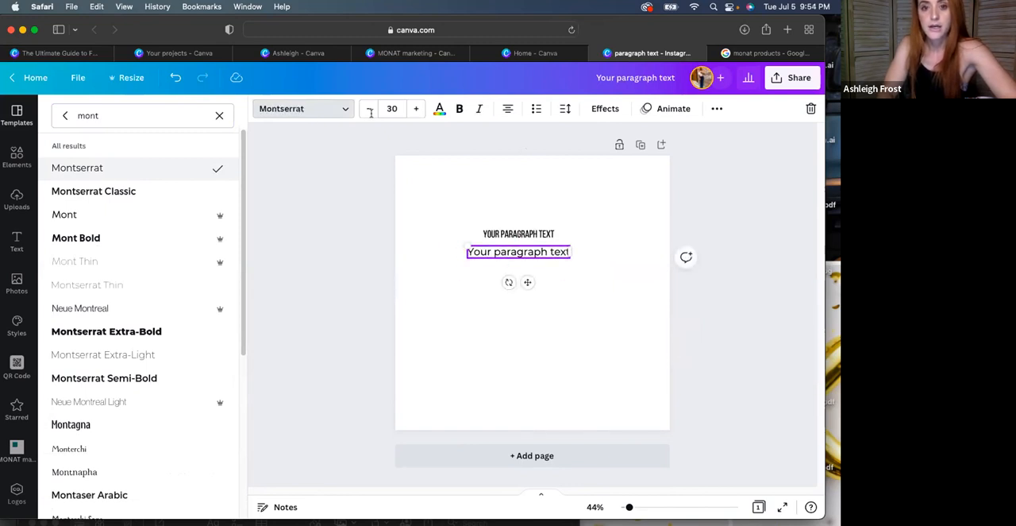
# Return to the font pairing guide and examine the Fashion retail examples through to the Sophisticated style example
pyautogui.click(50, 52)
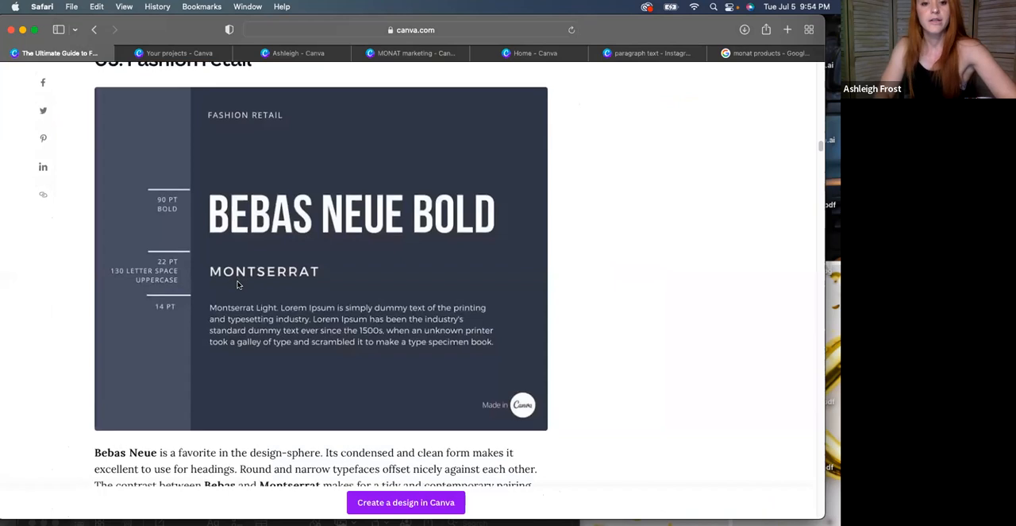
pyautogui.scroll(-10, 237, 284)
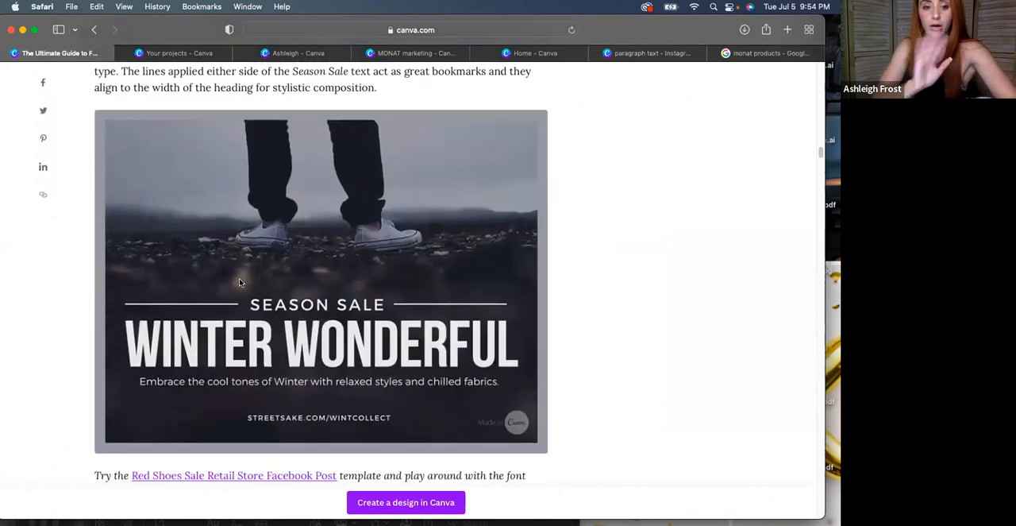
pyautogui.scroll(-3, 239, 282)
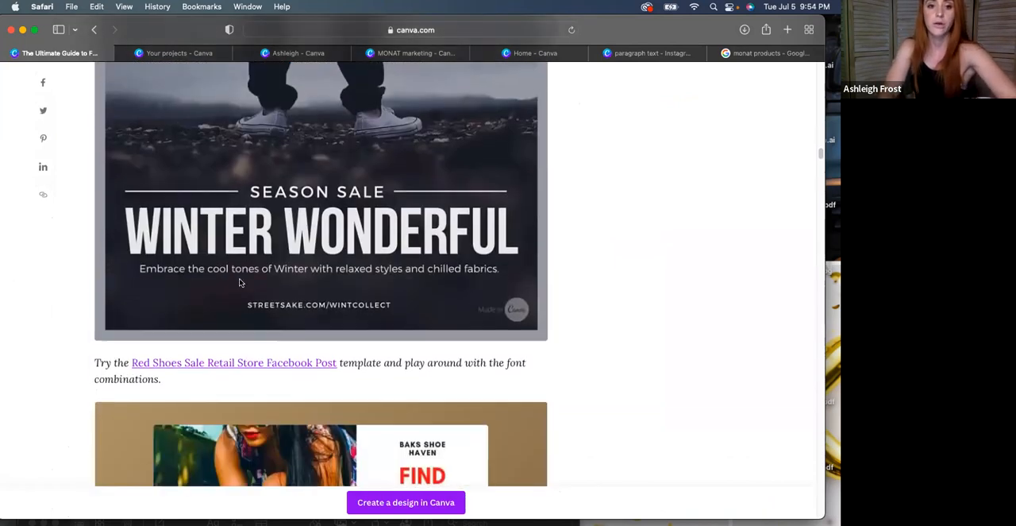
pyautogui.scroll(1, 239, 282)
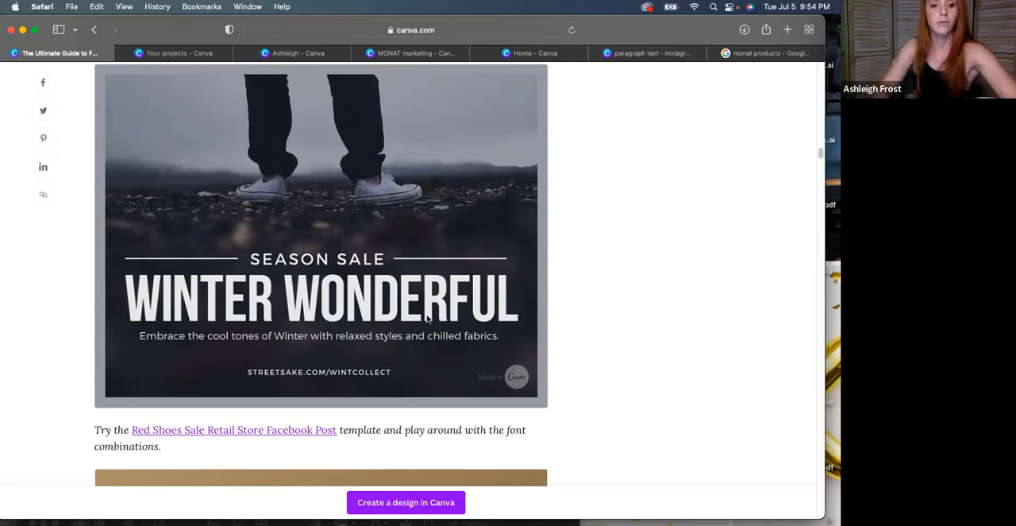
pyautogui.scroll(-3, 427, 316)
pyautogui.scroll(-8, 426, 317)
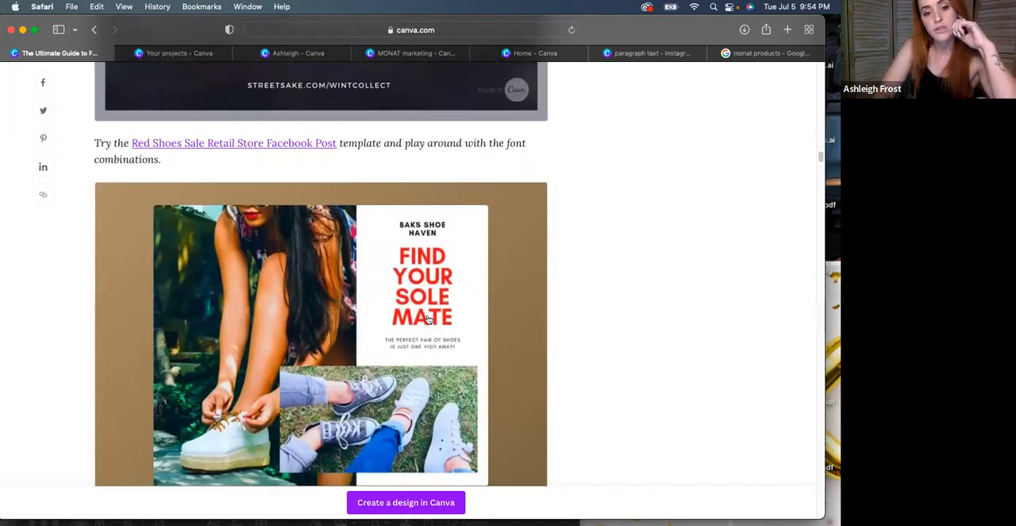
pyautogui.scroll(-8, 557, 340)
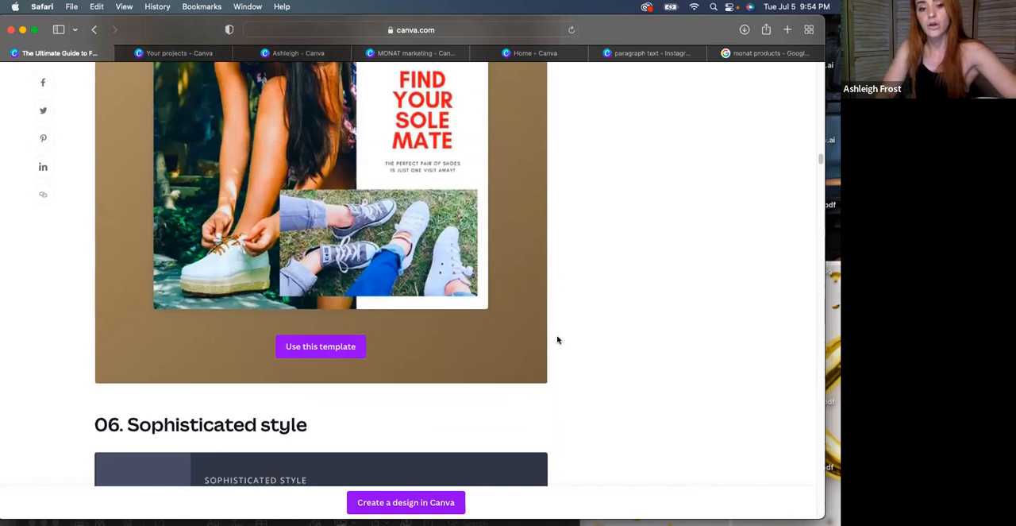
pyautogui.scroll(-15, 558, 339)
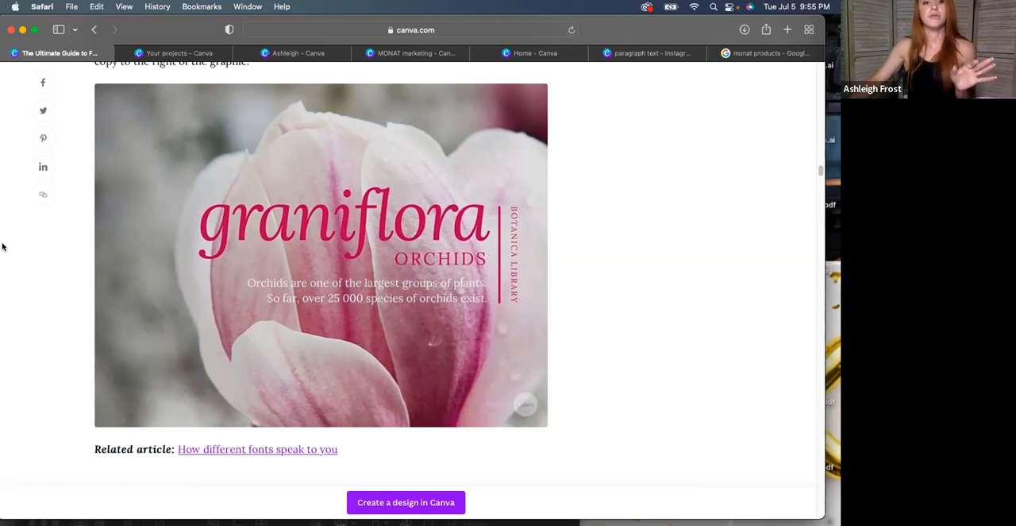
# Open the template library from the projects page and filter it to the Instagram Story category under Social Media
pyautogui.click(158, 54)
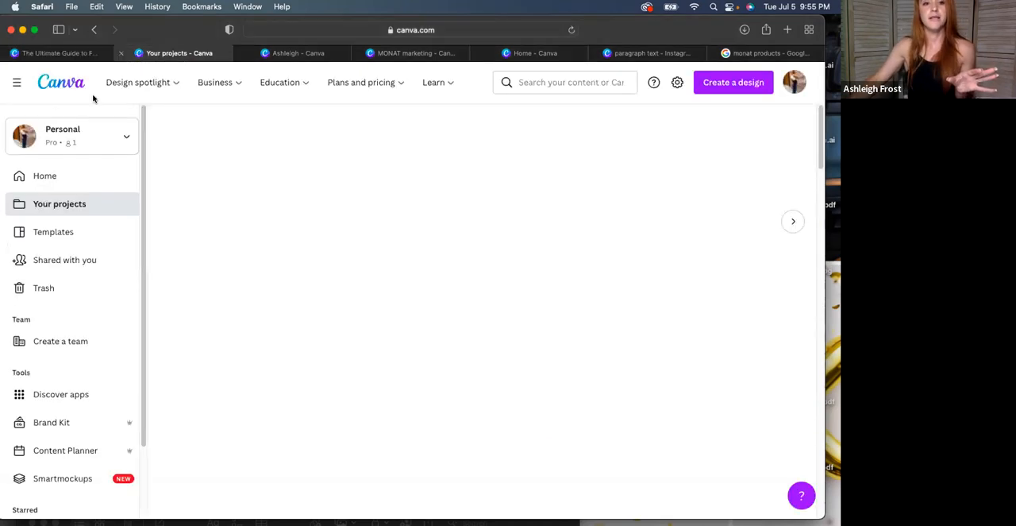
pyautogui.click(48, 176)
pyautogui.click(76, 231)
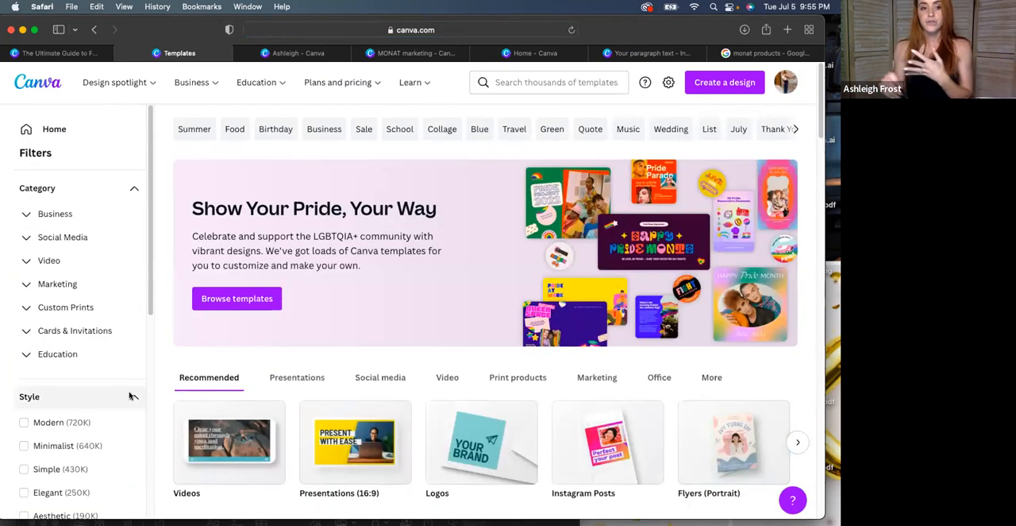
pyautogui.click(72, 242)
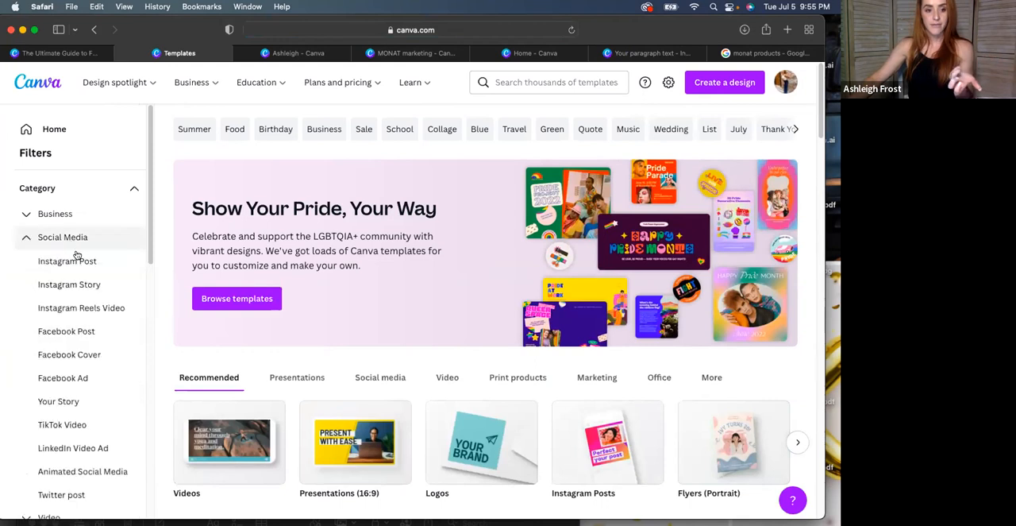
pyautogui.click(71, 282)
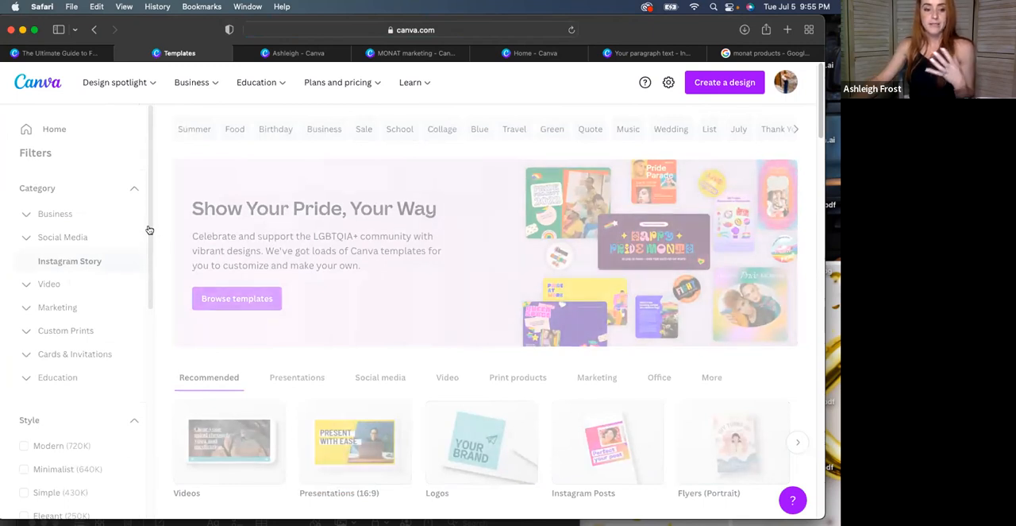
# Filter the Instagram Story templates by the Minimalist style
pyautogui.scroll(-5, 135, 355)
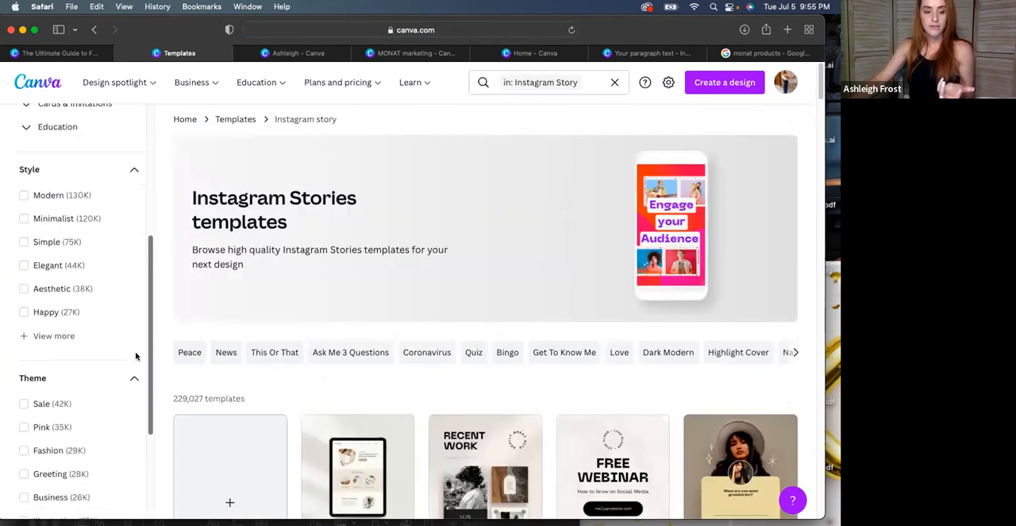
pyautogui.scroll(-1, 135, 361)
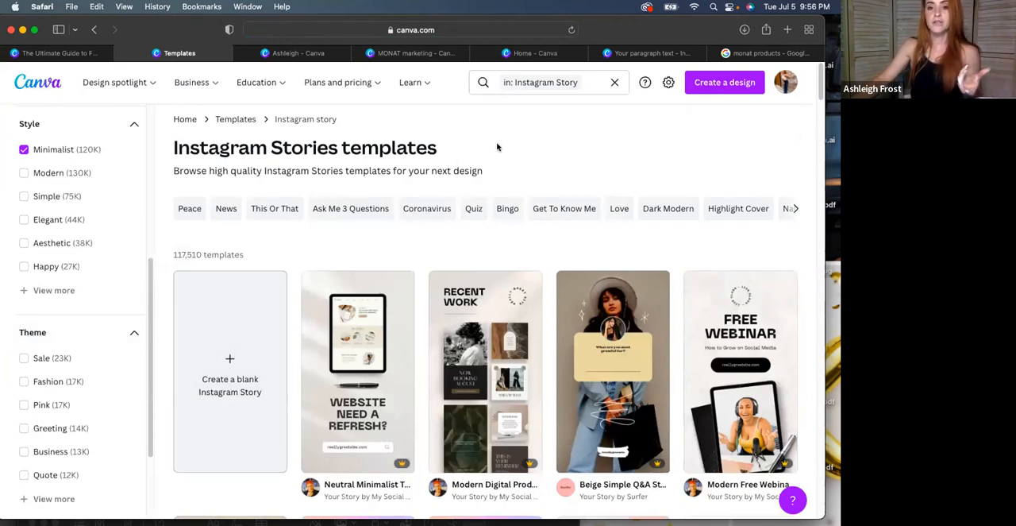
pyautogui.moveTo(117, 81)
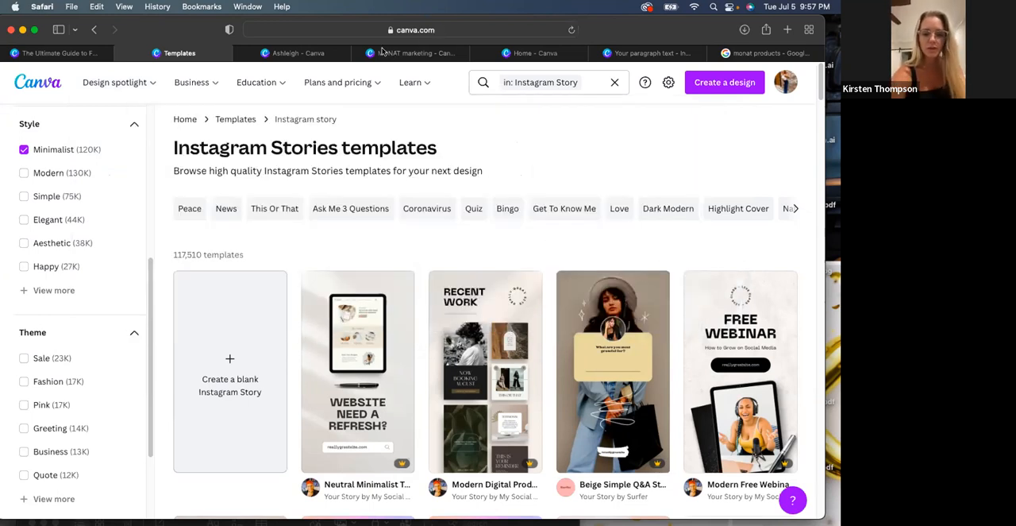
pyautogui.moveTo(414, 83)
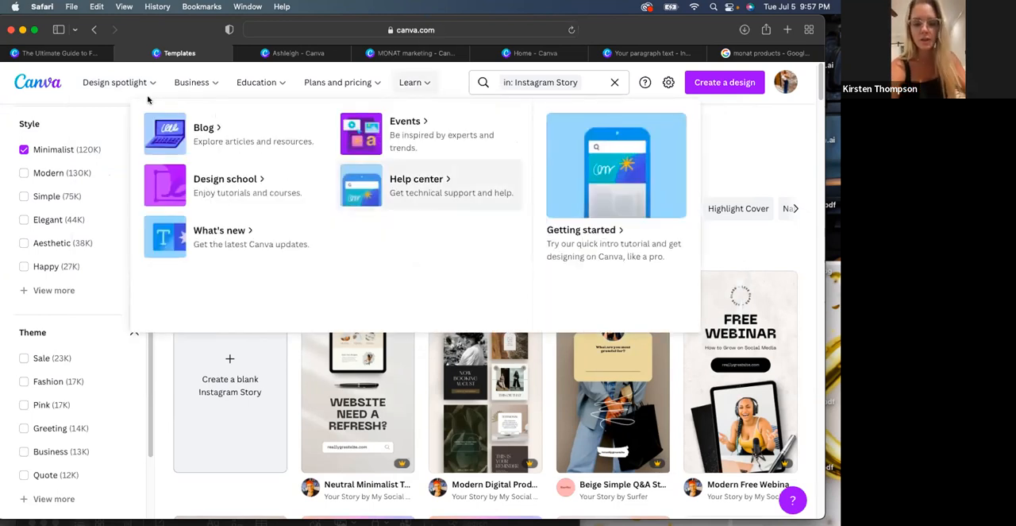
pyautogui.moveTo(120, 87)
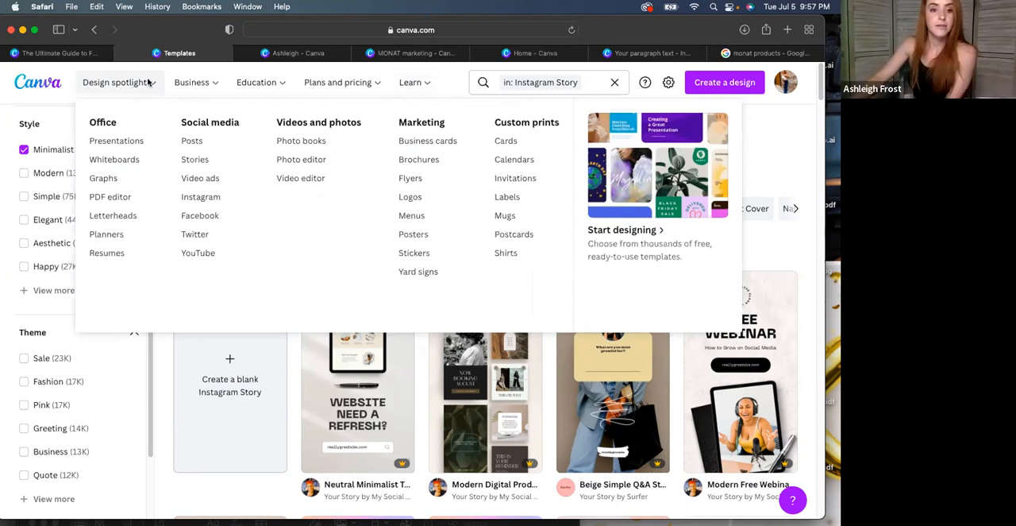
pyautogui.moveTo(191, 83)
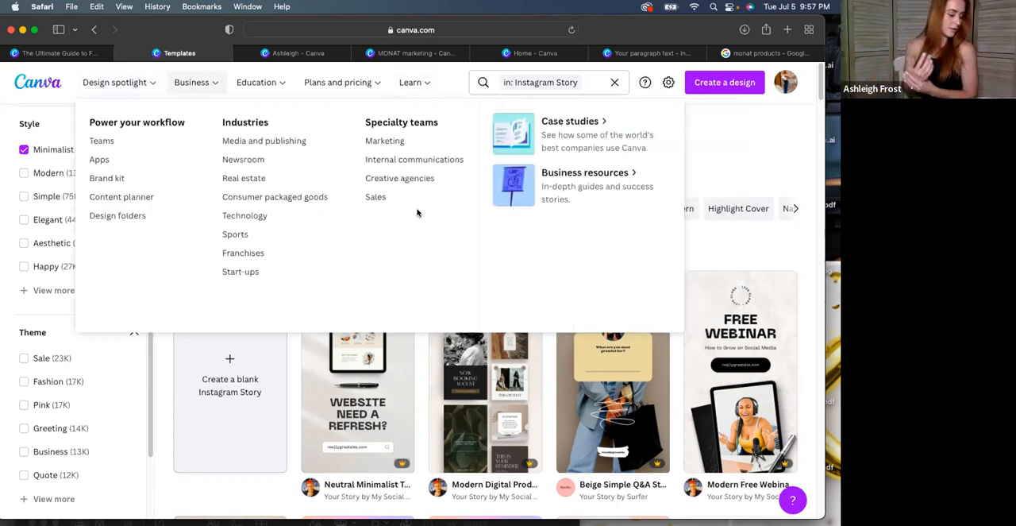